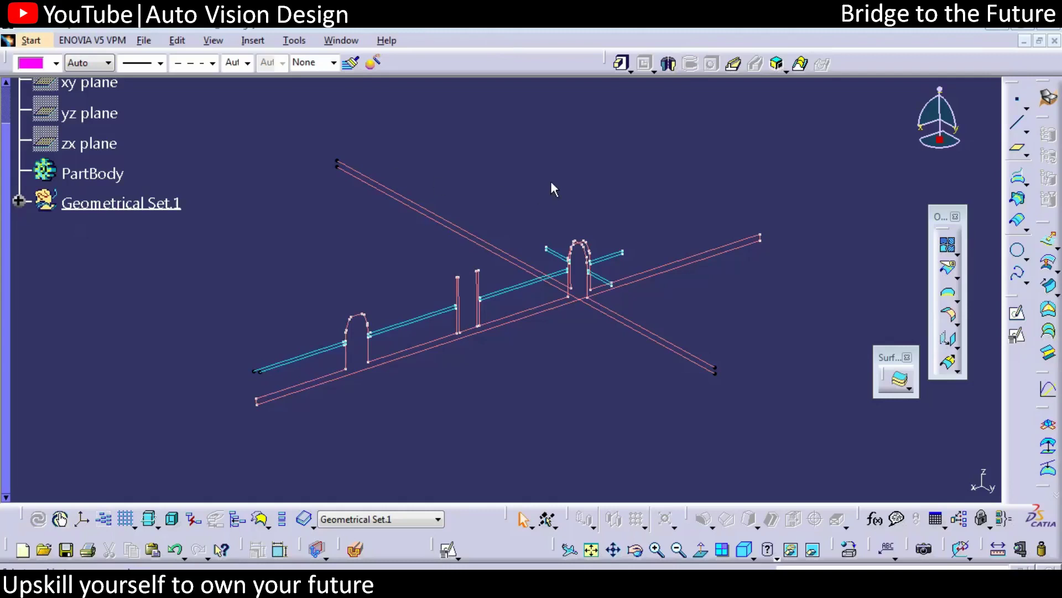
Step: Start a distance measurement between two elements with both selection modes set to Edge only
{"action": "middle_click_drag", "start_coordinate": [490, 279], "coordinate": [466, 347], "text": "ctrl"}
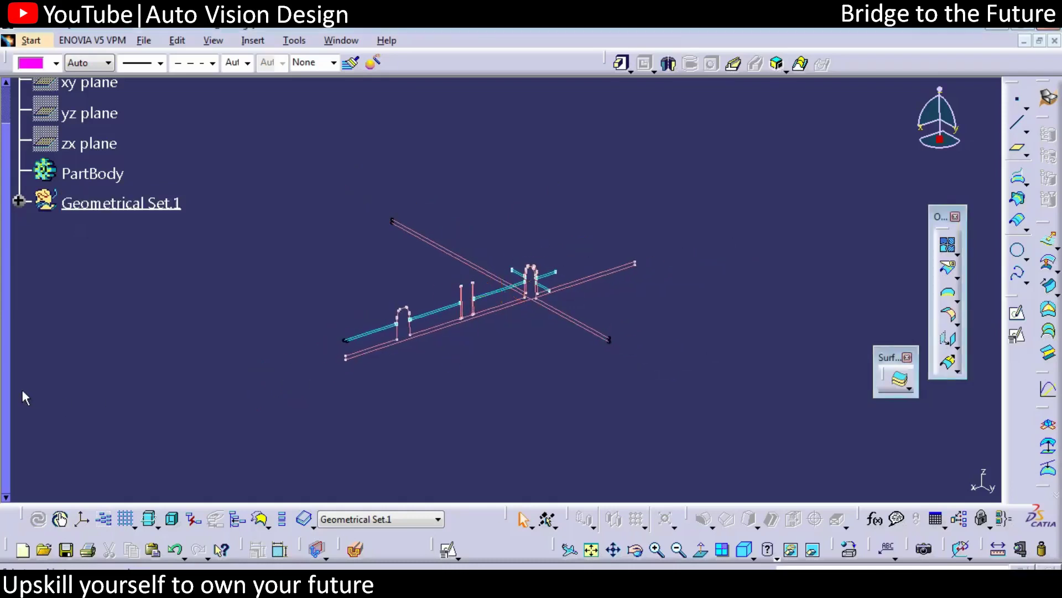
{"action": "middle_click_drag", "start_coordinate": [332, 376], "coordinate": [558, 329], "text": "ctrl"}
{"action": "left_click", "coordinate": [559, 330]}
{"action": "middle_click_drag", "start_coordinate": [507, 399], "coordinate": [631, 346]}
{"action": "left_click", "coordinate": [998, 549]}
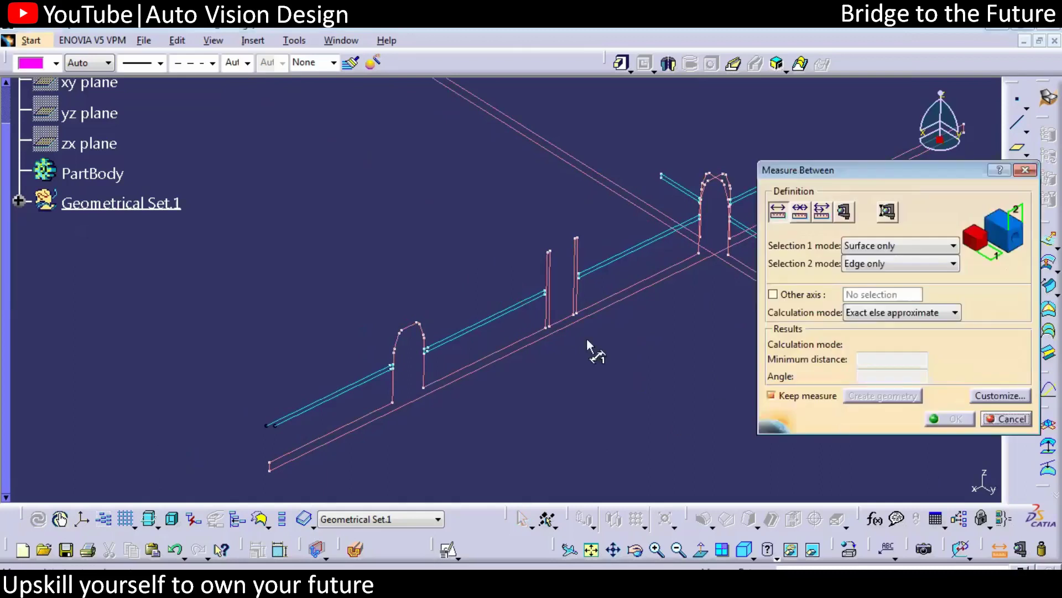
{"action": "middle_click_drag", "start_coordinate": [546, 344], "coordinate": [542, 262], "text": "ctrl"}
{"action": "middle_click_drag", "start_coordinate": [669, 238], "coordinate": [699, 279]}
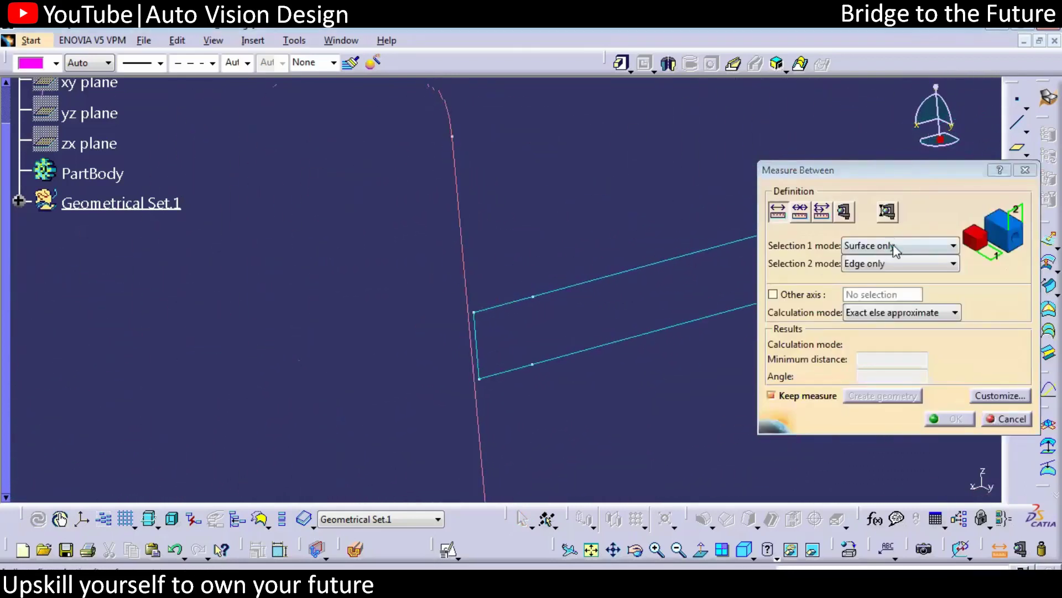
{"action": "left_click", "coordinate": [893, 249]}
{"action": "left_click", "coordinate": [880, 303]}
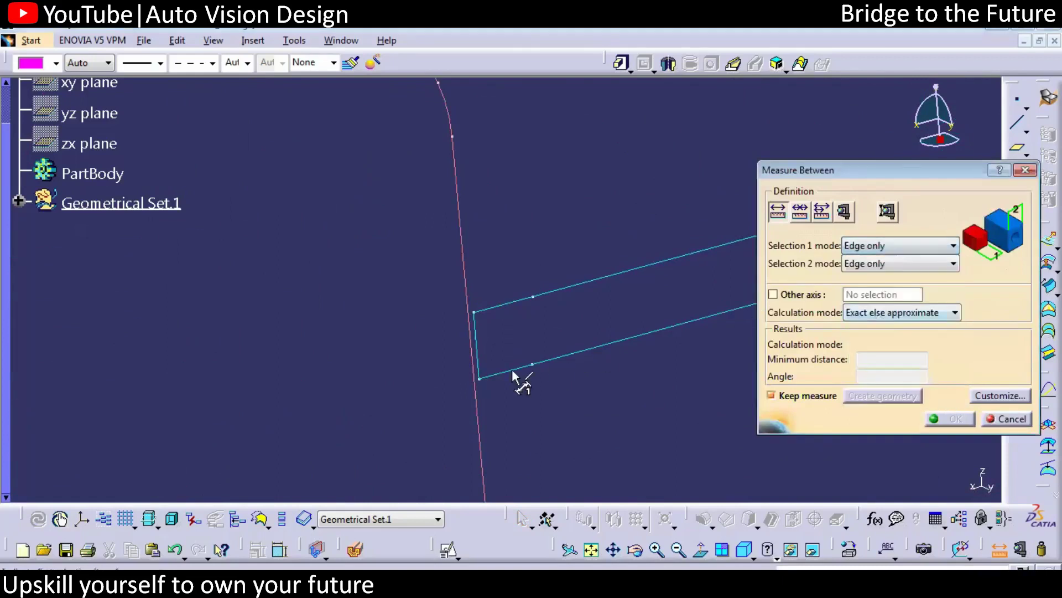
Step: Measure the kept minimum distances between the first arched pin profile and the sheet ends on both sides of it
{"action": "left_click", "coordinate": [477, 353]}
{"action": "left_click", "coordinate": [465, 282]}
{"action": "middle_click_drag", "start_coordinate": [503, 392], "coordinate": [586, 341]}
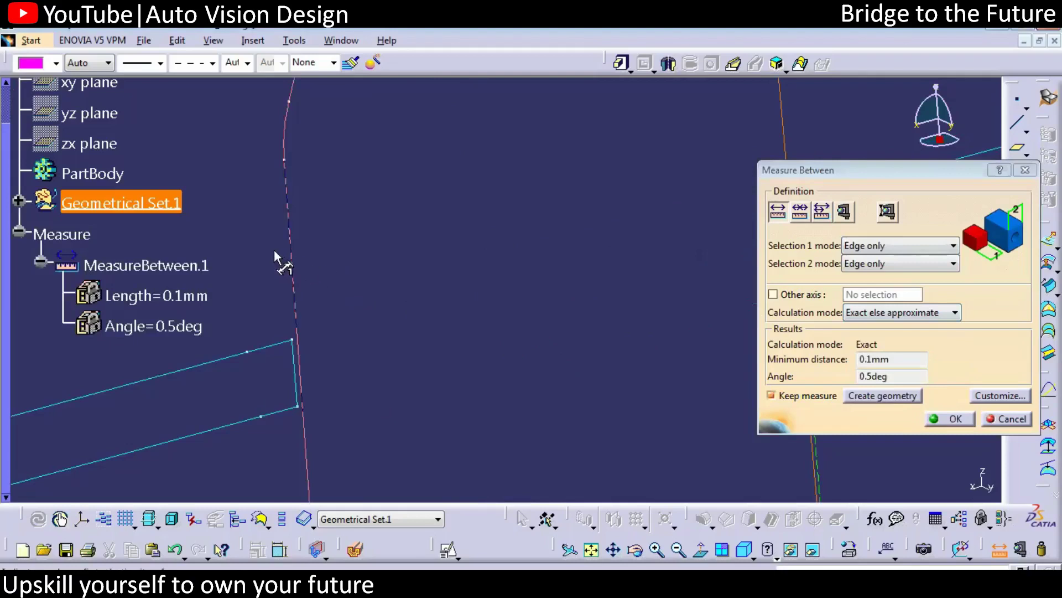
{"action": "left_click", "coordinate": [294, 375]}
Step: Customize the measurement display to leave out the angle in both the 3D view and the panel
{"action": "middle_click_drag", "start_coordinate": [449, 299], "coordinate": [462, 422], "text": "ctrl"}
{"action": "middle_click_drag", "start_coordinate": [715, 330], "coordinate": [360, 408]}
{"action": "middle_click_drag", "start_coordinate": [679, 264], "coordinate": [336, 375]}
{"action": "middle_click_drag", "start_coordinate": [708, 288], "coordinate": [482, 338]}
{"action": "left_click", "coordinate": [999, 396]}
{"action": "left_click", "coordinate": [713, 371]}
{"action": "left_click", "coordinate": [733, 370]}
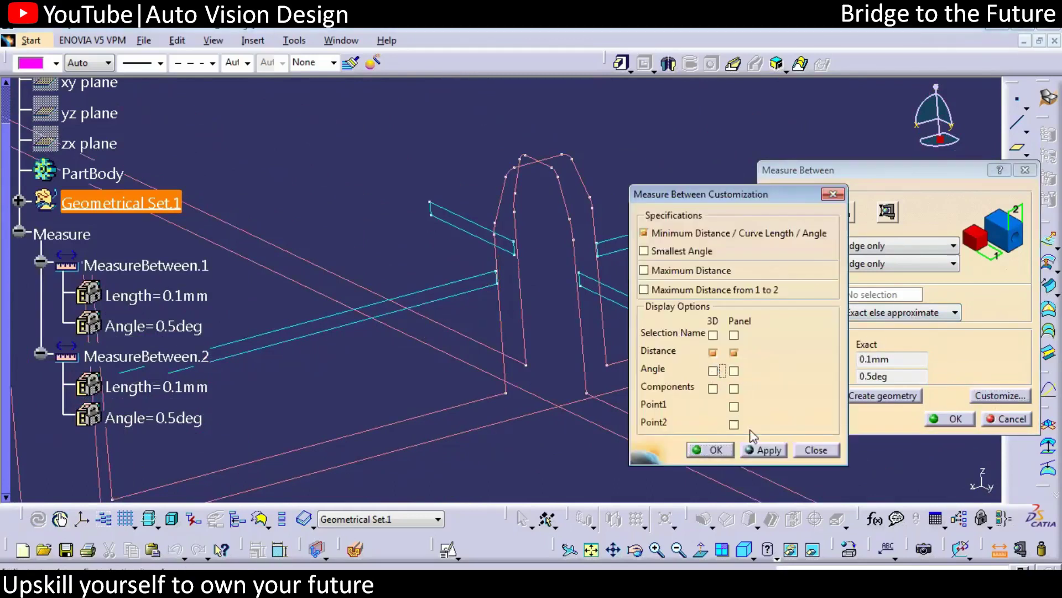
{"action": "left_click", "coordinate": [764, 450]}
Step: Measure the gaps from the arched pin at the crossing sections to two adjacent sheet ends, one in each section direction
{"action": "middle_click_drag", "start_coordinate": [506, 408], "coordinate": [466, 254]}
{"action": "left_click", "coordinate": [478, 291]}
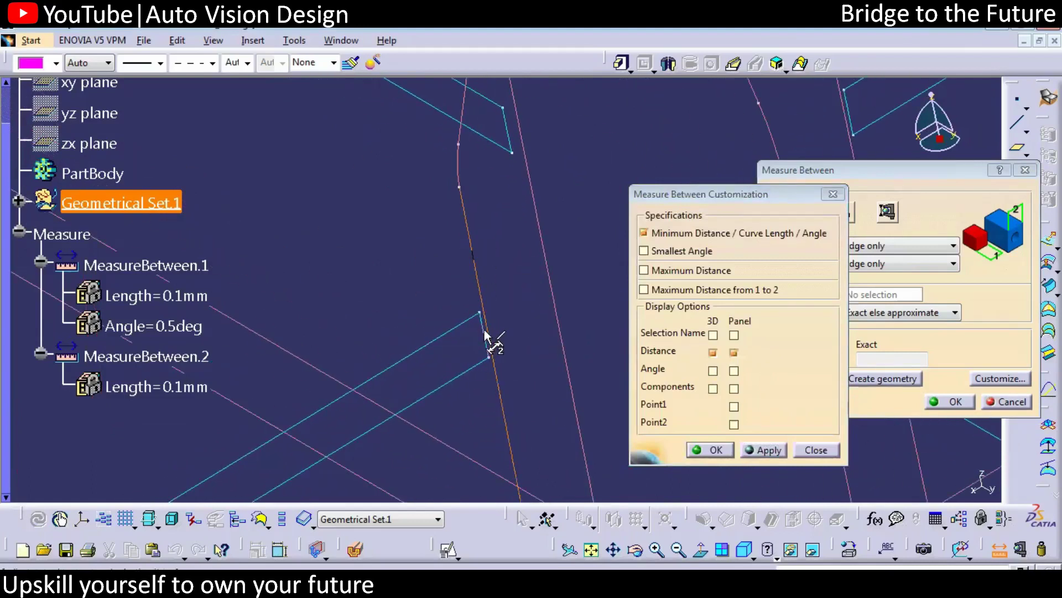
{"action": "left_click", "coordinate": [387, 382]}
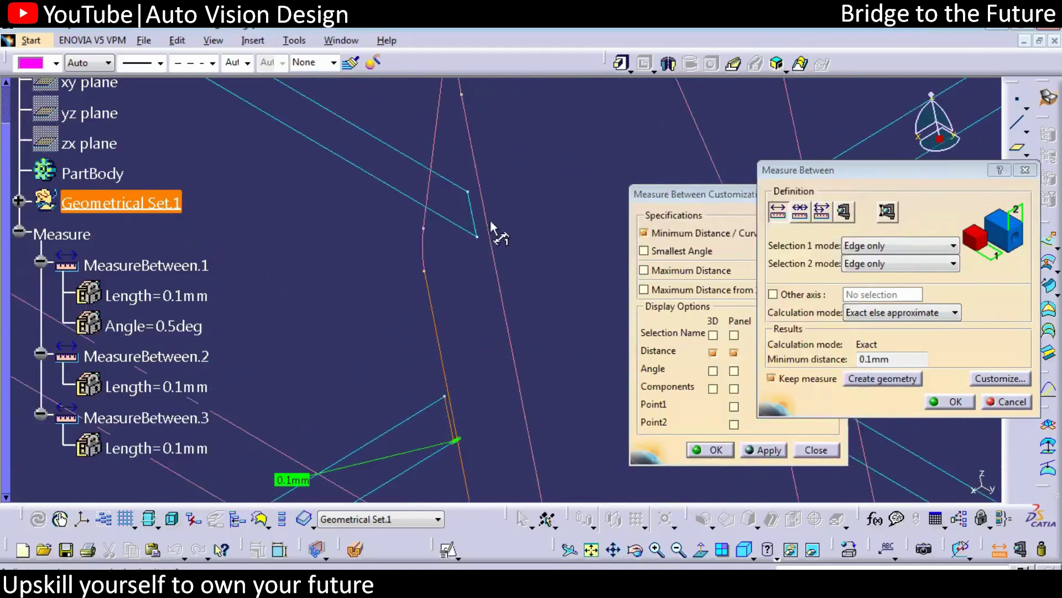
{"action": "left_click", "coordinate": [473, 217]}
{"action": "middle_click_drag", "start_coordinate": [422, 342], "coordinate": [582, 347]}
{"action": "left_click_drag", "start_coordinate": [568, 296], "coordinate": [390, 169]}
Step: Measure the two remaining sheet-end gaps at the crossing pin, move their labels clear of the geometry and finish measuring
{"action": "middle_click_drag", "start_coordinate": [522, 240], "coordinate": [477, 311]}
{"action": "left_click", "coordinate": [400, 296]}
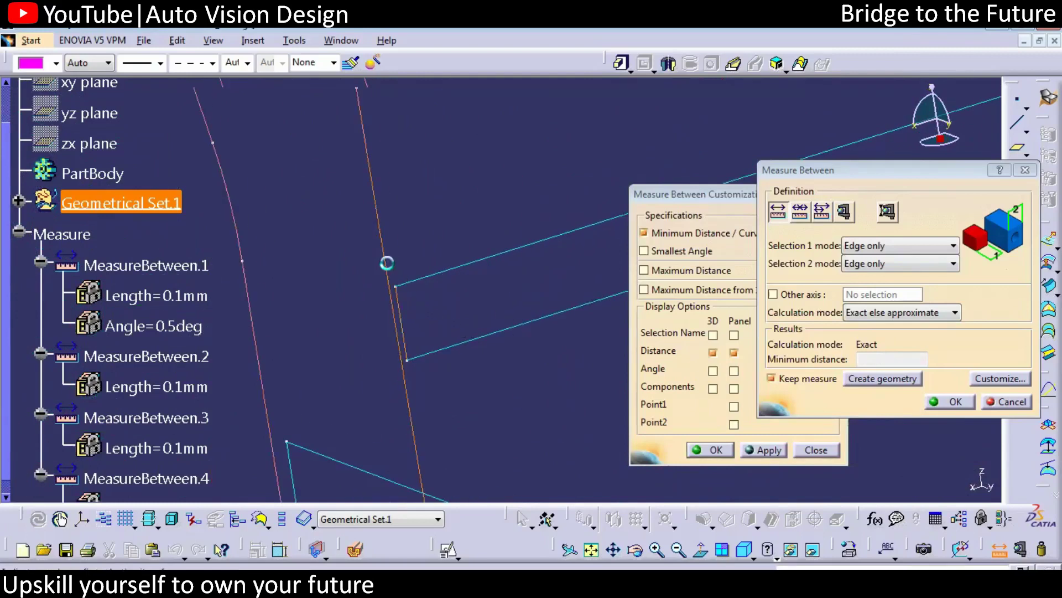
{"action": "left_click_drag", "start_coordinate": [442, 362], "coordinate": [618, 390]}
{"action": "middle_click_drag", "start_coordinate": [349, 347], "coordinate": [418, 354]}
{"action": "middle_click_drag", "start_coordinate": [487, 404], "coordinate": [375, 309]}
{"action": "left_click", "coordinate": [487, 346]}
{"action": "left_click", "coordinate": [462, 338]}
{"action": "middle_click_drag", "start_coordinate": [475, 348], "coordinate": [422, 266]}
{"action": "left_click_drag", "start_coordinate": [422, 265], "coordinate": [479, 422]}
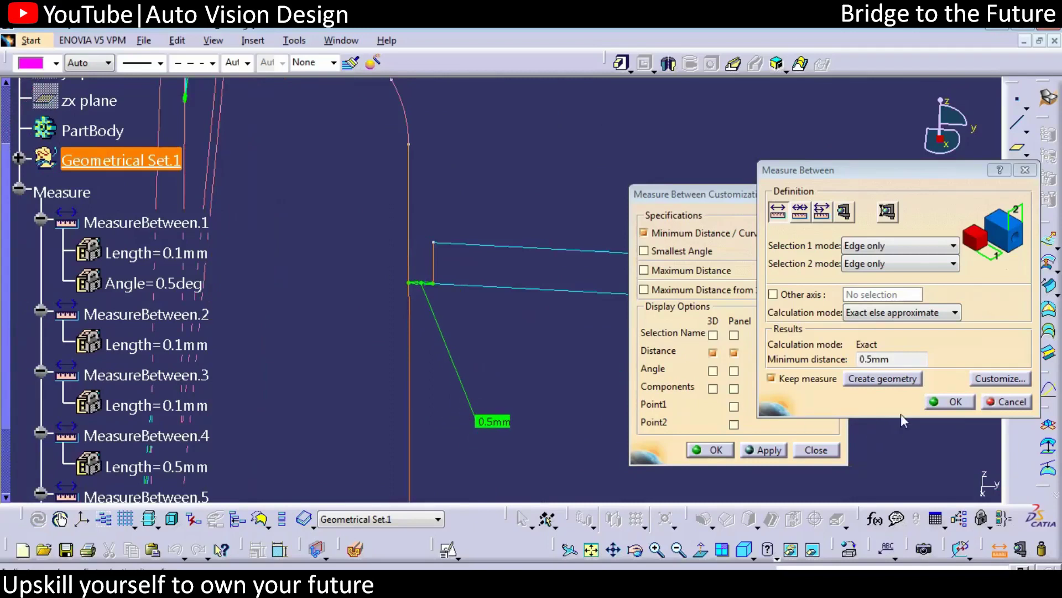
{"action": "left_click", "coordinate": [723, 449]}
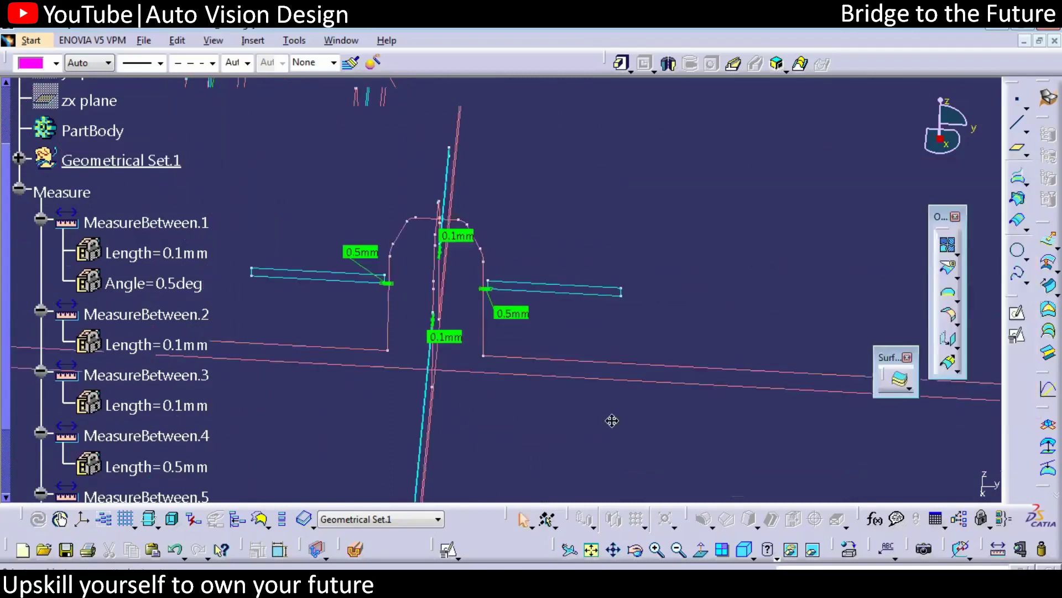
Step: Edit the first pin's measurement that still displays an angle so that only its distance is displayed in 3D and panel
{"action": "middle_click_drag", "start_coordinate": [612, 420], "coordinate": [603, 249]}
{"action": "double_click", "coordinate": [611, 230]}
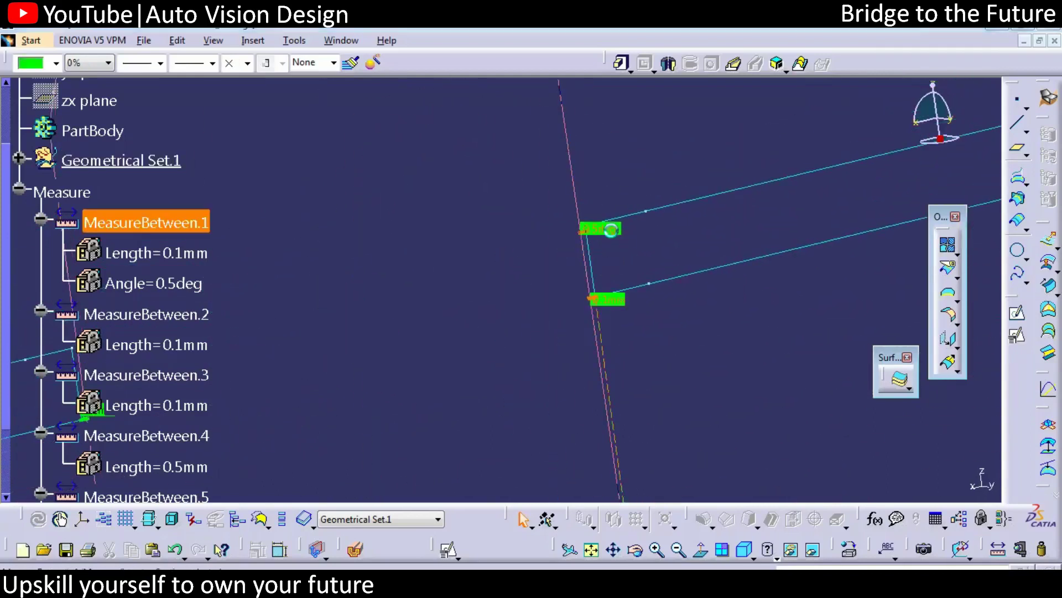
{"action": "left_click", "coordinate": [1000, 395]}
{"action": "left_click", "coordinate": [734, 371]}
{"action": "left_click", "coordinate": [713, 370]}
{"action": "left_click", "coordinate": [759, 447]}
{"action": "left_click", "coordinate": [719, 451]}
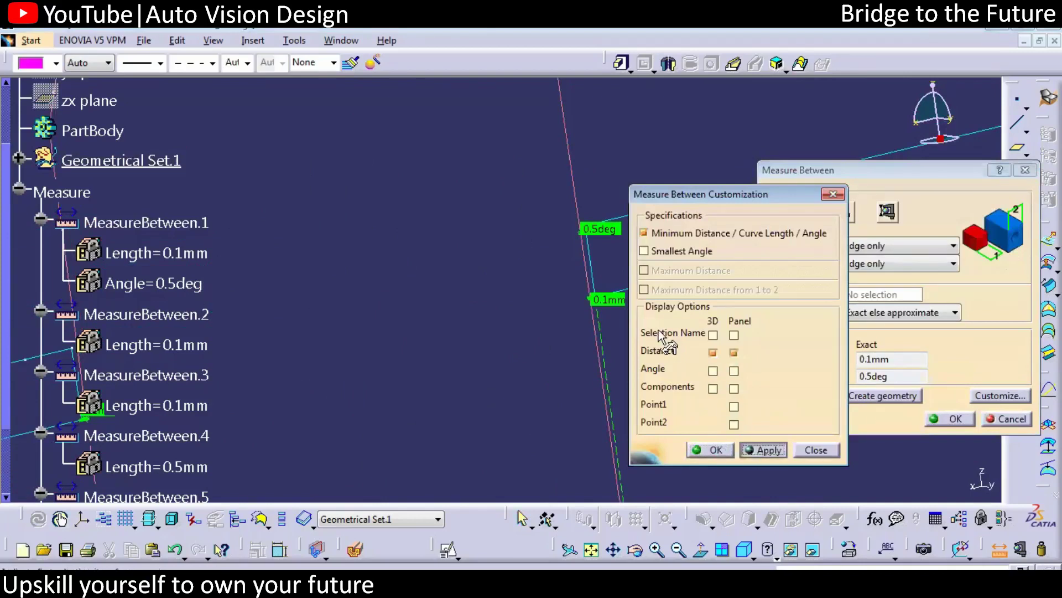
{"action": "left_click", "coordinate": [958, 401]}
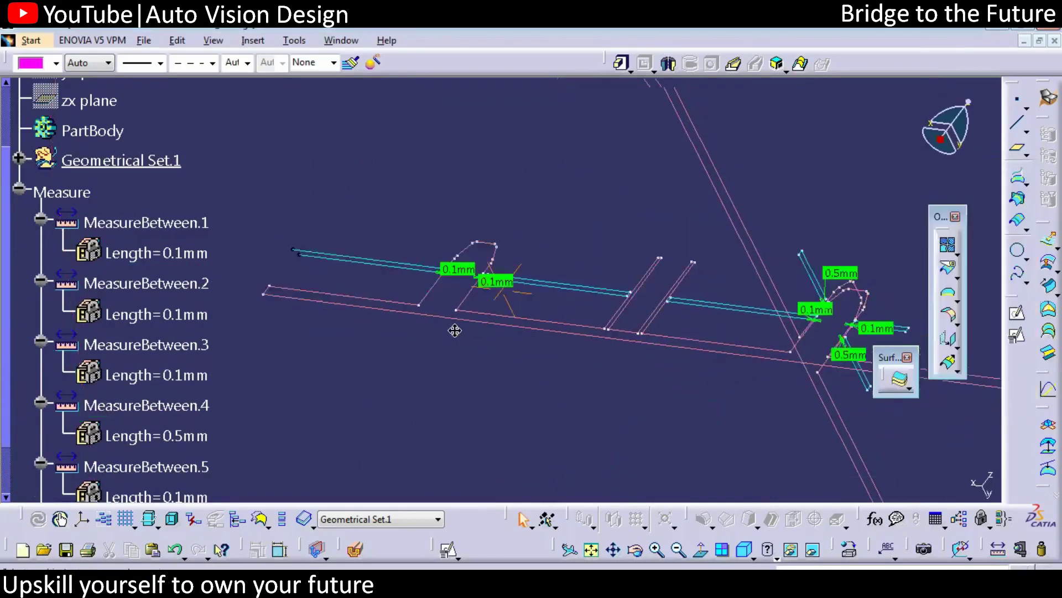
{"action": "middle_click_drag", "start_coordinate": [455, 330], "coordinate": [377, 152]}
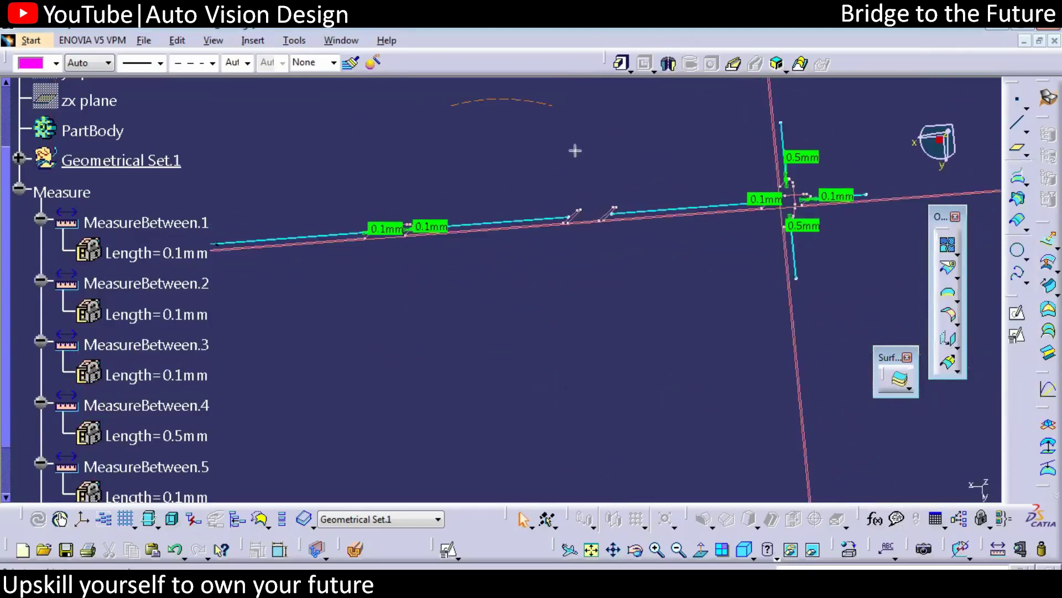
{"action": "left_click_drag", "start_coordinate": [575, 148], "coordinate": [566, 412]}
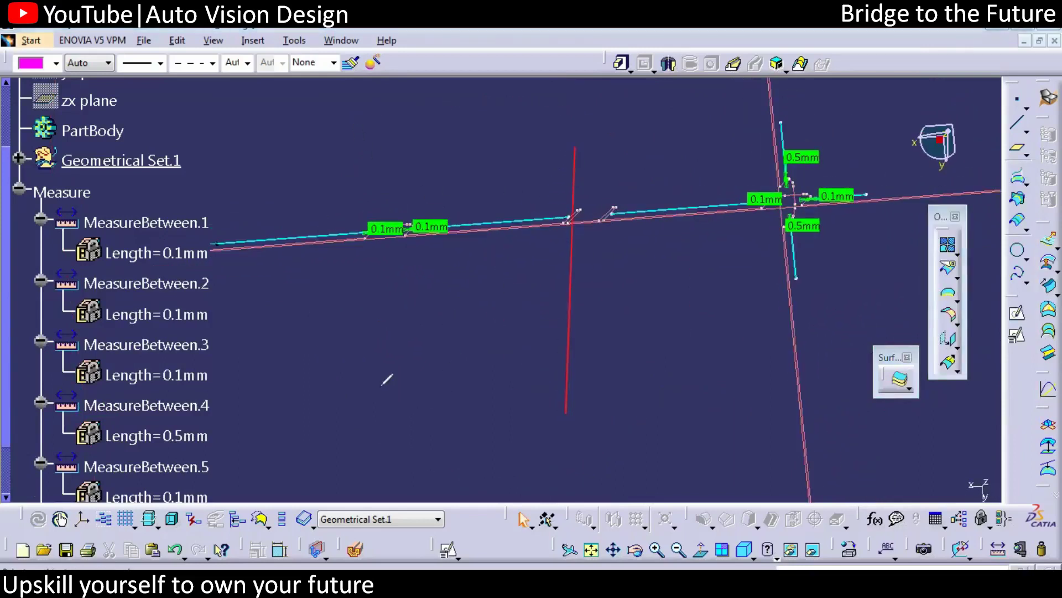
{"action": "left_click_drag", "start_coordinate": [322, 350], "coordinate": [332, 404]}
{"action": "left_click_drag", "start_coordinate": [355, 355], "coordinate": [354, 403]}
{"action": "mouse_move", "coordinate": [356, 385]}
{"action": "left_mouse_down"}
{"action": "mouse_move", "coordinate": [373, 381]}
{"action": "mouse_move", "coordinate": [372, 408]}
{"action": "left_mouse_up"}
{"action": "mouse_move", "coordinate": [677, 451]}
{"action": "left_mouse_down"}
{"action": "mouse_move", "coordinate": [675, 408]}
{"action": "mouse_move", "coordinate": [695, 437]}
{"action": "left_mouse_up"}
{"action": "left_click", "coordinate": [716, 389]}
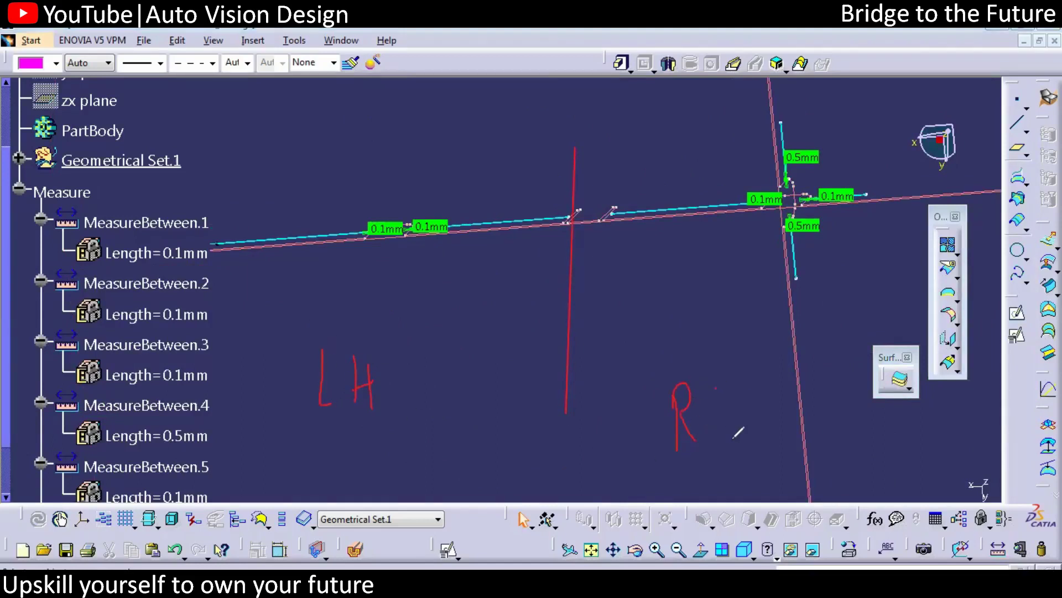
{"action": "left_click_drag", "start_coordinate": [716, 388], "coordinate": [723, 450]}
{"action": "left_click_drag", "start_coordinate": [720, 421], "coordinate": [735, 444]}
{"action": "left_click_drag", "start_coordinate": [239, 325], "coordinate": [254, 342]}
{"action": "left_click_drag", "start_coordinate": [265, 285], "coordinate": [265, 347]}
{"action": "left_click_drag", "start_coordinate": [276, 311], "coordinate": [324, 280]}
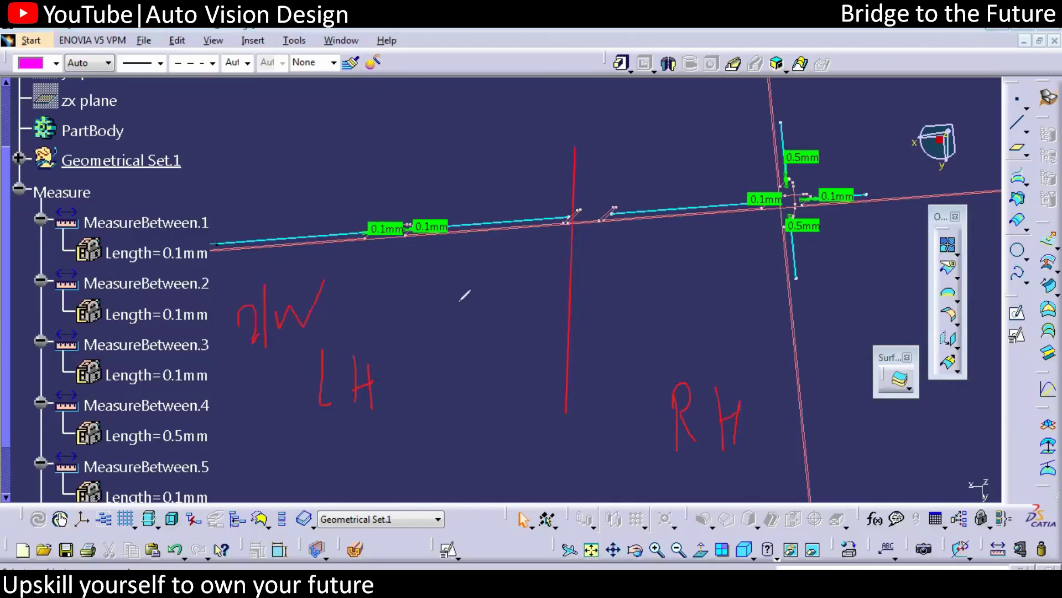
{"action": "left_click_drag", "start_coordinate": [668, 303], "coordinate": [704, 332]}
{"action": "left_click_drag", "start_coordinate": [717, 279], "coordinate": [716, 335]}
{"action": "mouse_move", "coordinate": [754, 276]}
{"action": "left_mouse_down"}
{"action": "mouse_move", "coordinate": [756, 314]}
{"action": "mouse_move", "coordinate": [771, 310]}
{"action": "left_mouse_up"}
{"action": "left_click_drag", "start_coordinate": [766, 299], "coordinate": [774, 358]}
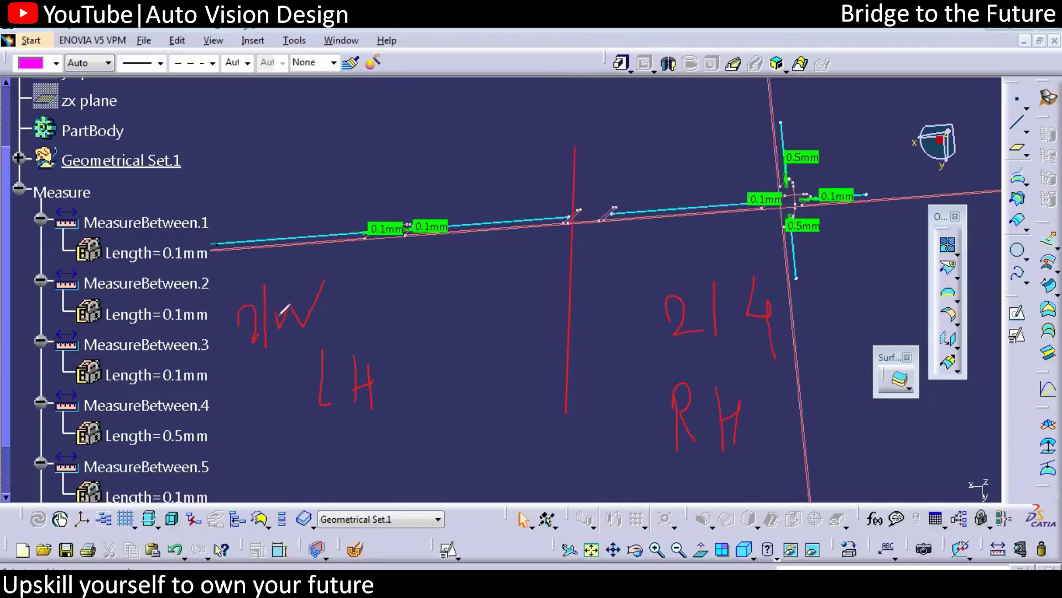
{"action": "left_click_drag", "start_coordinate": [335, 285], "coordinate": [339, 327]}
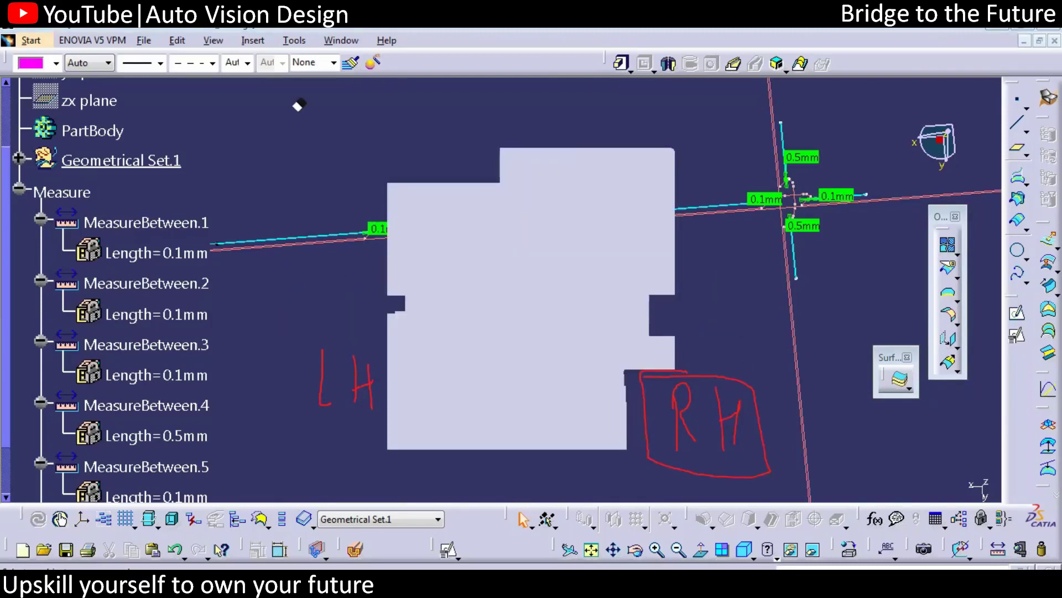
{"action": "mouse_move", "coordinate": [680, 303]}
{"action": "left_mouse_down"}
{"action": "mouse_move", "coordinate": [690, 292]}
{"action": "mouse_move", "coordinate": [755, 333]}
{"action": "left_mouse_up"}
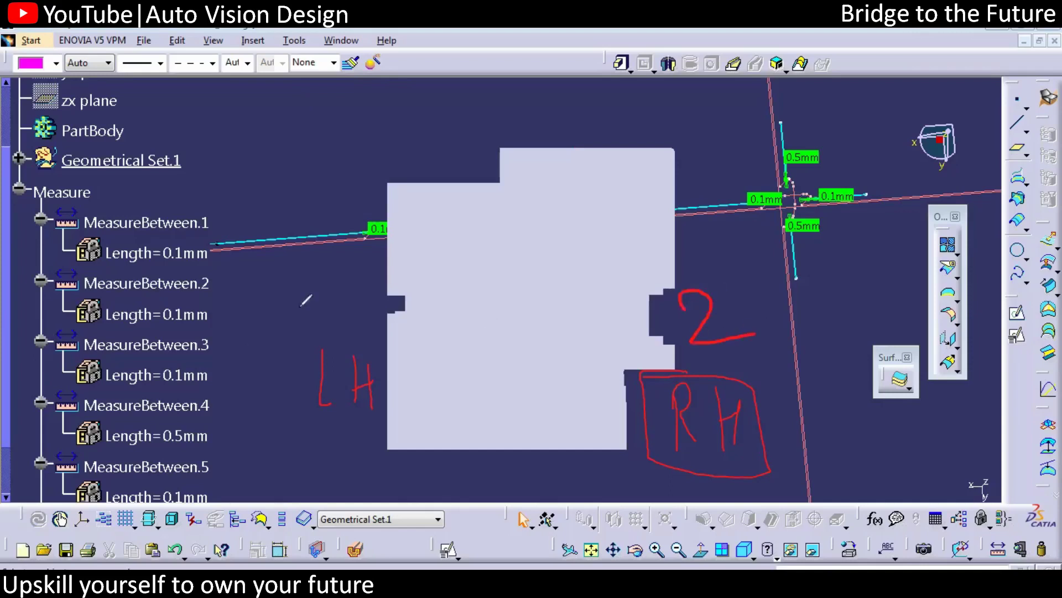
{"action": "left_click_drag", "start_coordinate": [286, 286], "coordinate": [298, 343]}
{"action": "left_click_drag", "start_coordinate": [374, 199], "coordinate": [372, 223]}
{"action": "left_click_drag", "start_coordinate": [398, 162], "coordinate": [404, 197]}
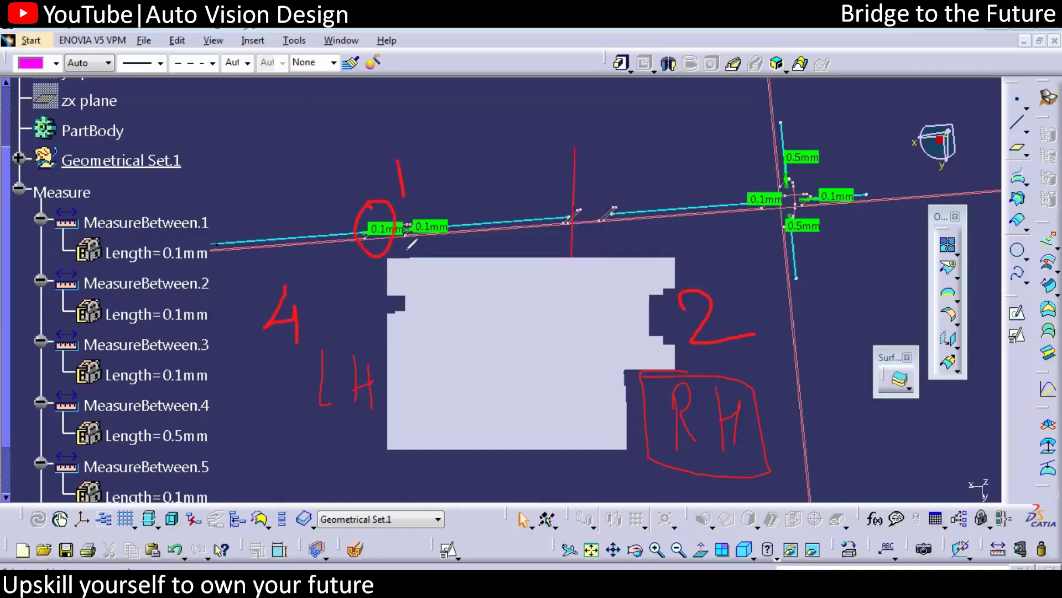
{"action": "left_click_drag", "start_coordinate": [405, 255], "coordinate": [411, 303]}
{"action": "mouse_move", "coordinate": [404, 217]}
{"action": "left_mouse_down"}
{"action": "mouse_move", "coordinate": [405, 247]}
{"action": "mouse_move", "coordinate": [426, 233]}
{"action": "left_mouse_up"}
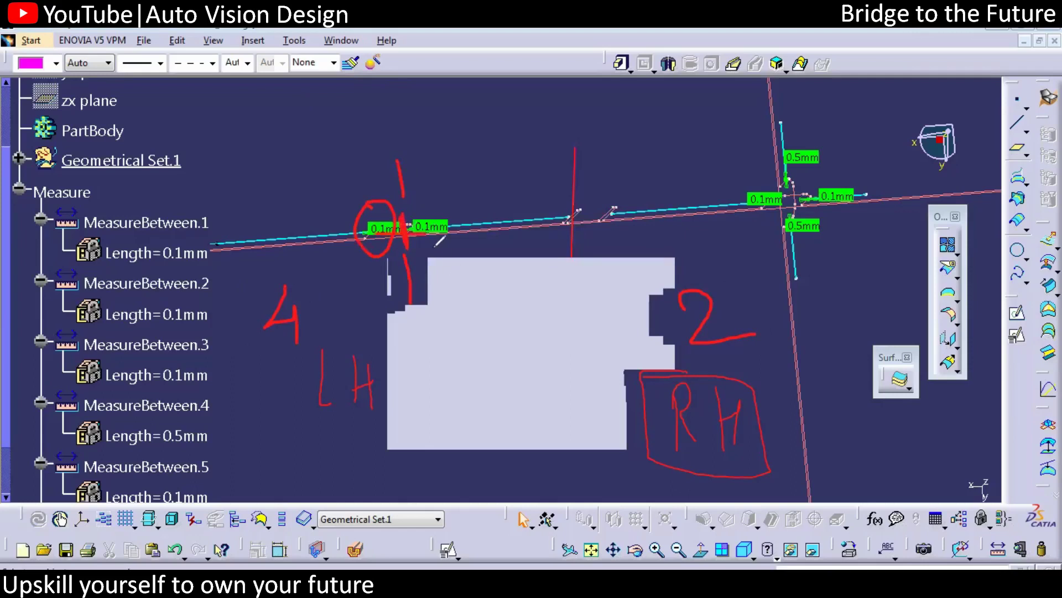
{"action": "mouse_move", "coordinate": [817, 142]}
{"action": "left_mouse_down"}
{"action": "mouse_move", "coordinate": [786, 166]}
{"action": "mouse_move", "coordinate": [831, 152]}
{"action": "mouse_move", "coordinate": [795, 143]}
{"action": "left_mouse_up"}
{"action": "mouse_move", "coordinate": [812, 210]}
{"action": "left_mouse_down"}
{"action": "mouse_move", "coordinate": [788, 221]}
{"action": "mouse_move", "coordinate": [829, 217]}
{"action": "mouse_move", "coordinate": [812, 216]}
{"action": "left_mouse_up"}
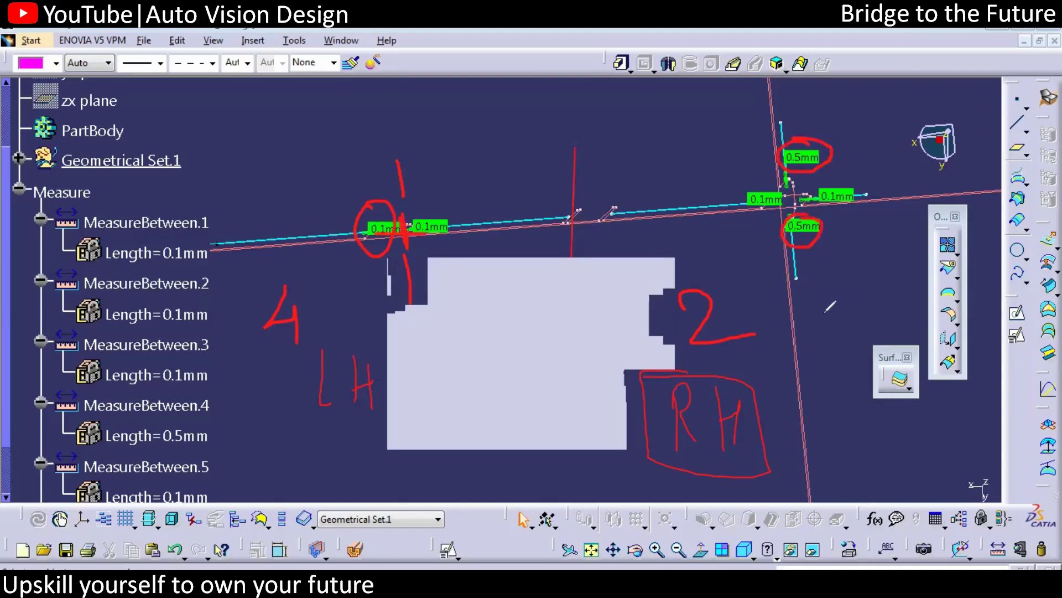
{"action": "left_click_drag", "start_coordinate": [639, 158], "coordinate": [636, 252]}
{"action": "mouse_move", "coordinate": [639, 159]}
{"action": "left_mouse_down"}
{"action": "mouse_move", "coordinate": [685, 207]}
{"action": "mouse_move", "coordinate": [654, 245]}
{"action": "mouse_move", "coordinate": [634, 245]}
{"action": "left_mouse_up"}
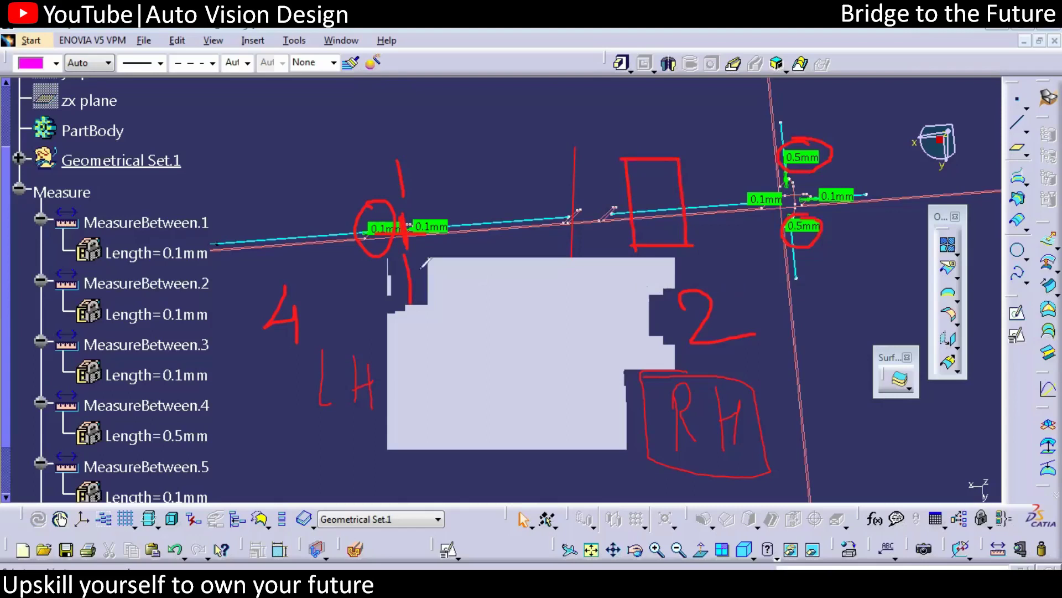
{"action": "mouse_move", "coordinate": [405, 200]}
{"action": "left_mouse_down"}
{"action": "mouse_move", "coordinate": [373, 235]}
{"action": "mouse_move", "coordinate": [440, 243]}
{"action": "mouse_move", "coordinate": [390, 205]}
{"action": "left_mouse_up"}
{"action": "key", "text": "ctrl+shift+5"}
{"action": "left_click", "coordinate": [370, 197]}
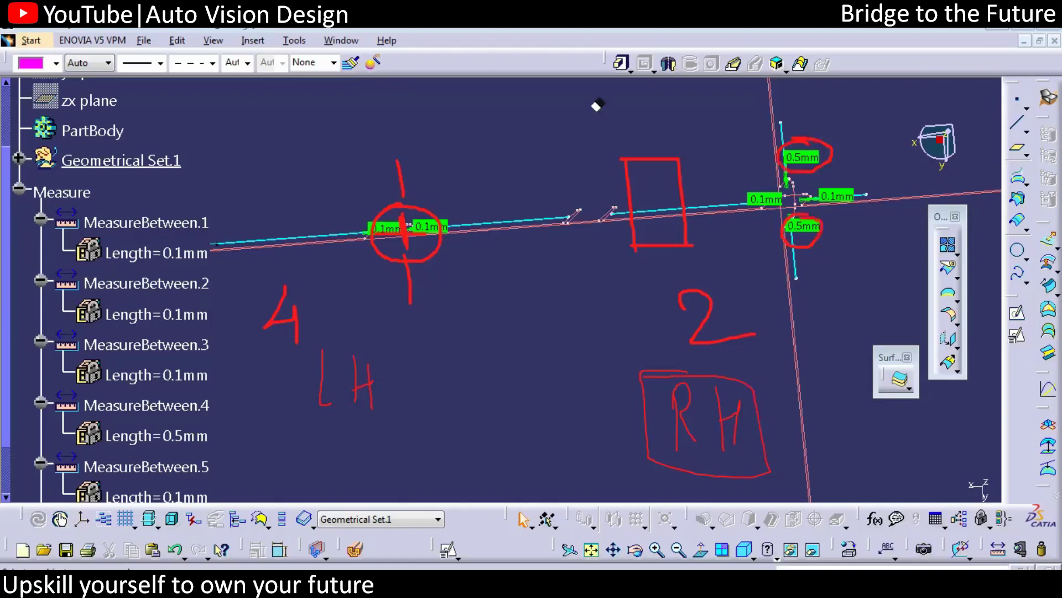
{"action": "key", "text": "e"}
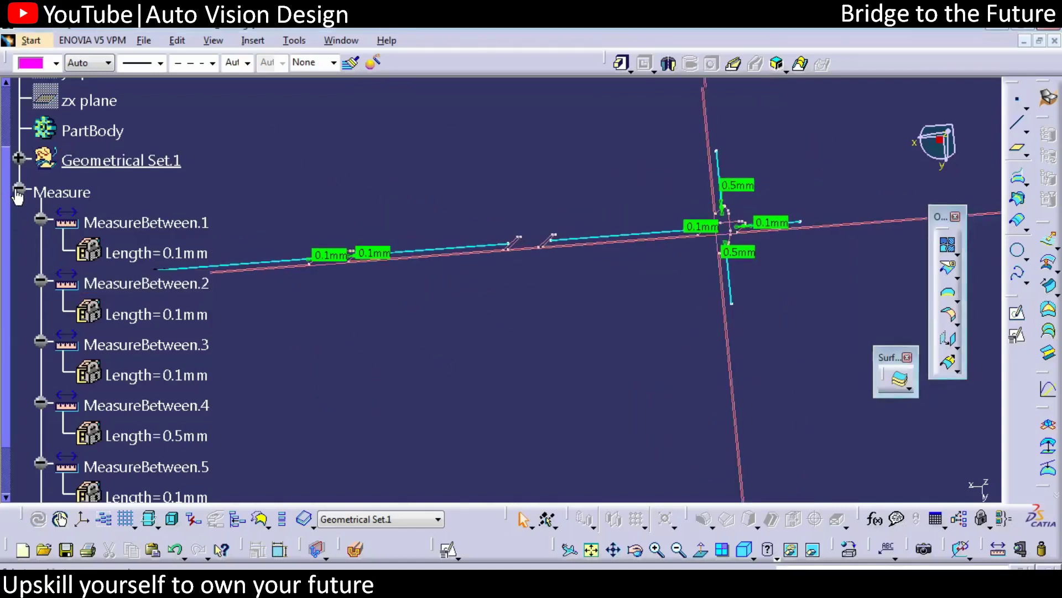
Step: Collapse the Measure group in the specification tree and bring the top of the tree into view
{"action": "left_click", "coordinate": [18, 190]}
{"action": "left_click_drag", "start_coordinate": [6, 258], "coordinate": [35, 76]}
{"action": "mouse_move", "coordinate": [586, 363]}
{"action": "middle_mouse_down"}
{"action": "mouse_move", "coordinate": [515, 409]}
{"action": "mouse_move", "coordinate": [607, 374]}
{"action": "mouse_move", "coordinate": [301, 273]}
{"action": "mouse_move", "coordinate": [676, 460]}
{"action": "mouse_move", "coordinate": [640, 419]}
{"action": "mouse_move", "coordinate": [648, 387]}
{"action": "mouse_move", "coordinate": [642, 409]}
{"action": "middle_mouse_up"}
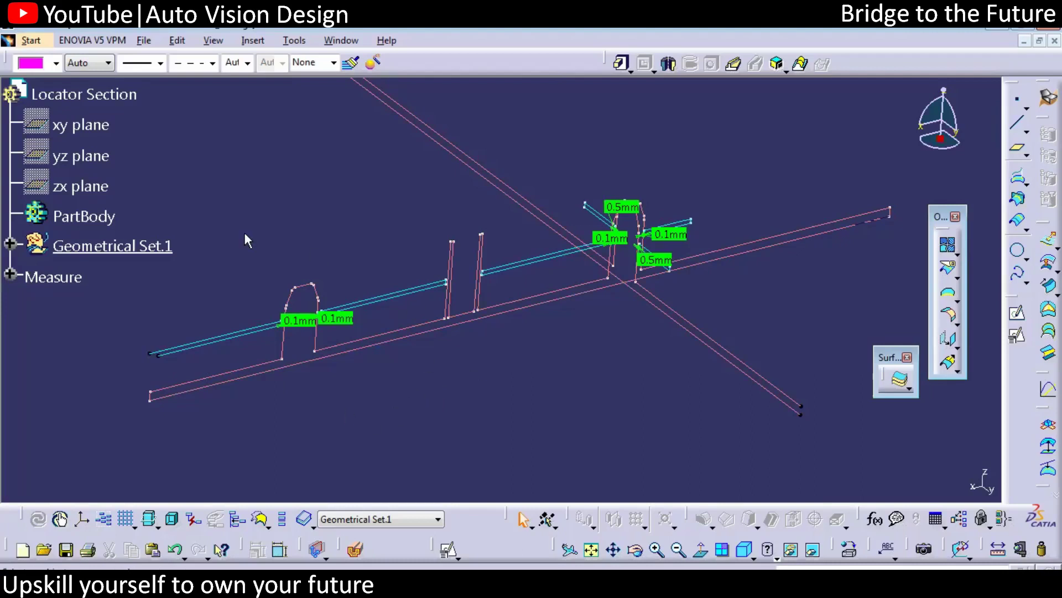
Step: Measure the gaps between the middle straight-sided section and the sheet ends on both sides, keeping both measurements
{"action": "middle_click_drag", "start_coordinate": [469, 351], "coordinate": [426, 264]}
{"action": "middle_click_drag", "start_coordinate": [503, 397], "coordinate": [534, 374]}
{"action": "left_click", "coordinate": [998, 551]}
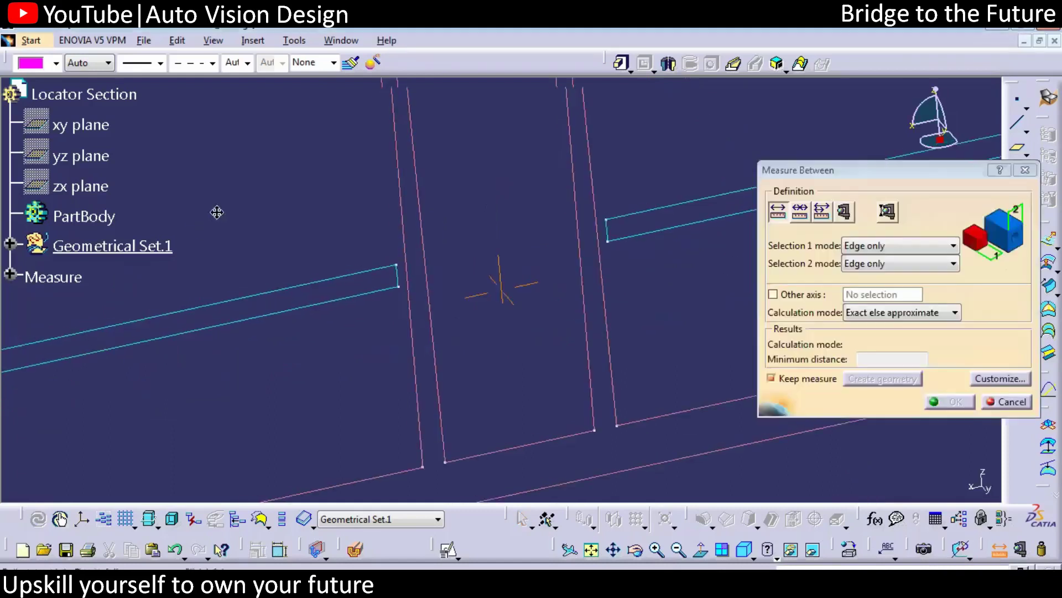
{"action": "middle_click_drag", "start_coordinate": [215, 211], "coordinate": [500, 229]}
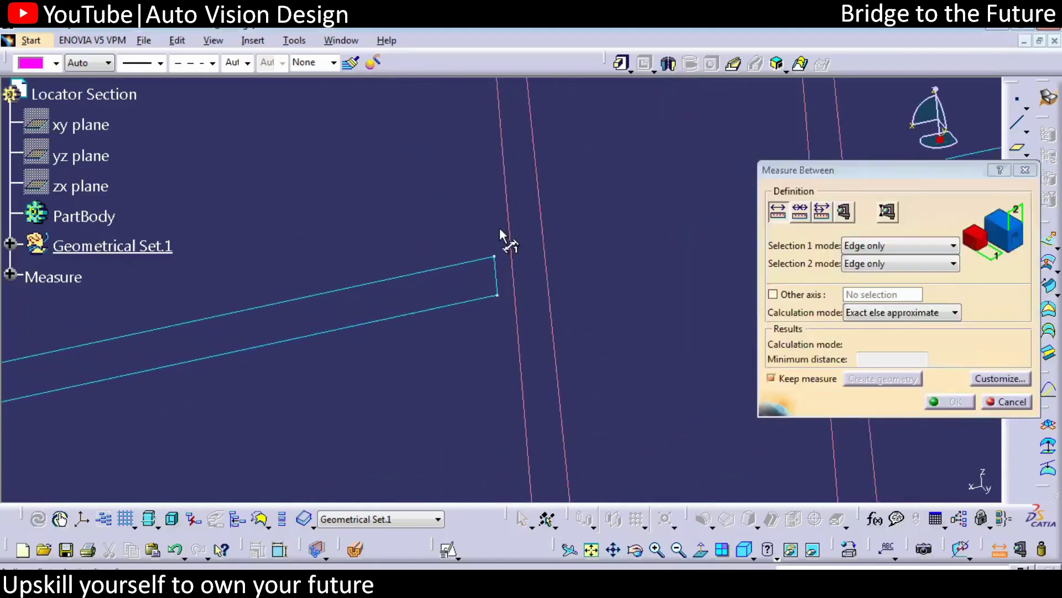
{"action": "left_click", "coordinate": [510, 261]}
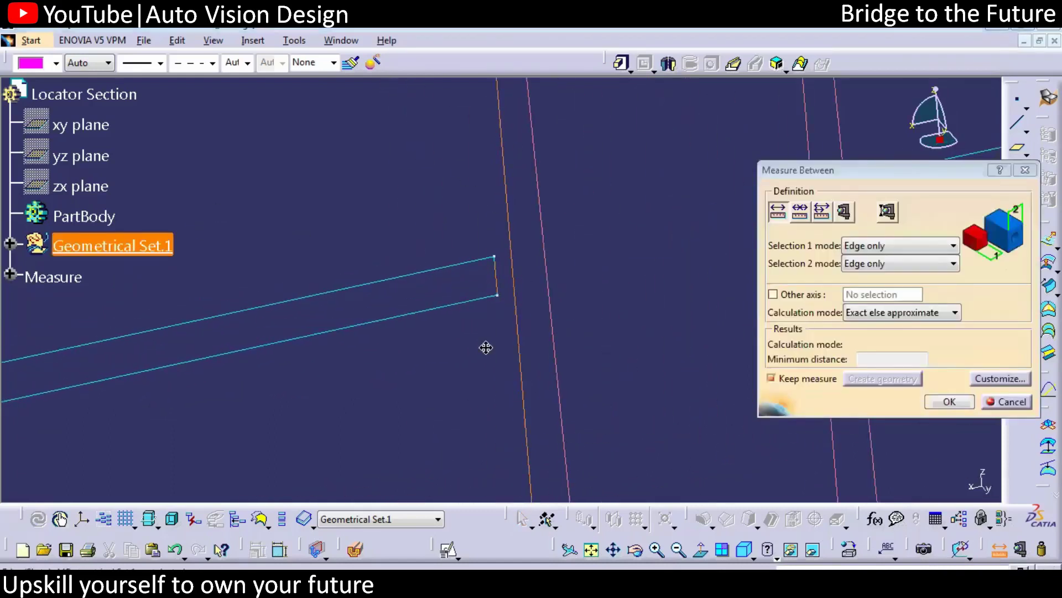
{"action": "middle_click_drag", "start_coordinate": [485, 347], "coordinate": [160, 392]}
{"action": "left_click", "coordinate": [170, 321]}
{"action": "left_click", "coordinate": [540, 250]}
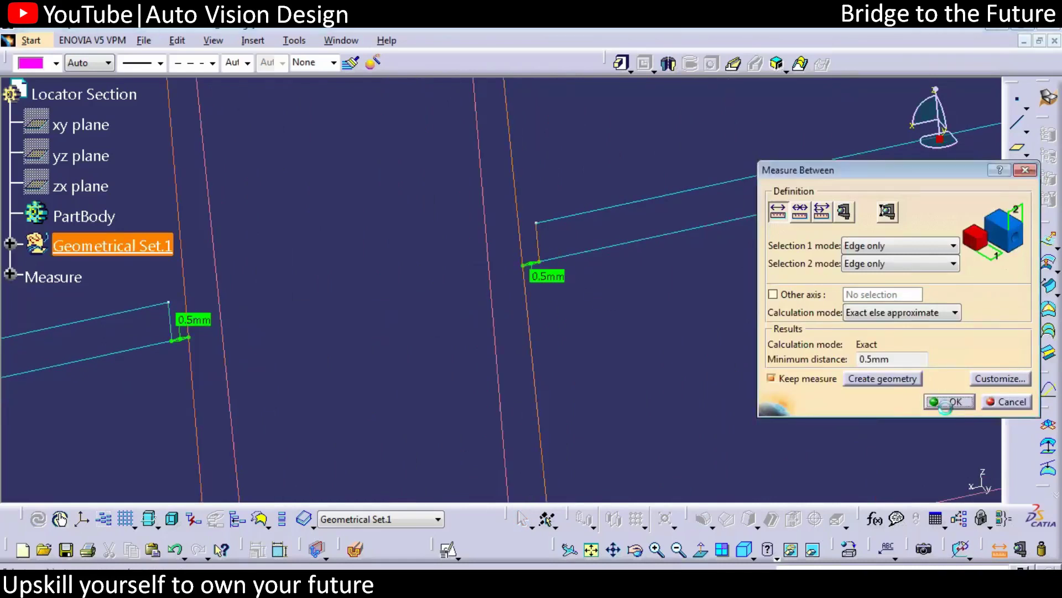
{"action": "left_click", "coordinate": [949, 403]}
Step: Hide the two distance measurements on either side of the first arched pin profile
{"action": "middle_click_drag", "start_coordinate": [354, 310], "coordinate": [311, 408], "text": "ctrl"}
{"action": "middle_click_drag", "start_coordinate": [187, 457], "coordinate": [486, 308]}
{"action": "right_click", "coordinate": [418, 268]}
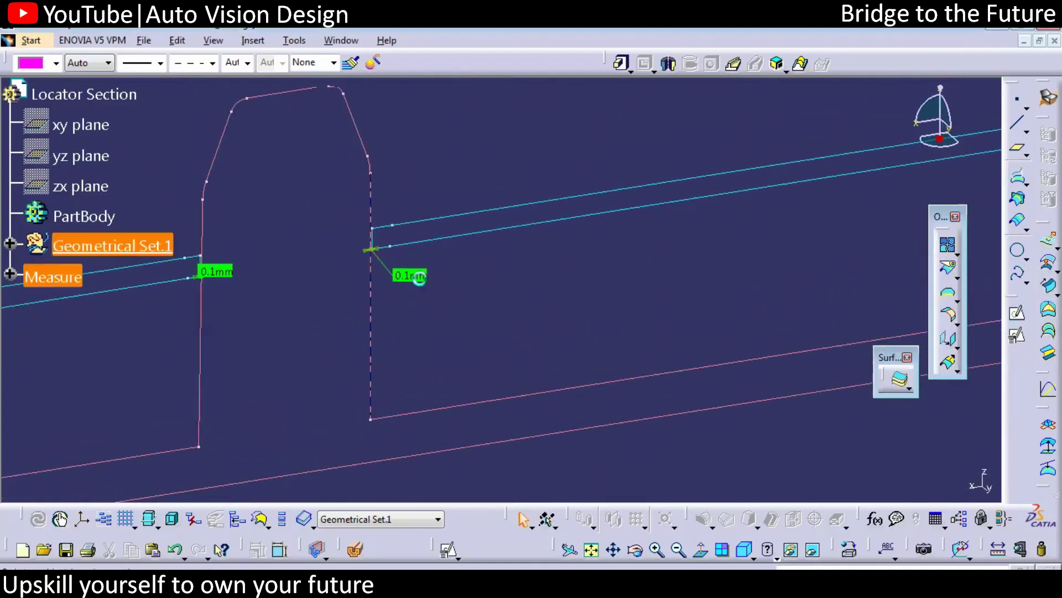
{"action": "left_click", "coordinate": [441, 310]}
{"action": "right_click", "coordinate": [230, 268]}
{"action": "left_click", "coordinate": [244, 311]}
Step: Insert a new geometrical set into the Locator Section part
{"action": "middle_click_drag", "start_coordinate": [415, 301], "coordinate": [468, 349]}
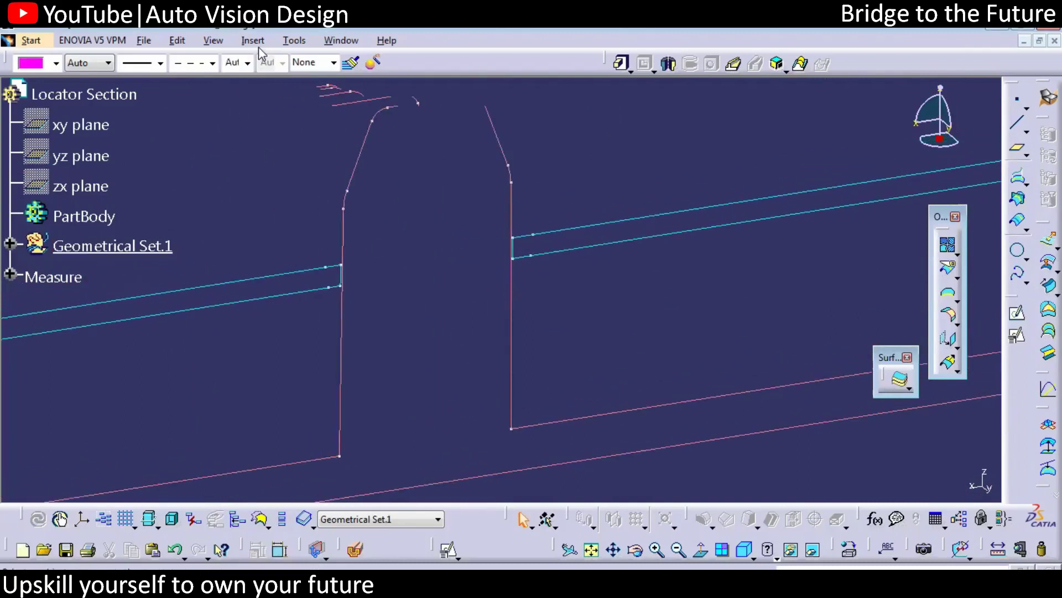
{"action": "left_click", "coordinate": [896, 474]}
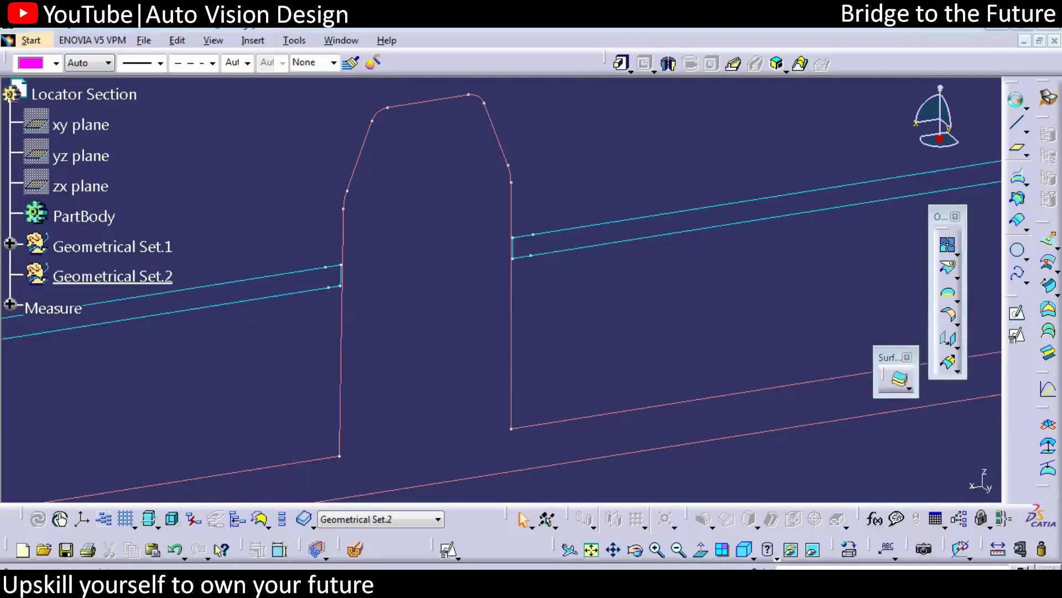
Step: Create the middle point between the two lower sheet-end vertices on either side of the pin profile
{"action": "left_click", "coordinate": [1016, 100]}
{"action": "left_click", "coordinate": [944, 188]}
{"action": "left_click", "coordinate": [863, 276]}
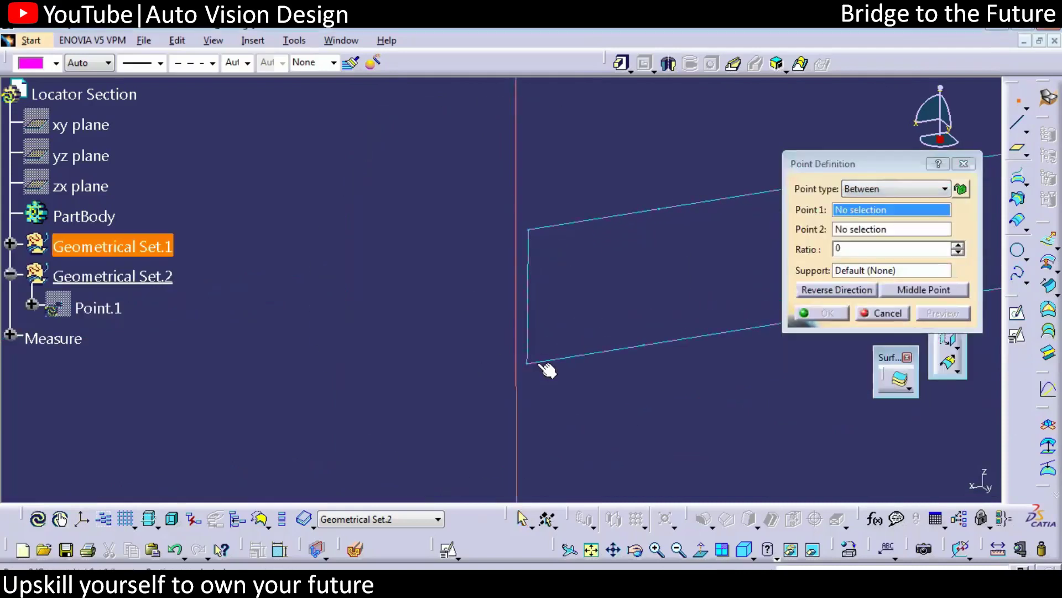
{"action": "left_click", "coordinate": [525, 363]}
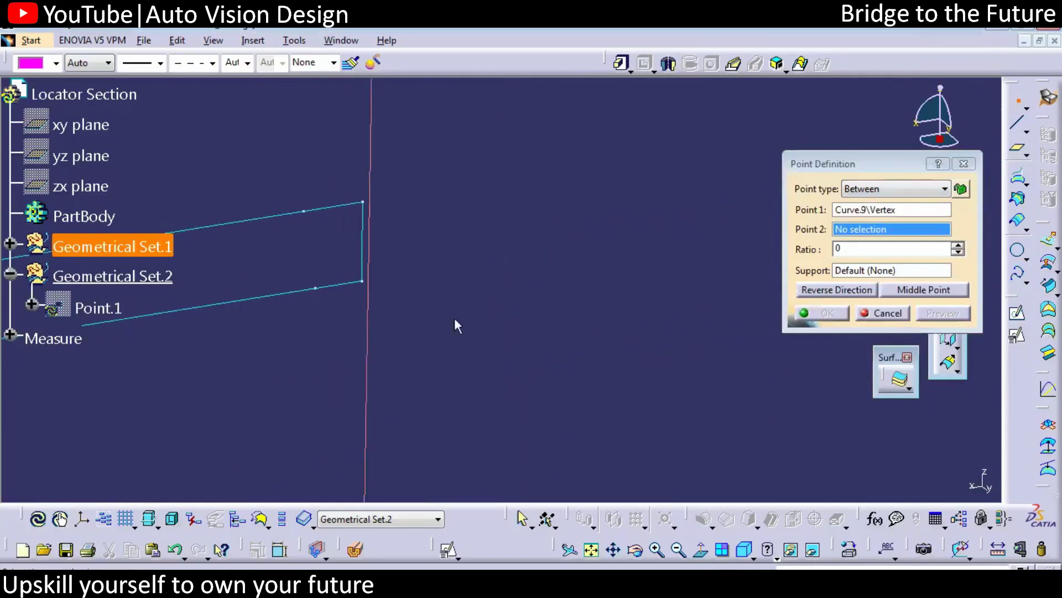
{"action": "left_click", "coordinate": [360, 280]}
{"action": "left_click", "coordinate": [923, 289]}
{"action": "left_click", "coordinate": [827, 314]}
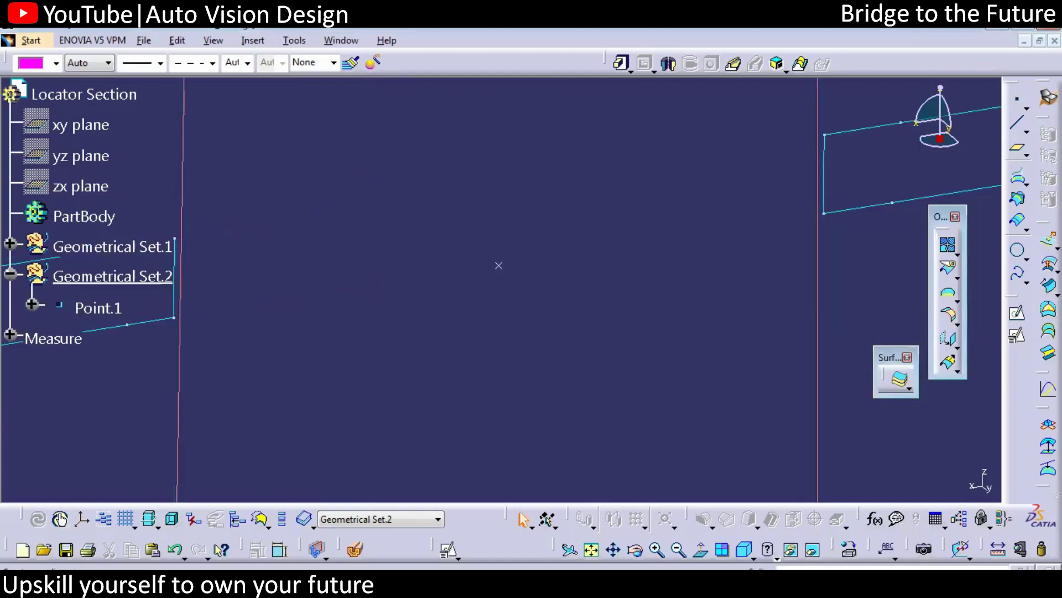
Step: Create a point-direction line from the middle point along the Z component, starting at 6 mm and ending at 20 mm
{"action": "left_click", "coordinate": [1019, 123]}
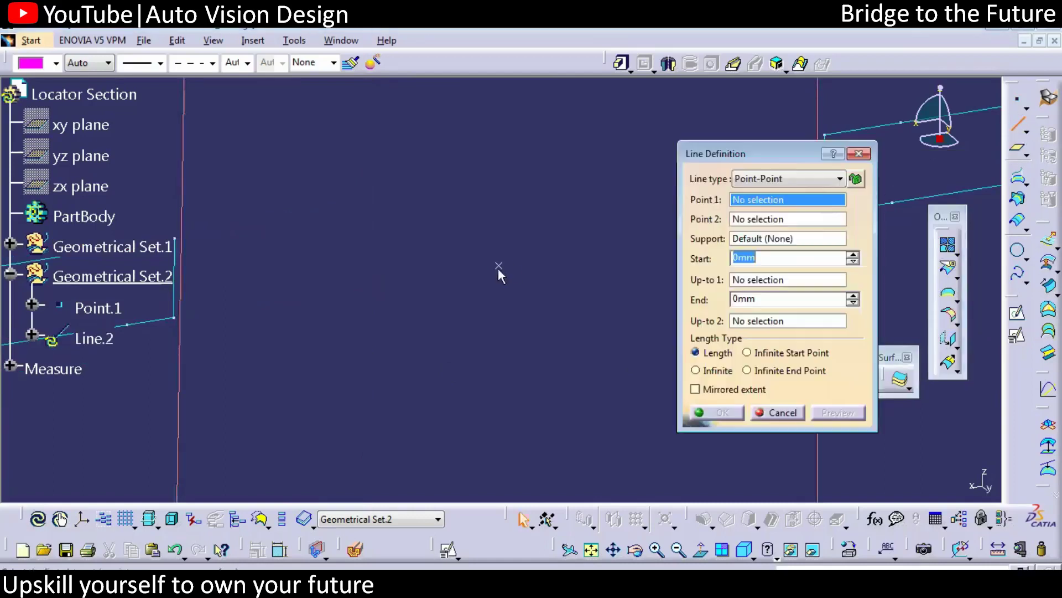
{"action": "left_click", "coordinate": [802, 179]}
{"action": "left_click", "coordinate": [780, 203]}
{"action": "right_click", "coordinate": [780, 218]}
{"action": "left_click", "coordinate": [808, 323]}
{"action": "left_click_drag", "start_coordinate": [476, 360], "coordinate": [476, 285]}
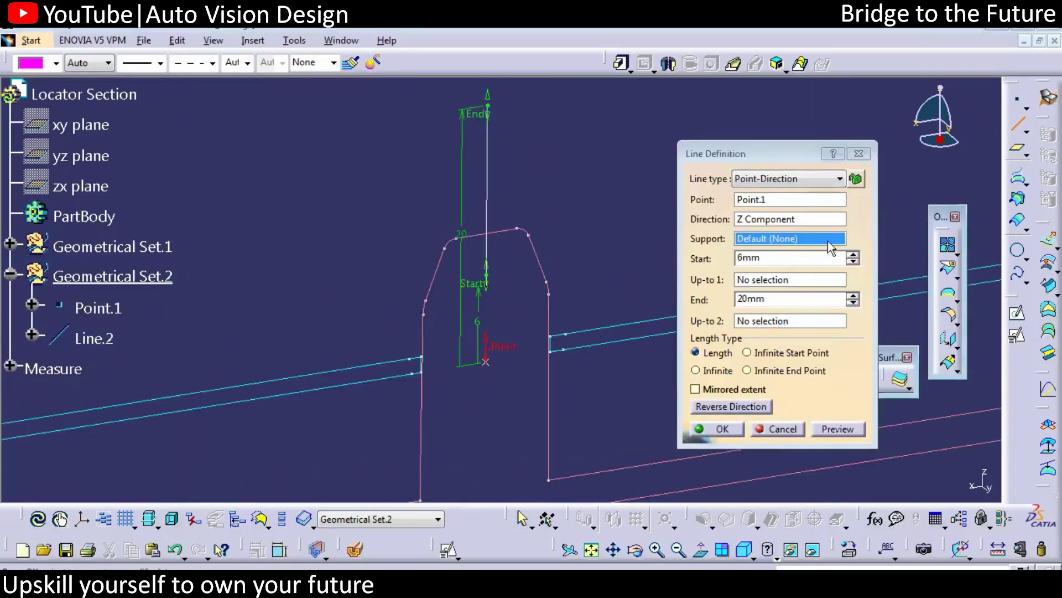
{"action": "key", "text": "Return"}
Step: Create a plane at the middle point and open a positioned sketch on it, with the origin projected from that point and H and V reversed
{"action": "left_click", "coordinate": [1008, 153]}
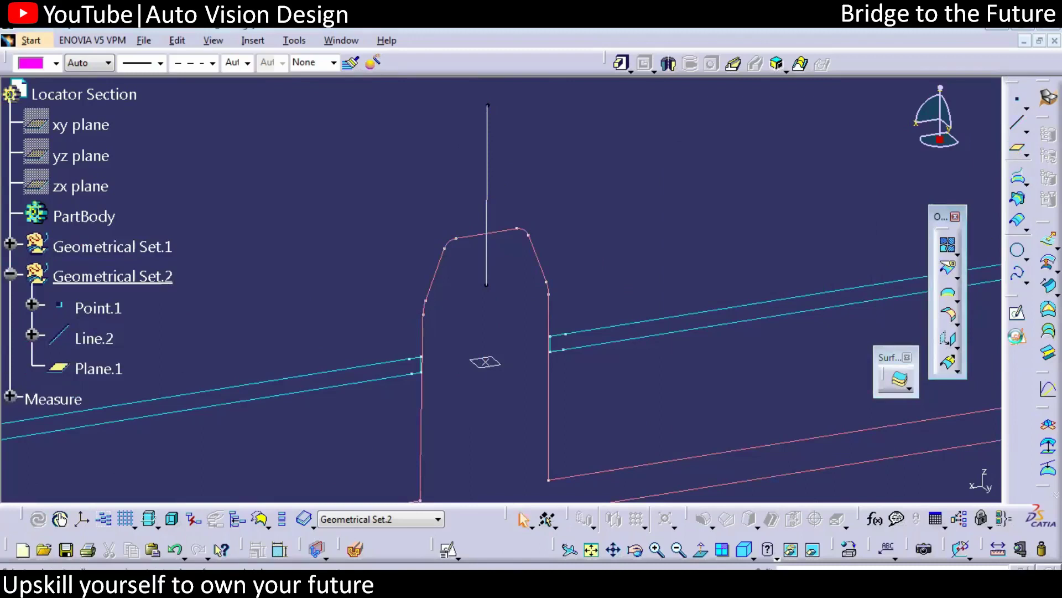
{"action": "left_click", "coordinate": [1017, 336]}
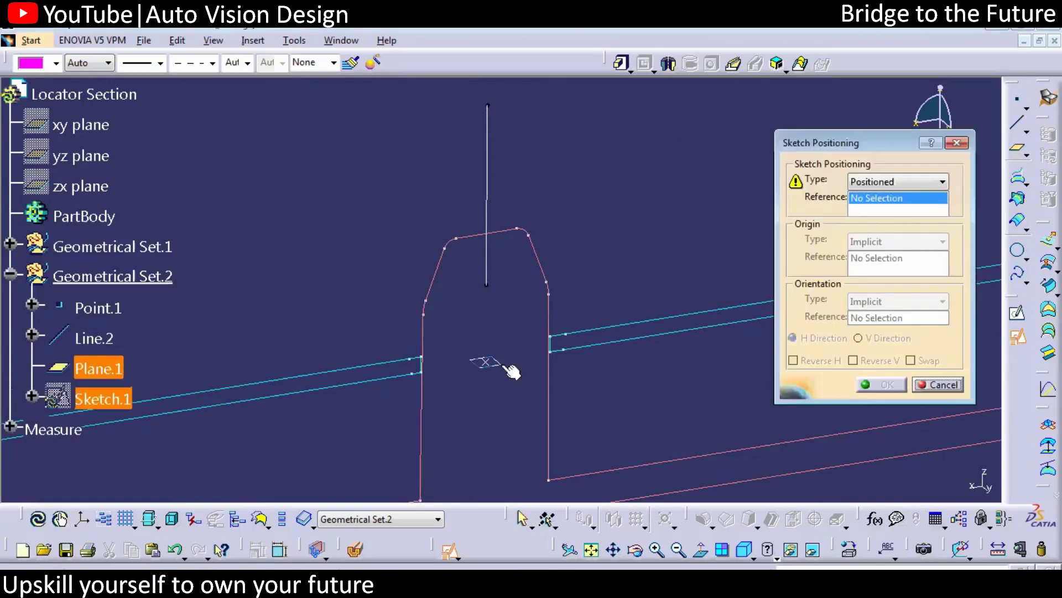
{"action": "left_click", "coordinate": [507, 366]}
{"action": "left_click", "coordinate": [942, 242]}
{"action": "left_click", "coordinate": [884, 270]}
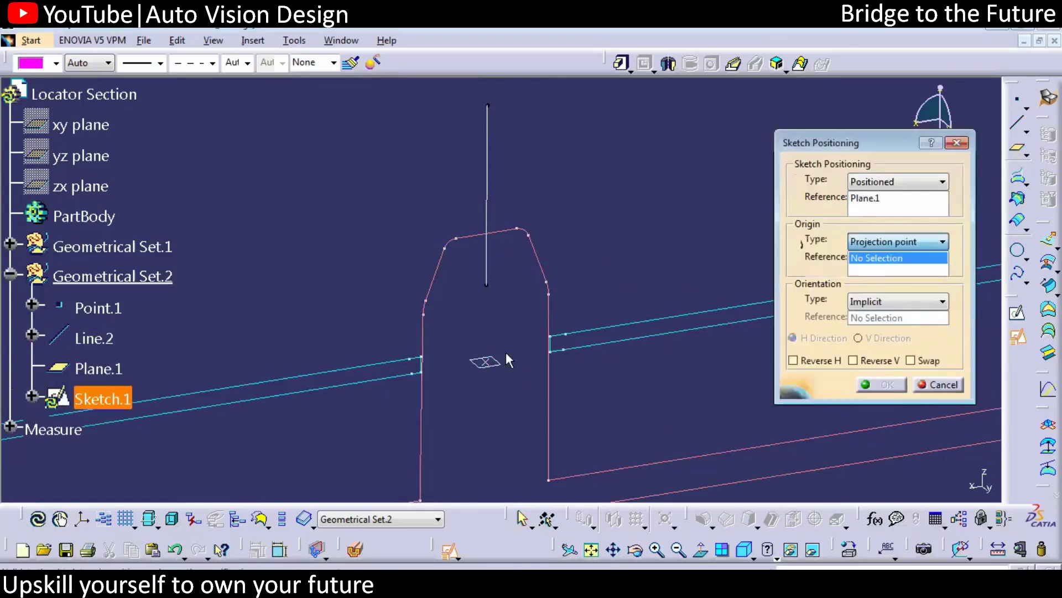
{"action": "left_click", "coordinate": [487, 365]}
{"action": "left_click", "coordinate": [853, 360]}
{"action": "left_click", "coordinate": [874, 385]}
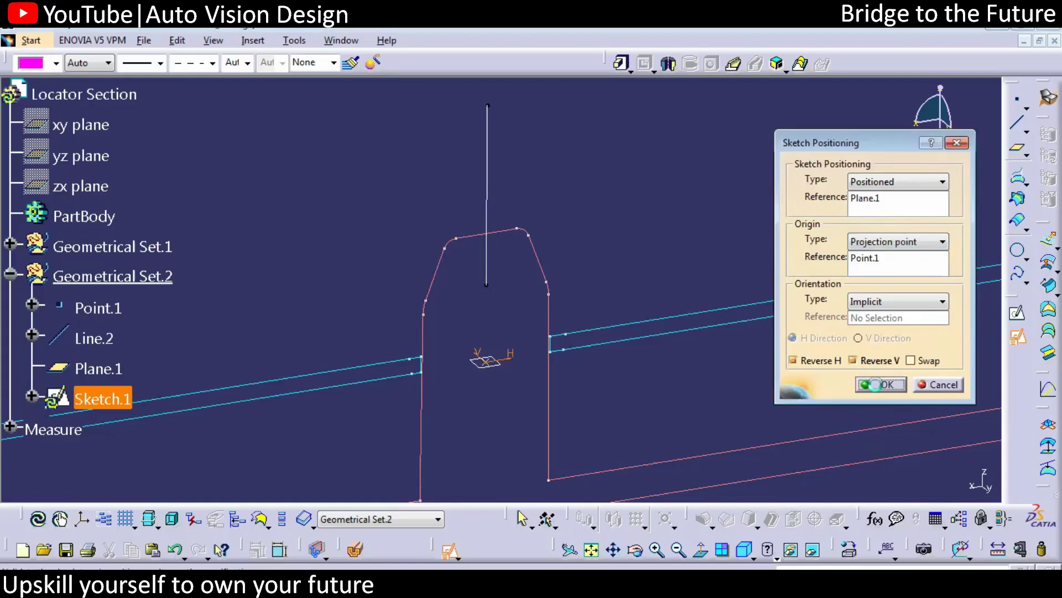
{"action": "mouse_move", "coordinate": [671, 408]}
{"action": "middle_mouse_down"}
{"action": "mouse_move", "coordinate": [546, 360]}
{"action": "mouse_move", "coordinate": [472, 351]}
{"action": "mouse_move", "coordinate": [580, 347]}
{"action": "mouse_move", "coordinate": [607, 316]}
{"action": "middle_mouse_up"}
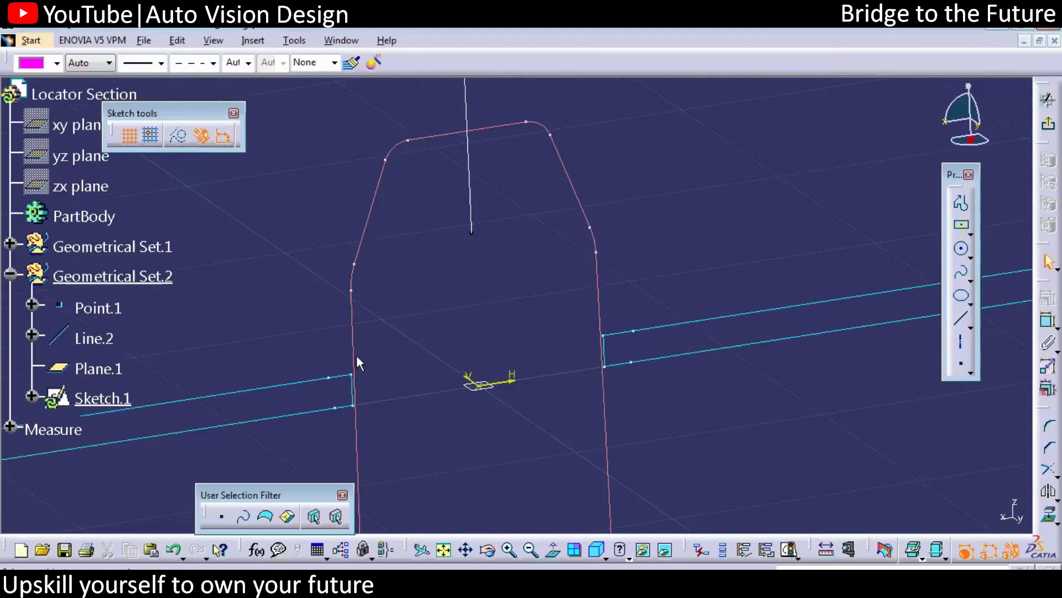
{"action": "left_click", "coordinate": [609, 515]}
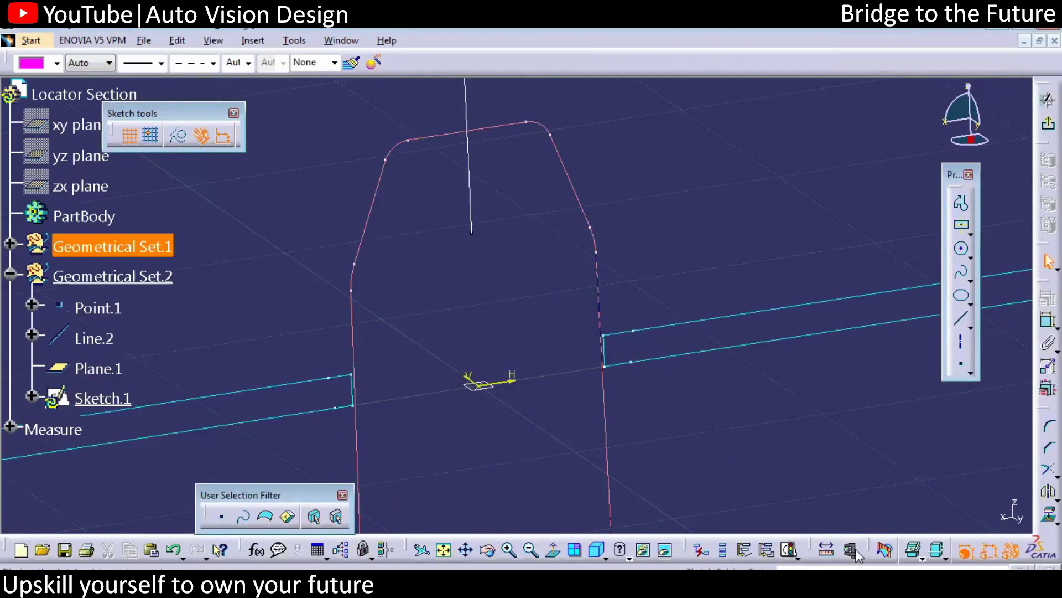
{"action": "left_click", "coordinate": [826, 549]}
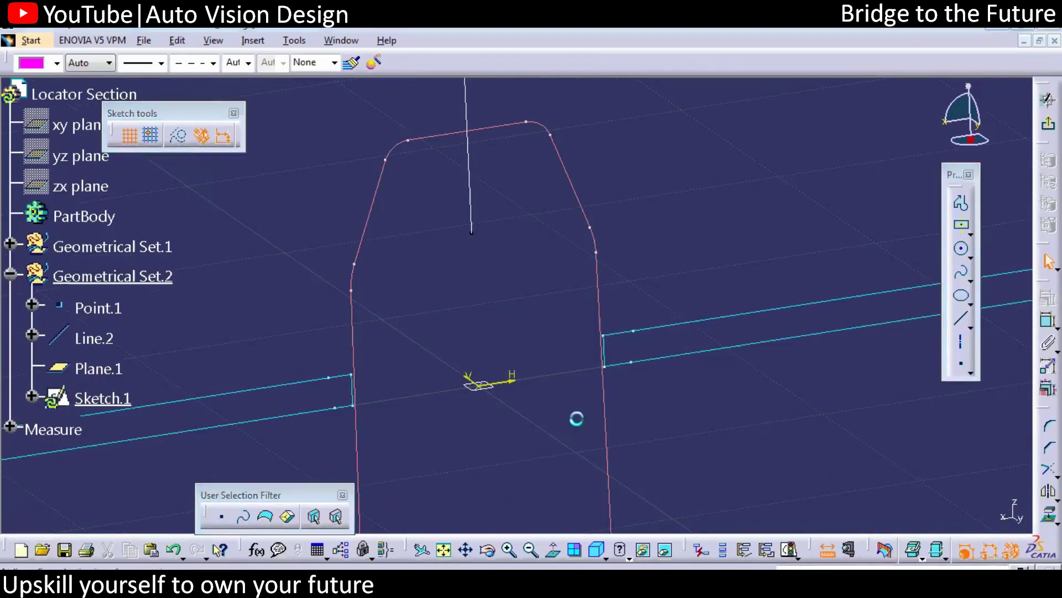
{"action": "middle_click_drag", "start_coordinate": [577, 415], "coordinate": [561, 410], "text": "ctrl"}
{"action": "middle_click", "coordinate": [485, 364]}
{"action": "middle_click_drag", "start_coordinate": [498, 382], "coordinate": [465, 341], "text": "ctrl"}
{"action": "middle_click", "coordinate": [571, 369]}
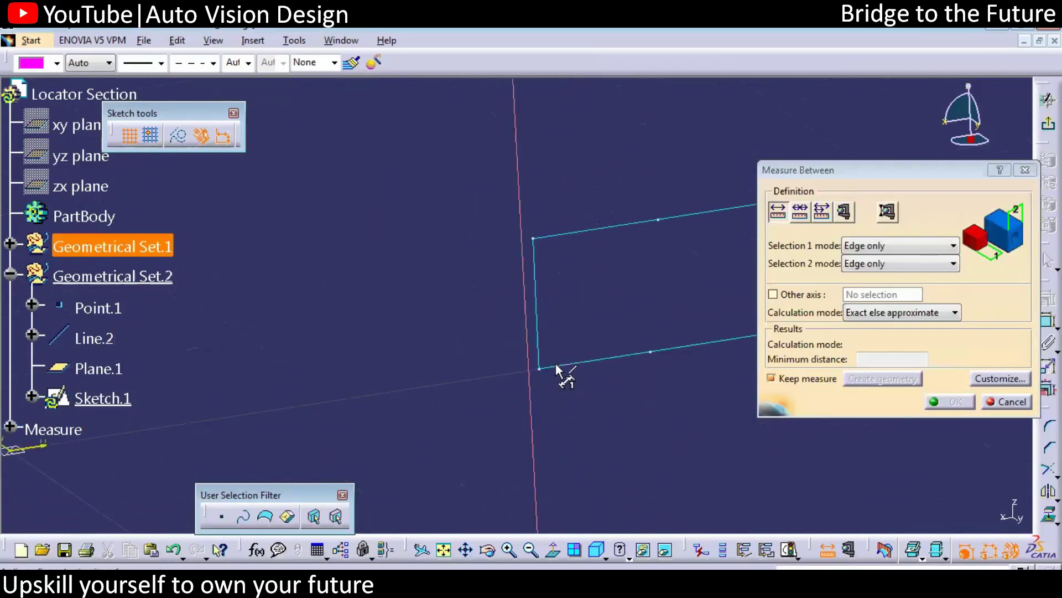
{"action": "middle_click_drag", "start_coordinate": [569, 373], "coordinate": [382, 360]}
{"action": "left_click", "coordinate": [370, 346]}
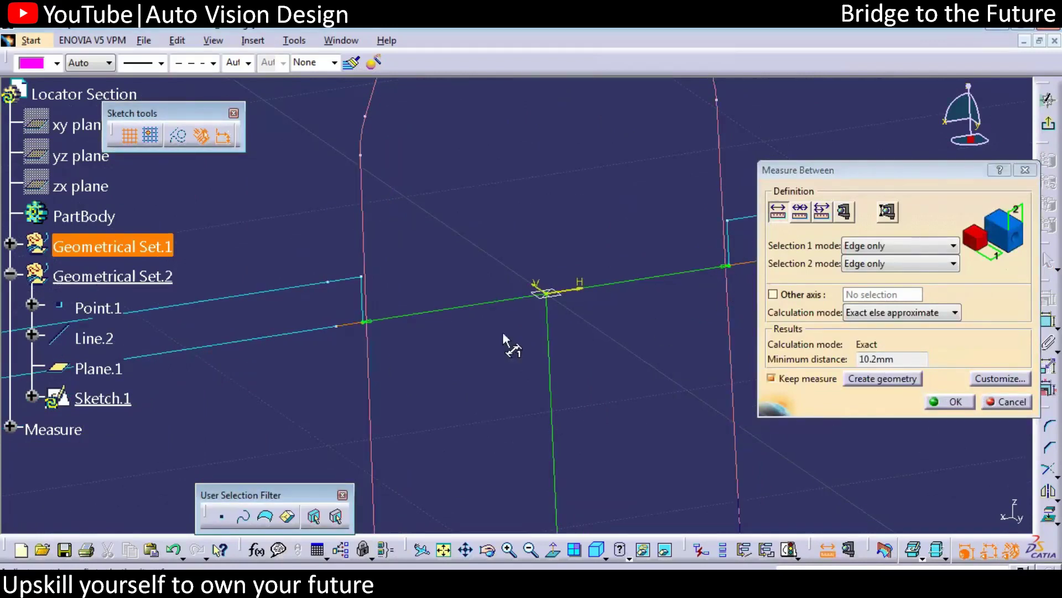
{"action": "left_click", "coordinate": [1004, 413]}
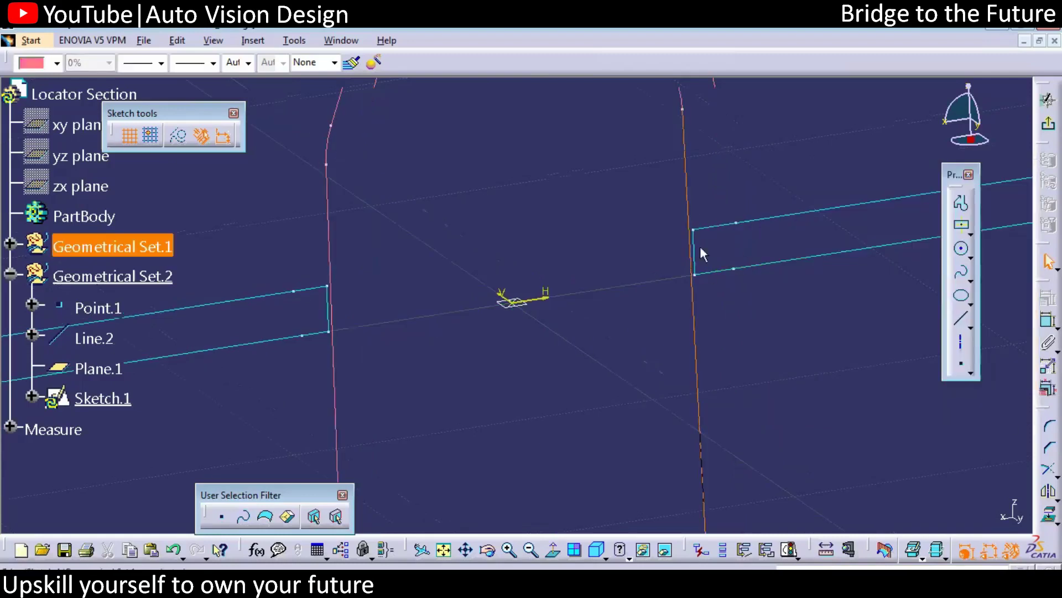
Step: Measure the pin's width where its two sides meet the lower sheet line, using Intersection for both selection modes, and keep the measurement
{"action": "middle_click_drag", "start_coordinate": [646, 379], "coordinate": [645, 349]}
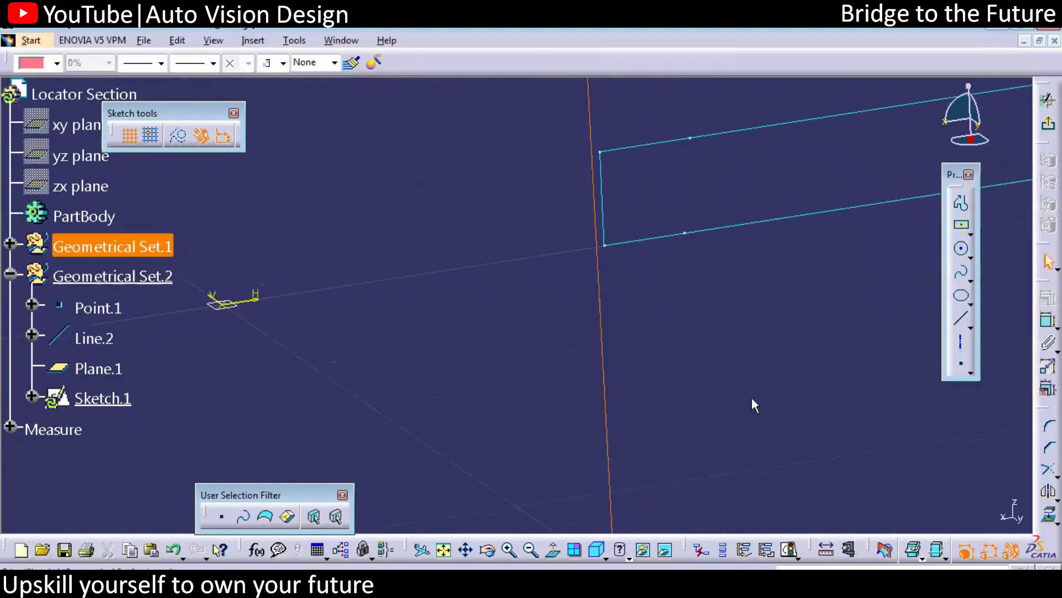
{"action": "left_click", "coordinate": [752, 403]}
{"action": "left_click", "coordinate": [826, 548]}
{"action": "left_click", "coordinate": [894, 246]}
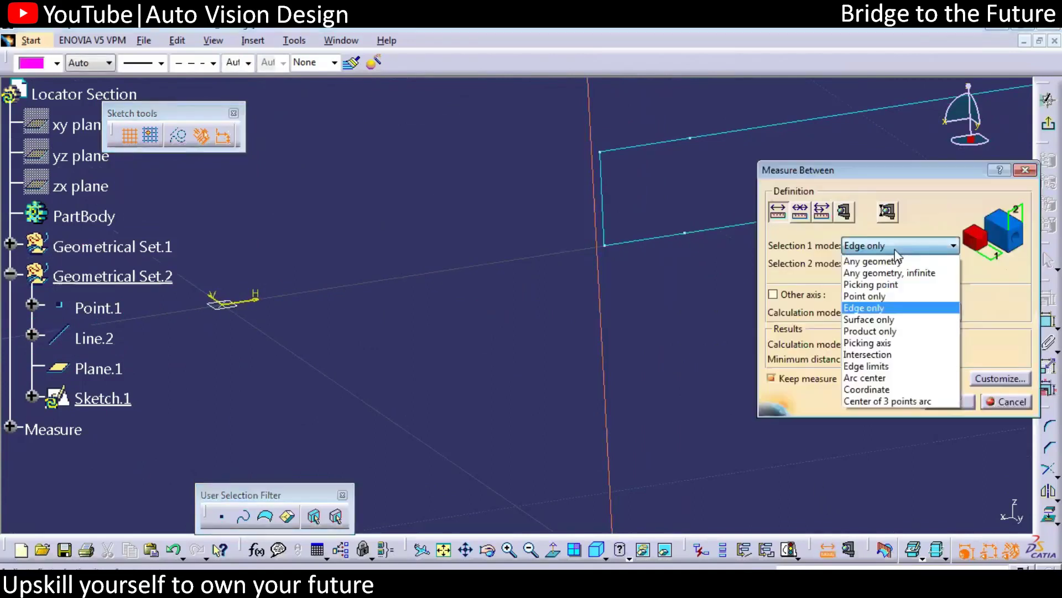
{"action": "left_click", "coordinate": [883, 354]}
{"action": "left_click", "coordinate": [891, 263]}
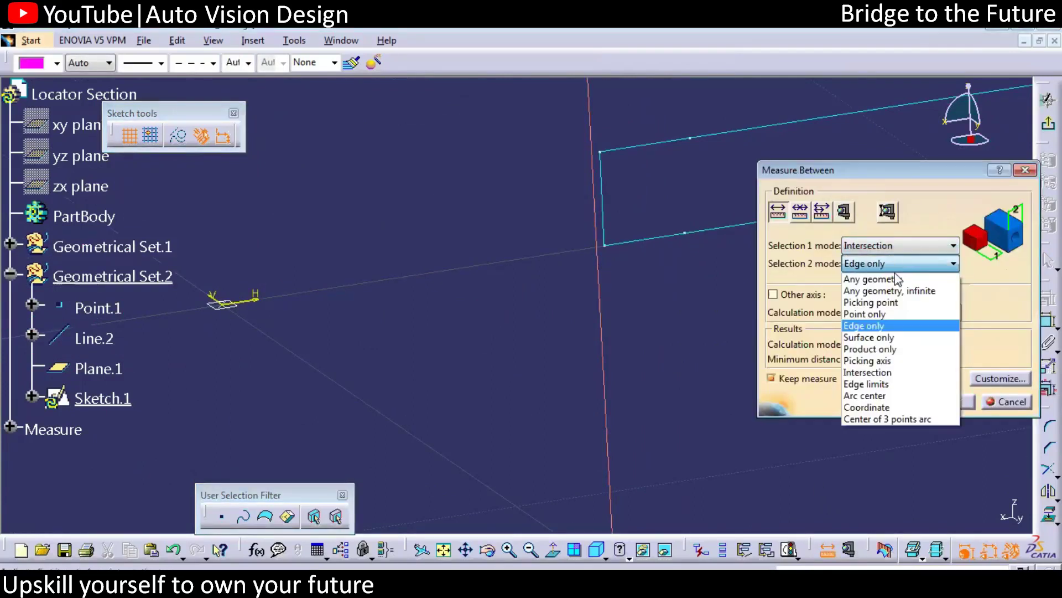
{"action": "left_click", "coordinate": [875, 373]}
{"action": "left_click", "coordinate": [673, 244]}
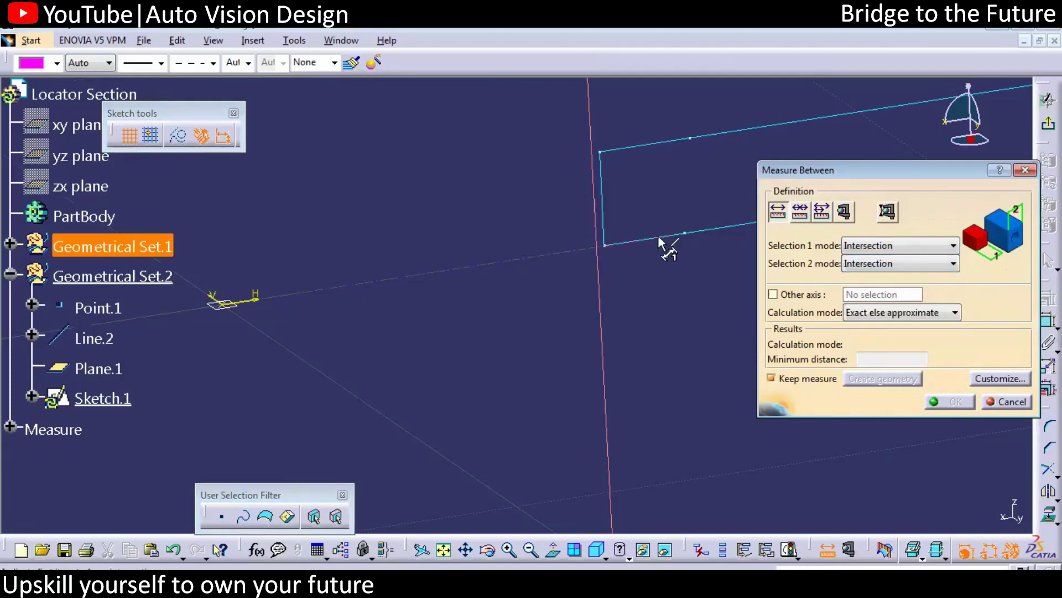
{"action": "left_click", "coordinate": [590, 145]}
{"action": "middle_click_drag", "start_coordinate": [588, 343], "coordinate": [894, 320]}
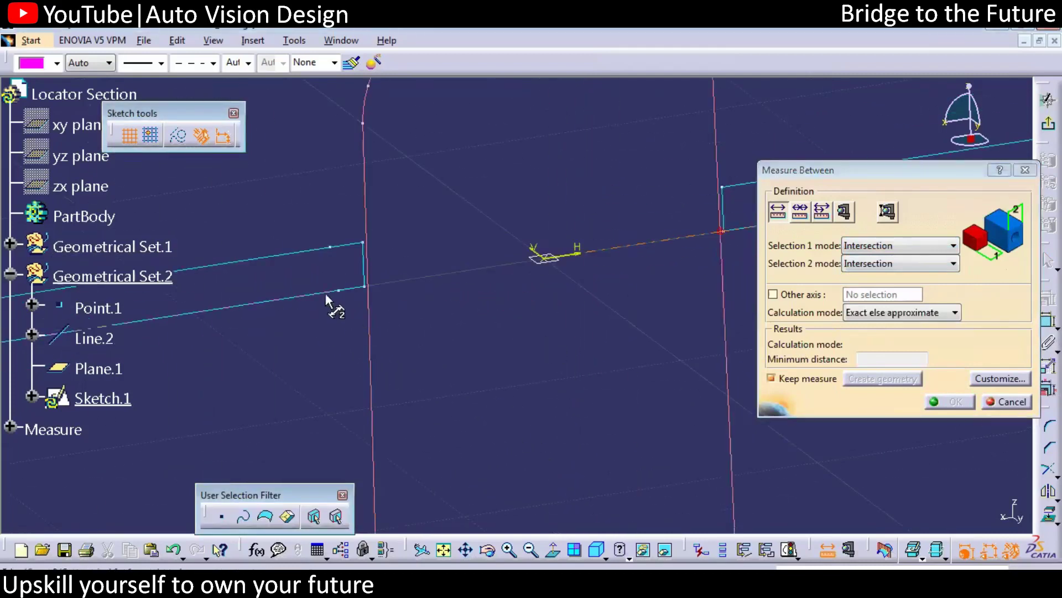
{"action": "left_click", "coordinate": [364, 195]}
{"action": "middle_click_drag", "start_coordinate": [466, 395], "coordinate": [577, 477]}
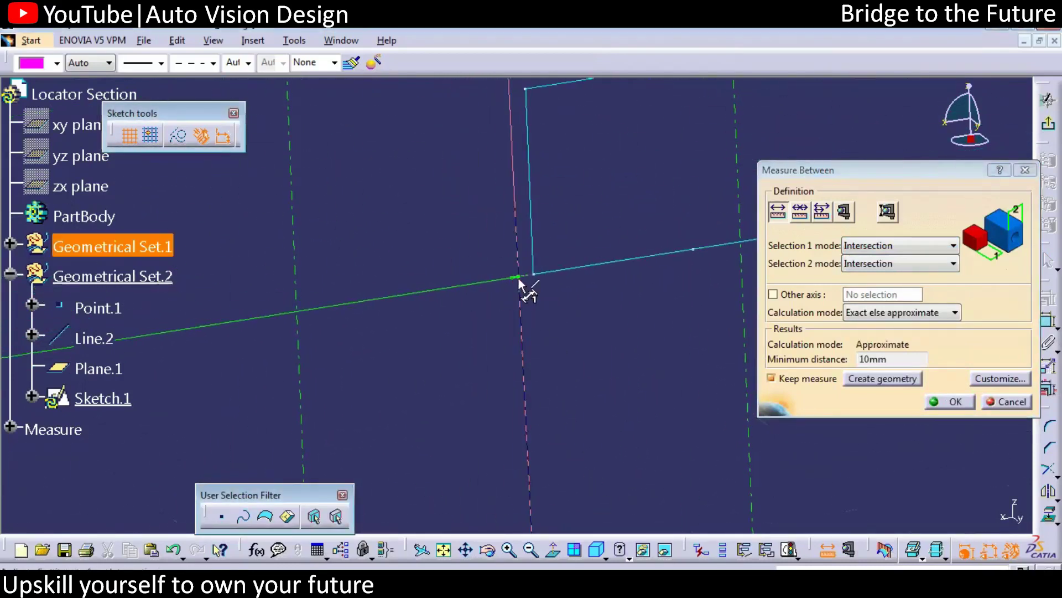
{"action": "middle_click_drag", "start_coordinate": [564, 343], "coordinate": [575, 481], "text": "ctrl"}
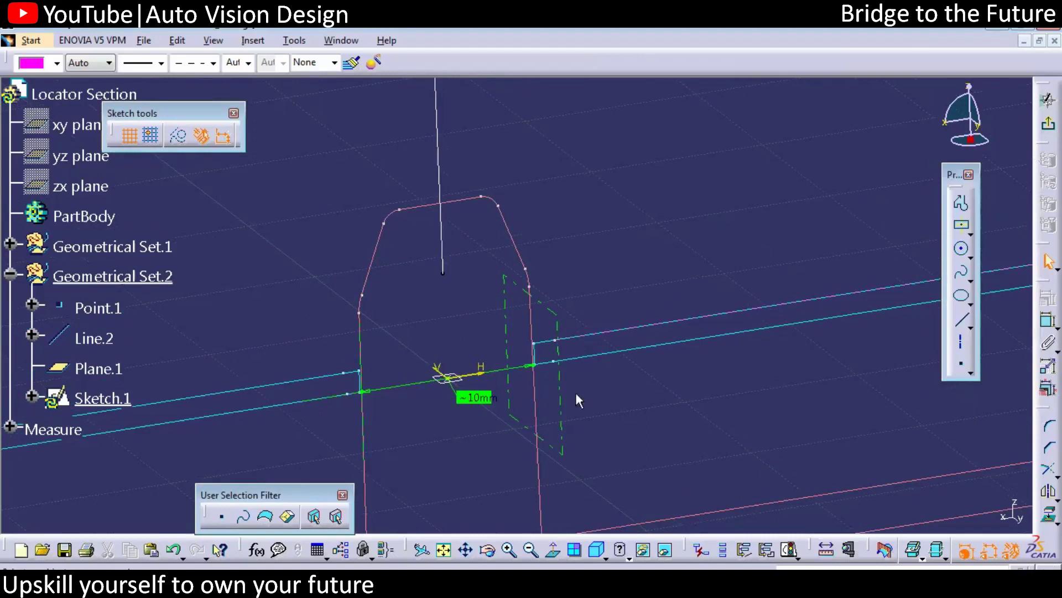
Step: Sketch a horizontal line about 8.7 mm long on the H axis, spanning the sketch origin
{"action": "left_click", "coordinate": [961, 321]}
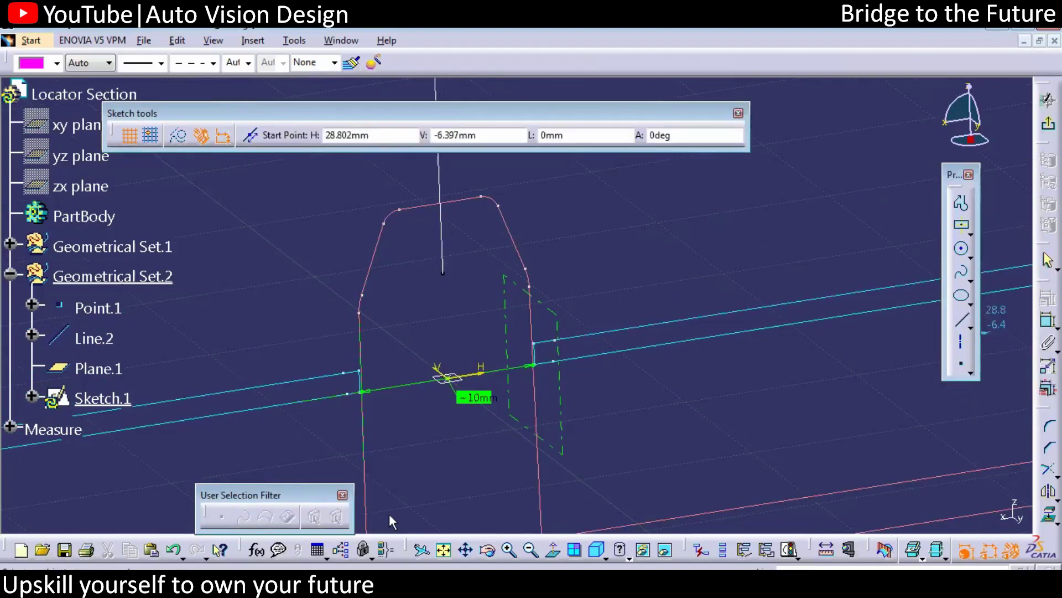
{"action": "key", "text": "Escape"}
{"action": "left_click", "coordinate": [553, 550]}
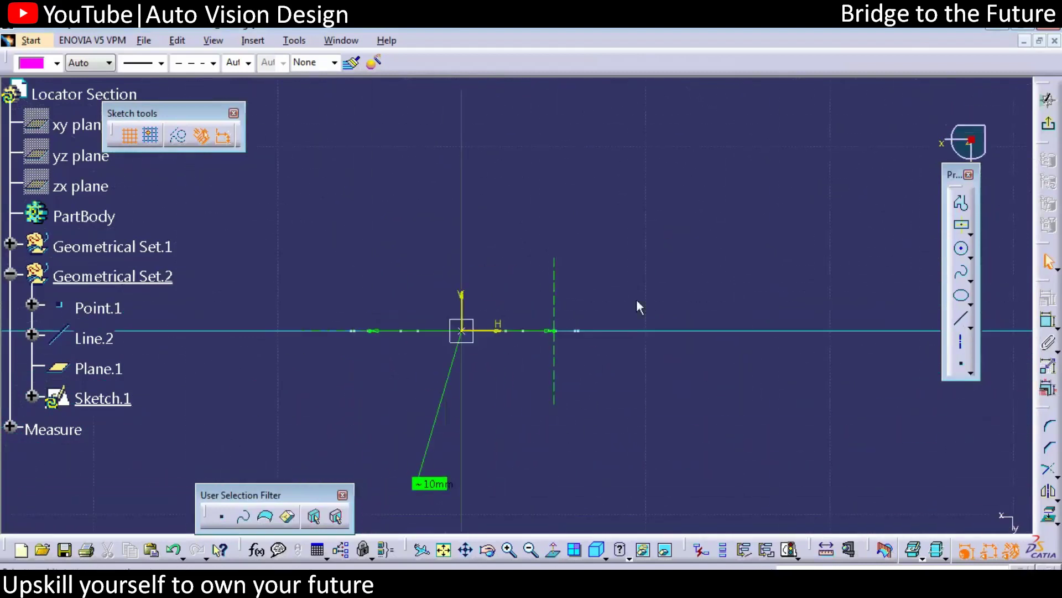
{"action": "middle_click_drag", "start_coordinate": [659, 301], "coordinate": [691, 272]}
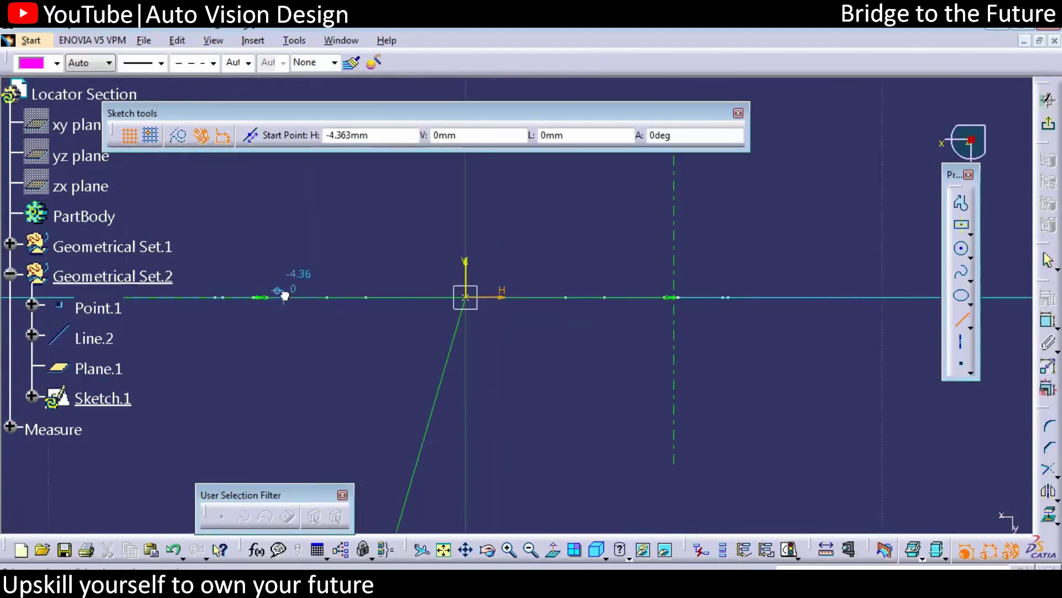
{"action": "left_click", "coordinate": [285, 297]}
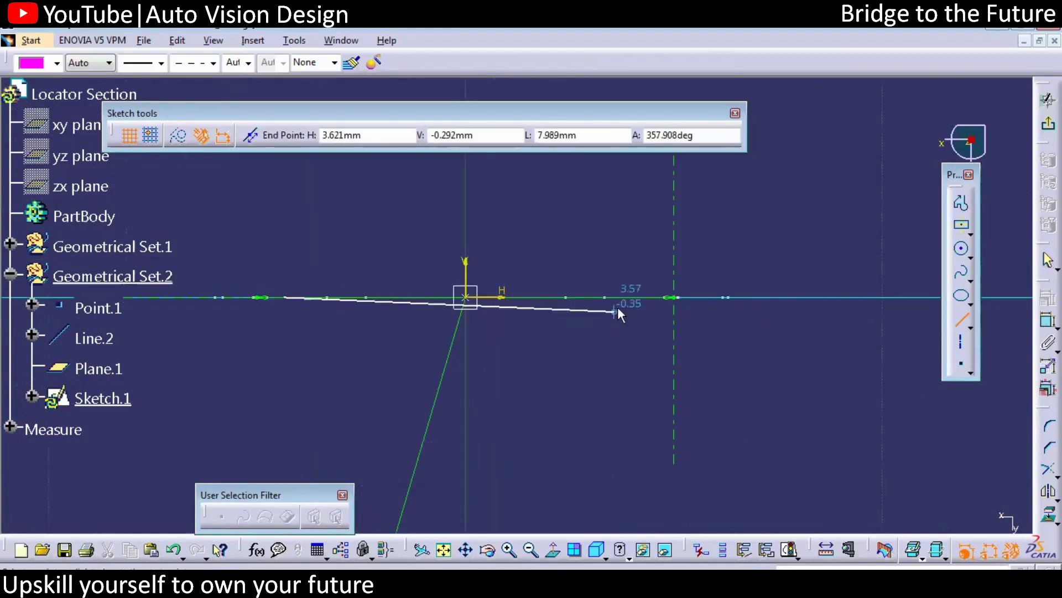
{"action": "left_click", "coordinate": [648, 299]}
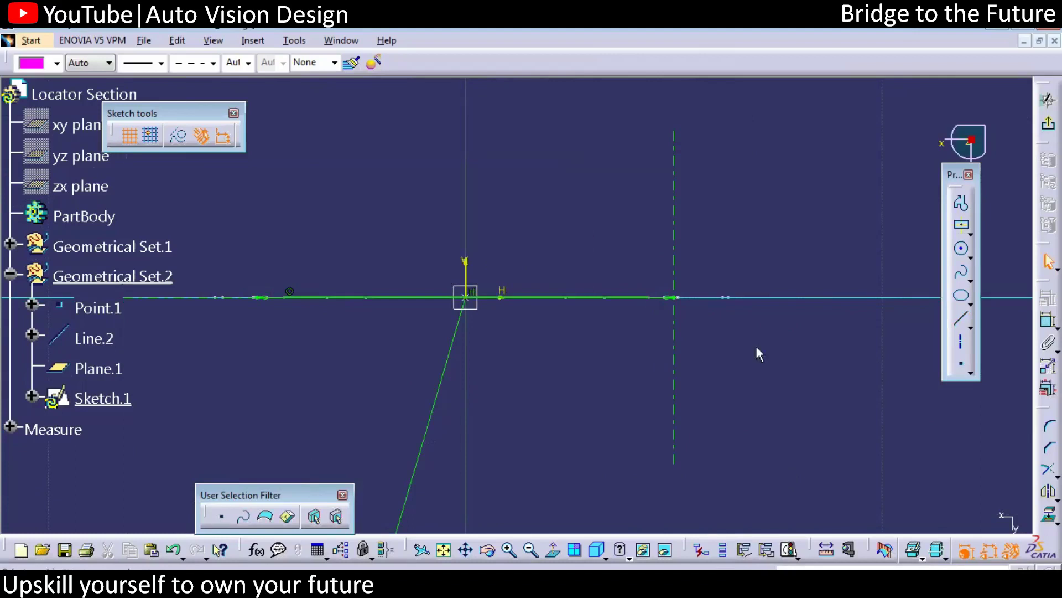
Step: Dimension the horizontal line's length and set it to 10 mm
{"action": "left_click", "coordinate": [596, 298]}
{"action": "left_click", "coordinate": [551, 191]}
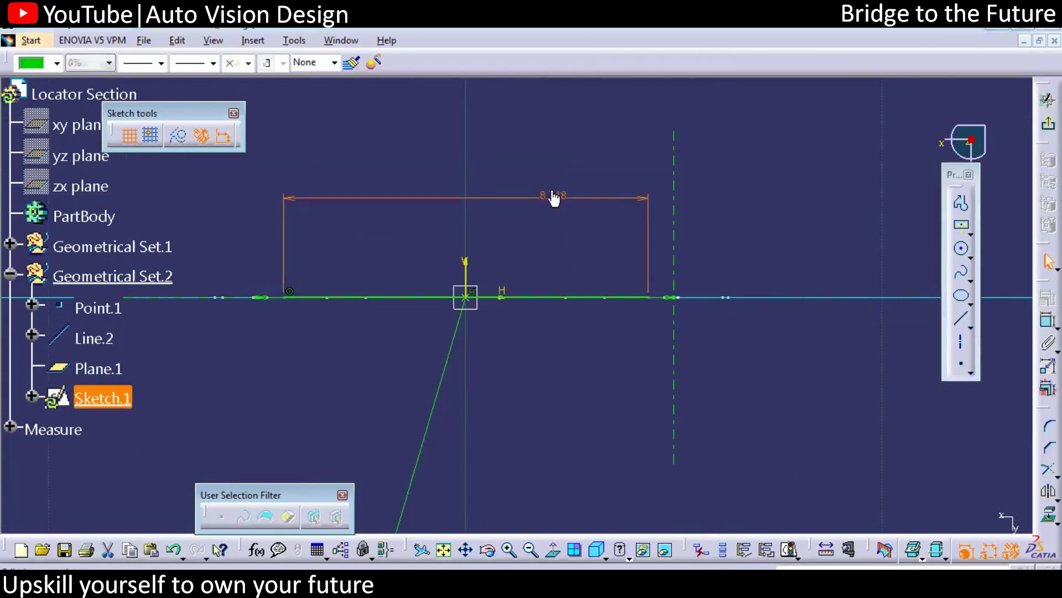
{"action": "double_click", "coordinate": [554, 196]}
{"action": "type", "text": "10mm"}
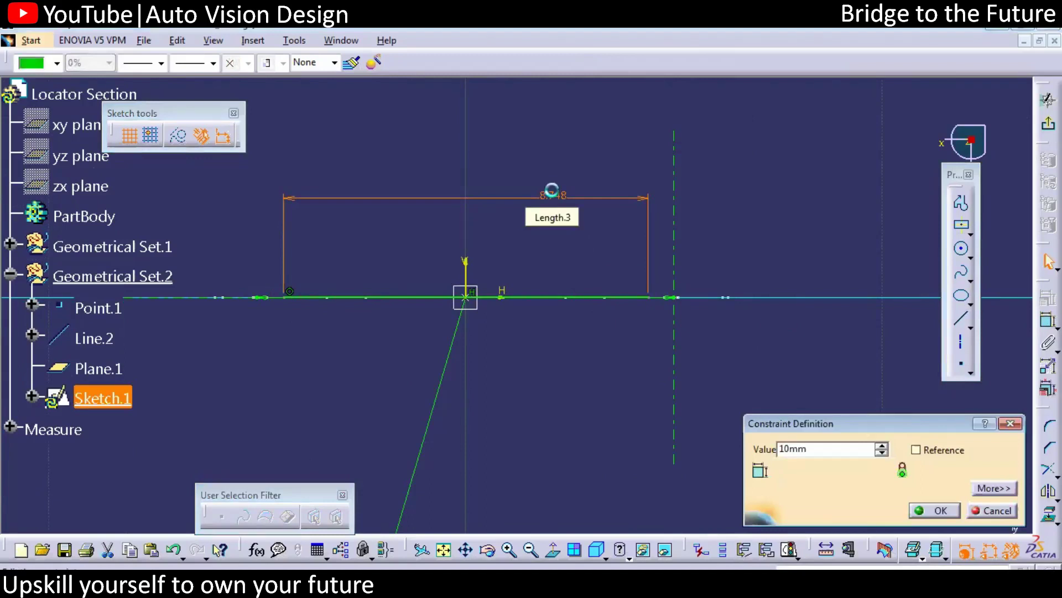
{"action": "key", "text": "Return"}
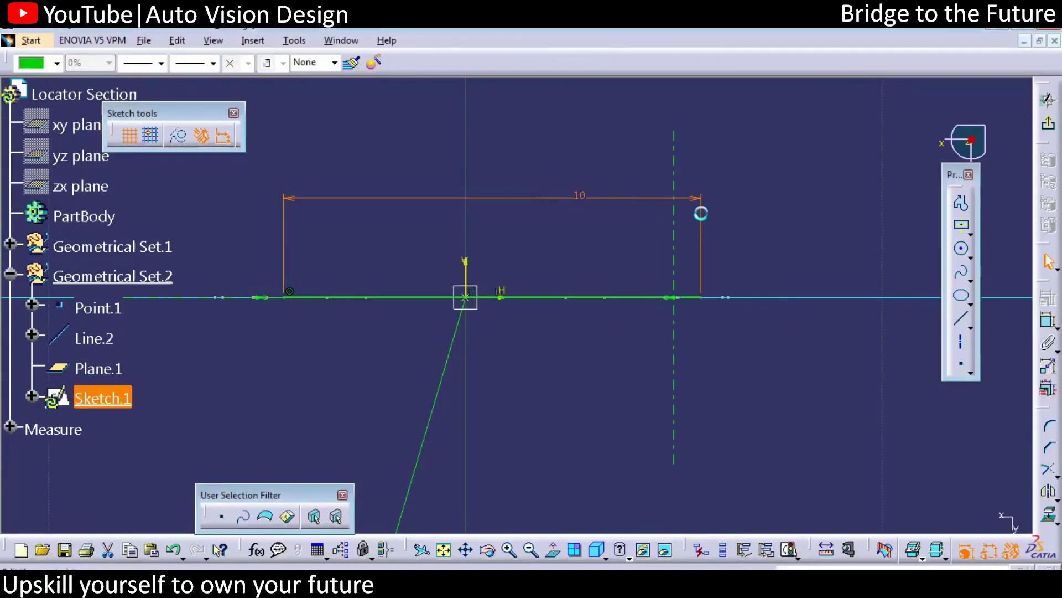
Step: Hide the background geometry around the sketch and constrain the horizontal line's endpoints to be symmetric about the V axis
{"action": "left_click", "coordinate": [896, 550]}
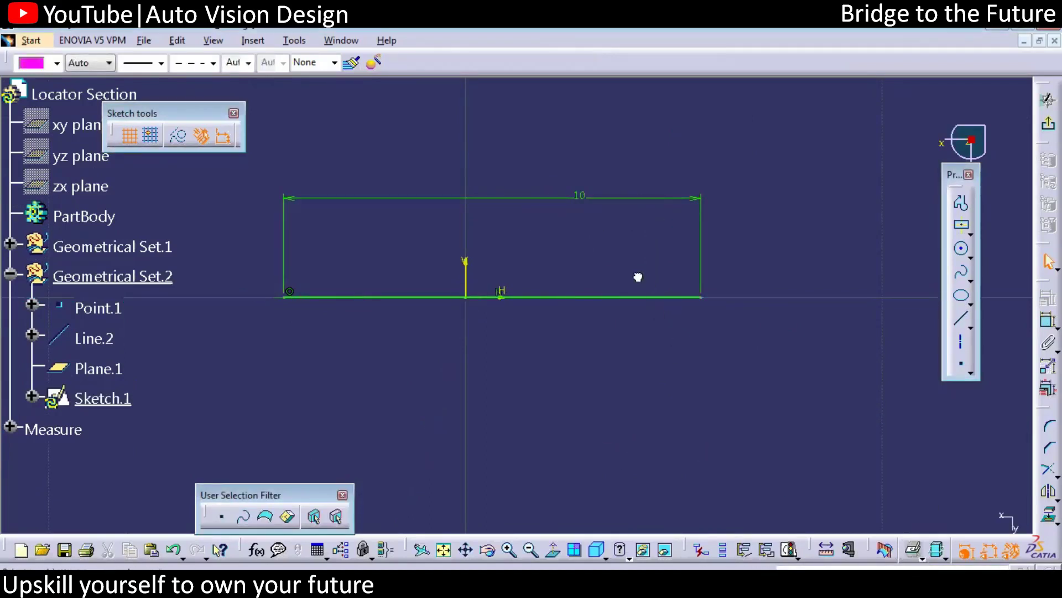
{"action": "left_click", "coordinate": [471, 264]}
{"action": "left_click", "coordinate": [1047, 299]}
{"action": "left_click", "coordinate": [882, 454]}
{"action": "left_click", "coordinate": [927, 509]}
{"action": "left_click", "coordinate": [933, 510]}
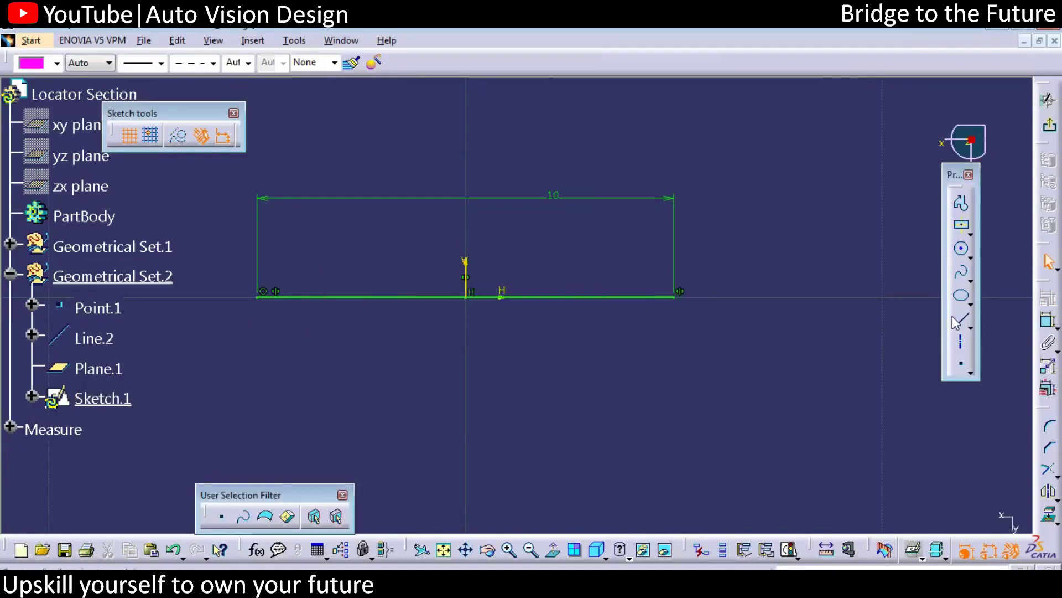
Step: Sketch a vertical line about 7.1 mm long on the V axis across the origin, with its endpoints symmetric about the H axis
{"action": "left_click", "coordinate": [465, 169]}
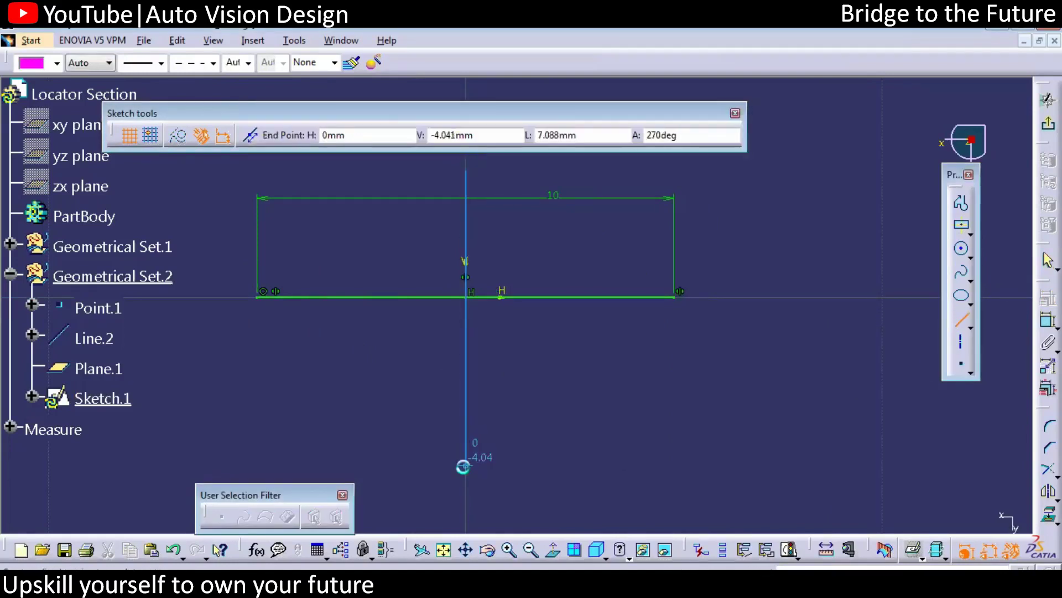
{"action": "left_click", "coordinate": [466, 464]}
{"action": "left_click", "coordinate": [466, 169]}
{"action": "left_click", "coordinate": [466, 465], "text": "ctrl"}
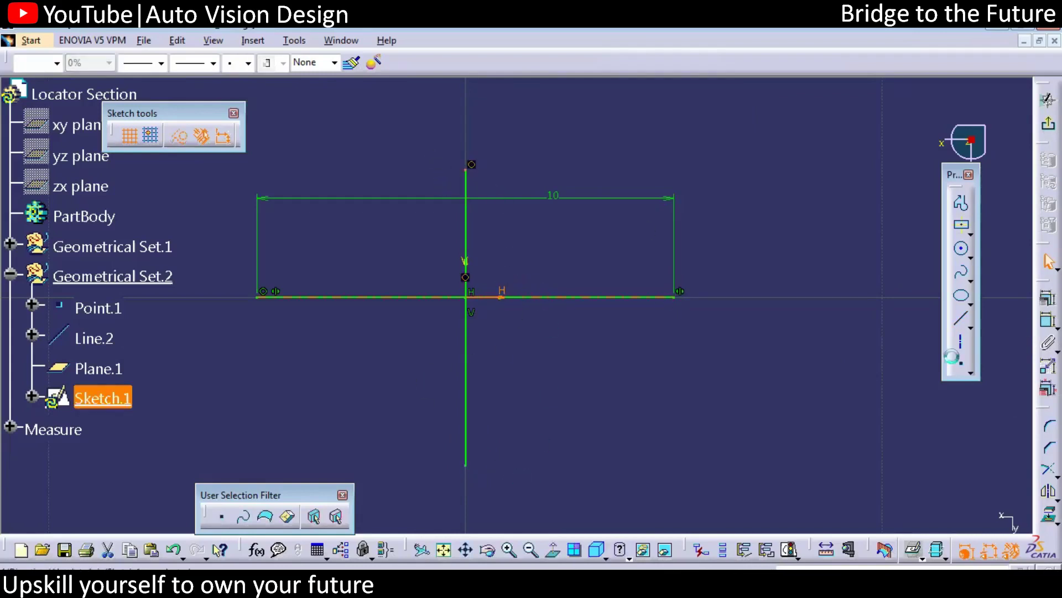
{"action": "left_click", "coordinate": [1047, 302]}
{"action": "left_click", "coordinate": [856, 449]}
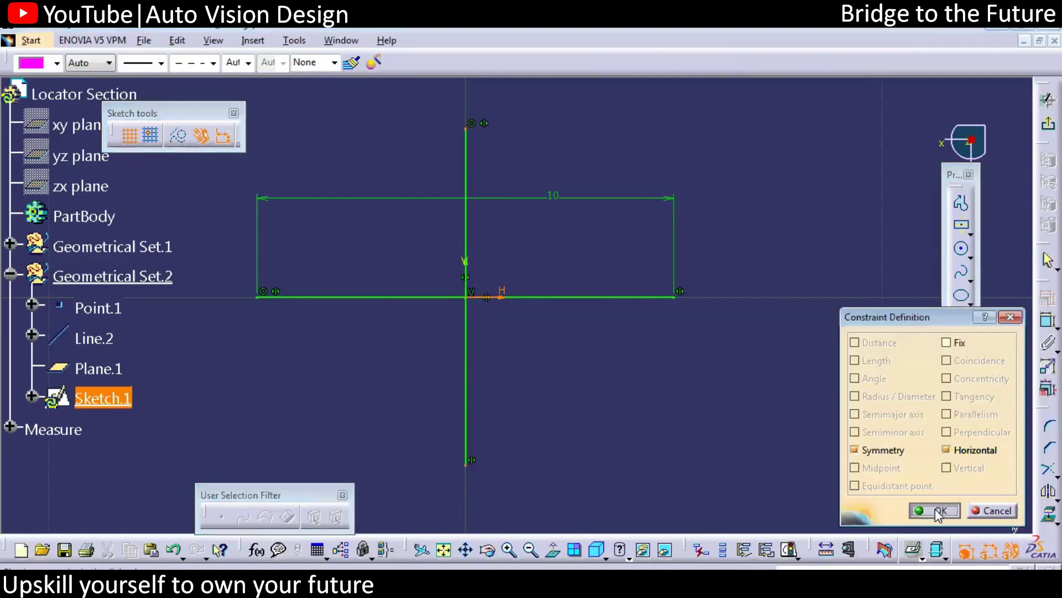
{"action": "left_click", "coordinate": [934, 512]}
Step: Dimension the vertical line's length and set it to 10 mm
{"action": "left_click", "coordinate": [467, 217]}
{"action": "left_click", "coordinate": [536, 342]}
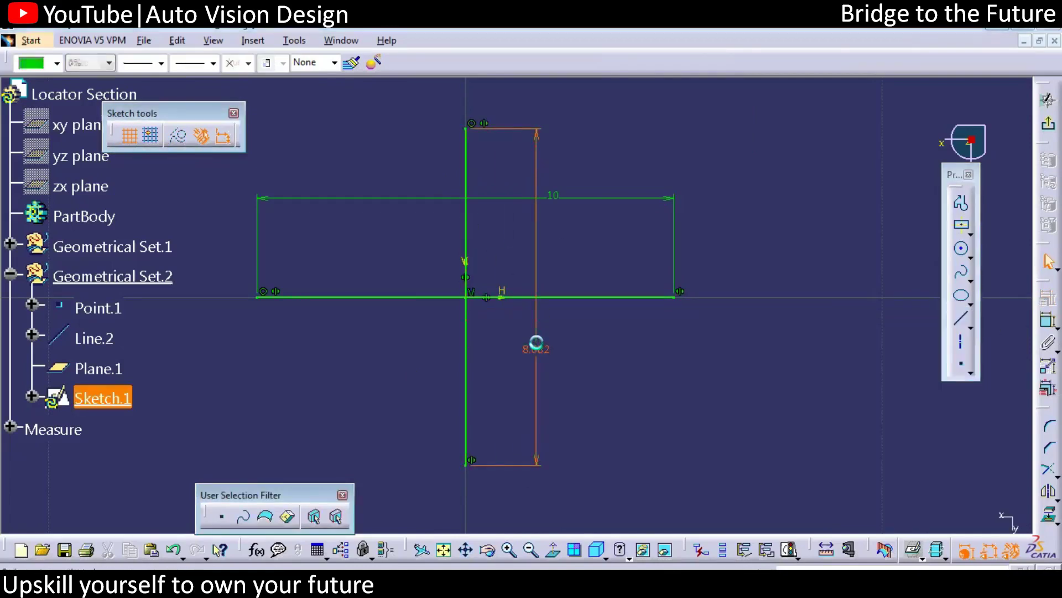
{"action": "double_click", "coordinate": [536, 349]}
{"action": "type", "text": "10mm"}
{"action": "key", "text": "Return"}
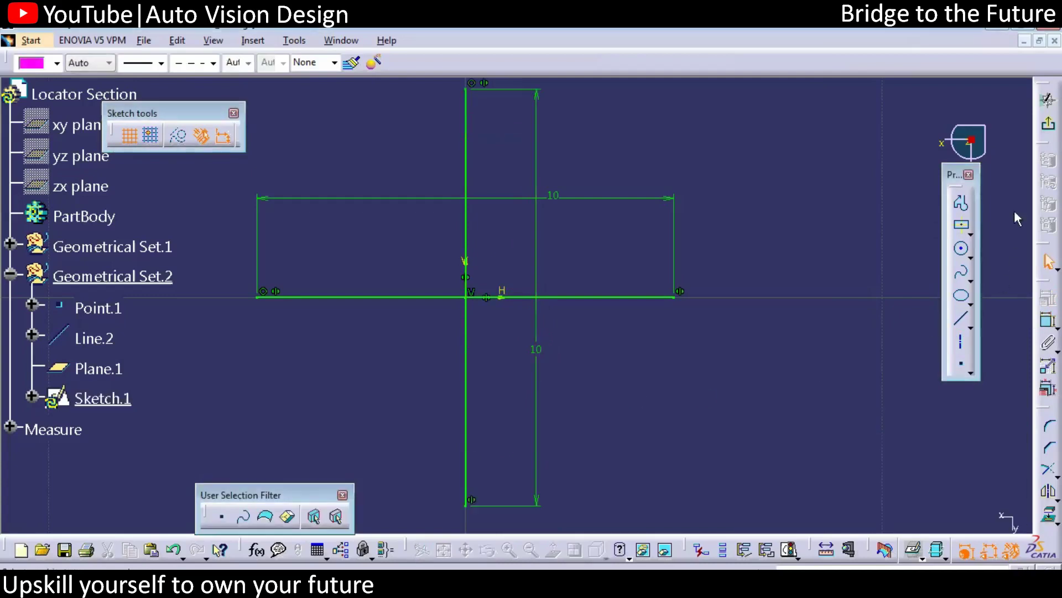
Step: Leave the sketch, insert a new body and set up a pad of the cross sketch with a 10 mm length and mirrored extent
{"action": "mouse_move", "coordinate": [598, 337]}
{"action": "middle_mouse_down"}
{"action": "mouse_move", "coordinate": [479, 323]}
{"action": "mouse_move", "coordinate": [608, 393]}
{"action": "mouse_move", "coordinate": [498, 310]}
{"action": "middle_mouse_up"}
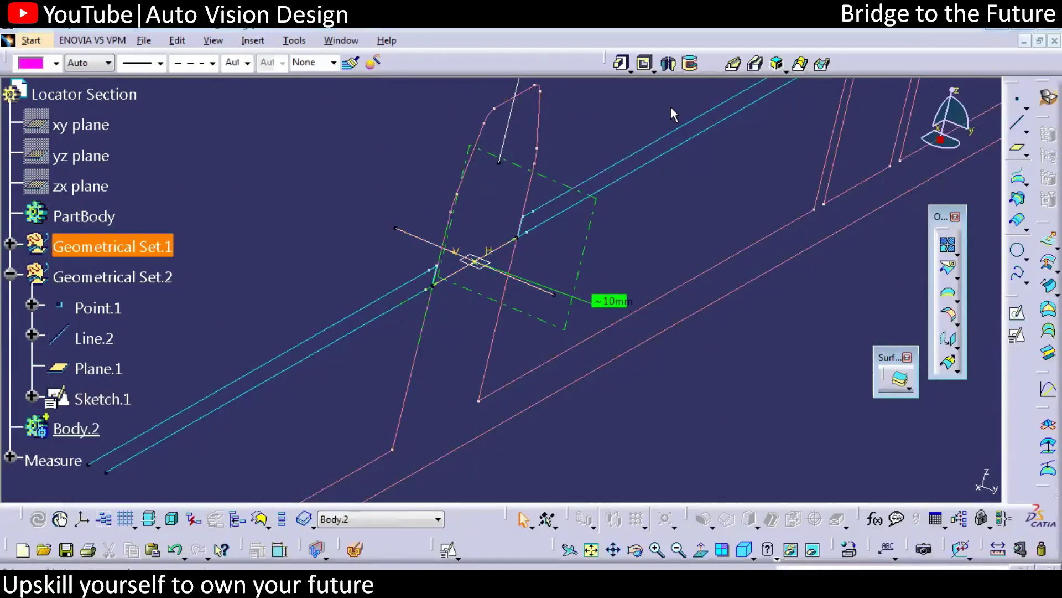
{"action": "left_click", "coordinate": [621, 63]}
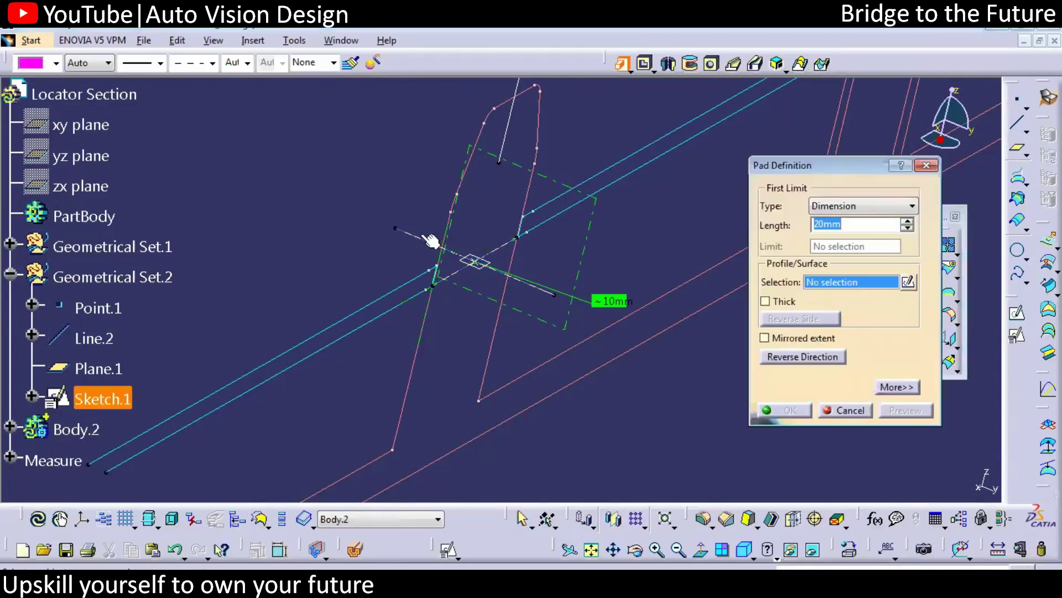
{"action": "left_click", "coordinate": [431, 306]}
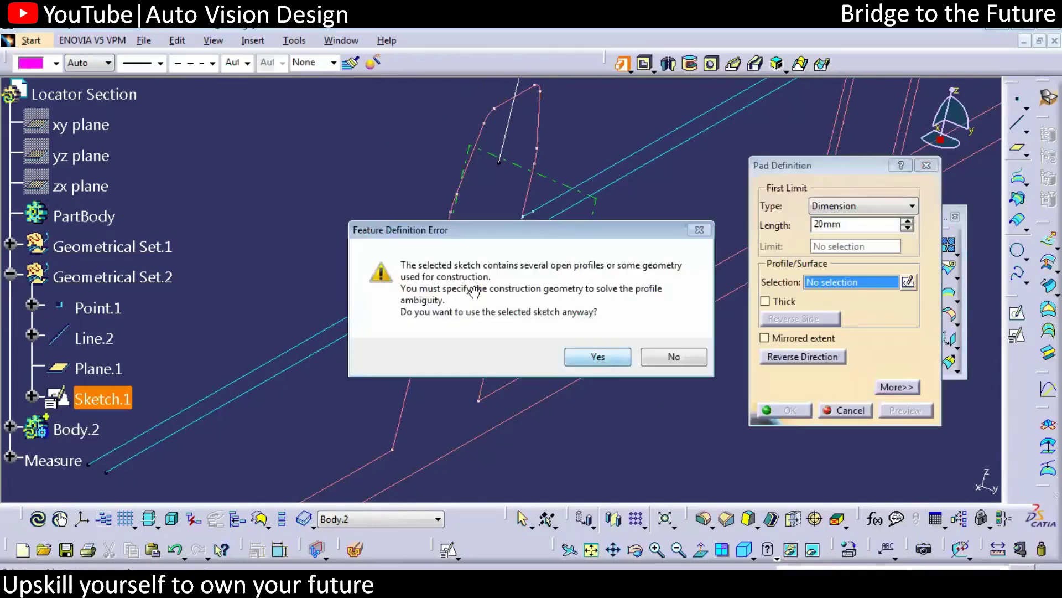
{"action": "key", "text": "Return"}
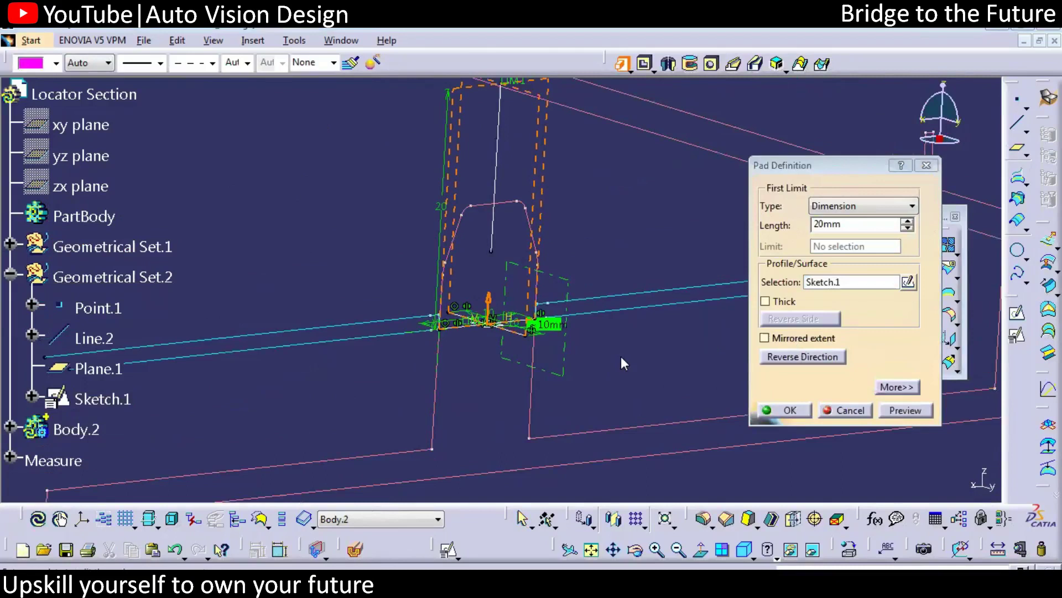
{"action": "left_click", "coordinate": [765, 338]}
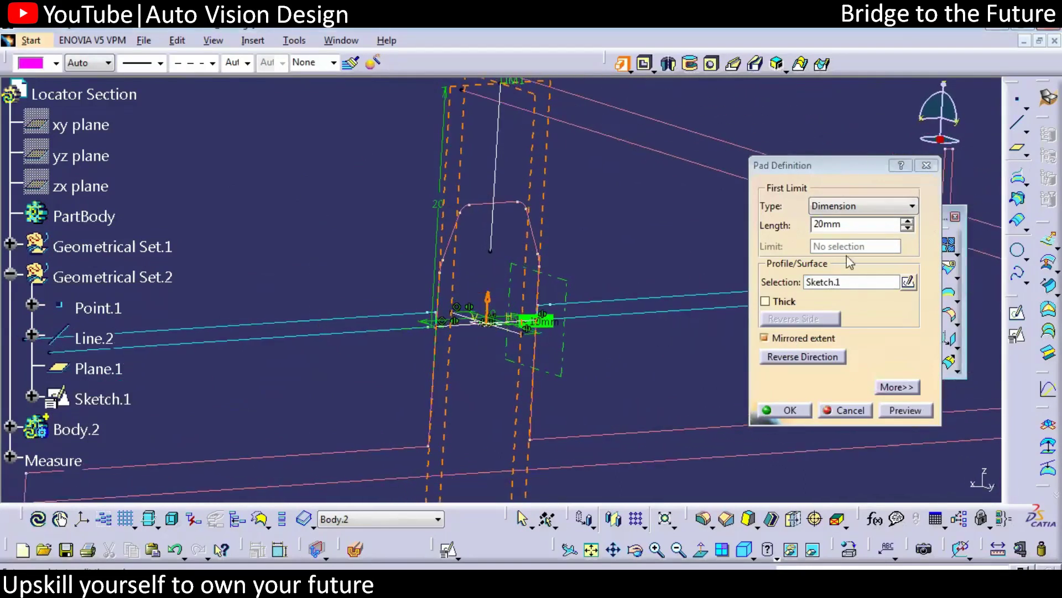
{"action": "double_click", "coordinate": [857, 227]}
{"action": "type", "text": "1"}
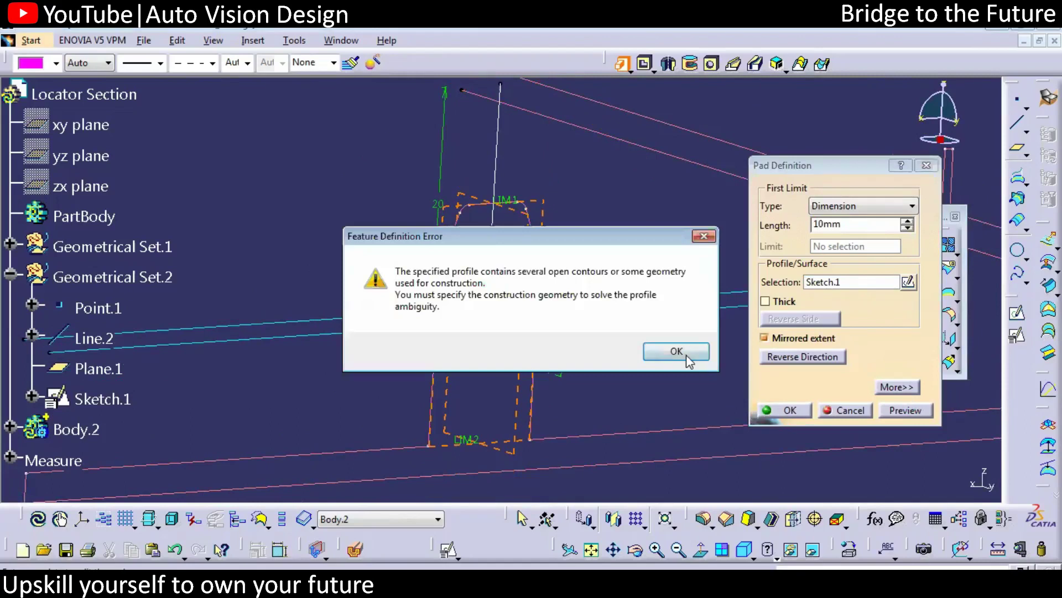
{"action": "left_click", "coordinate": [676, 352]}
{"action": "middle_click_drag", "start_coordinate": [524, 355], "coordinate": [545, 352]}
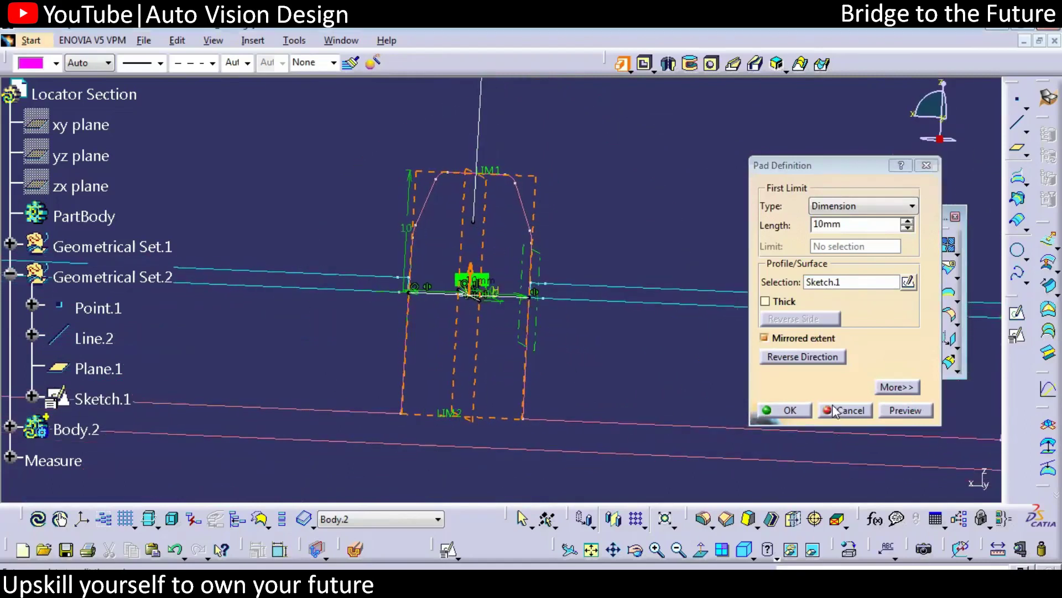
{"action": "left_click", "coordinate": [798, 409]}
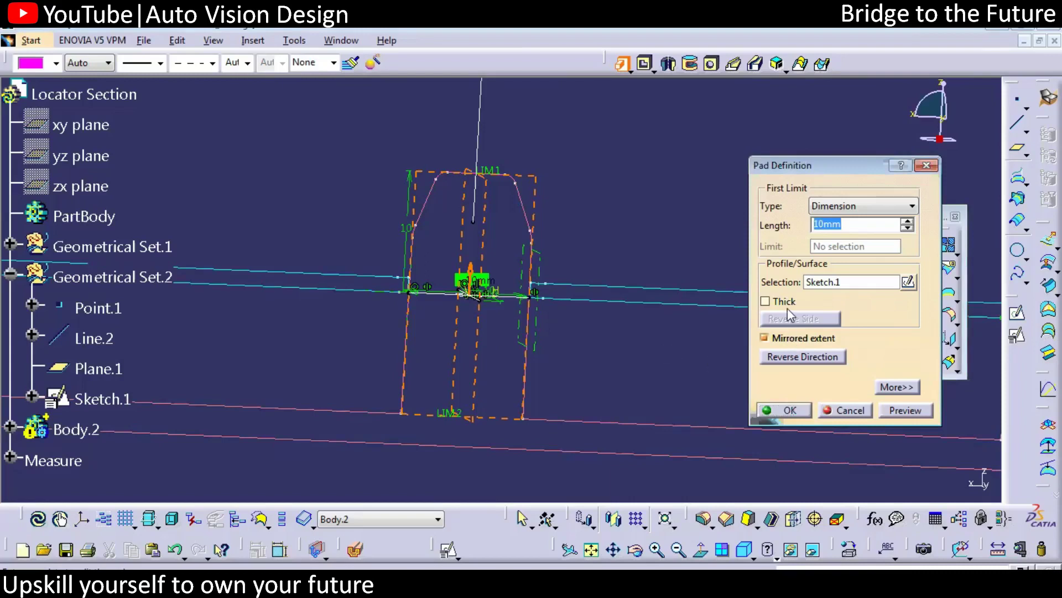
Step: Make the pad a thick one with 1 mm thickness and Neutral Fiber, and create it
{"action": "left_click", "coordinate": [767, 301]}
{"action": "left_click", "coordinate": [897, 386]}
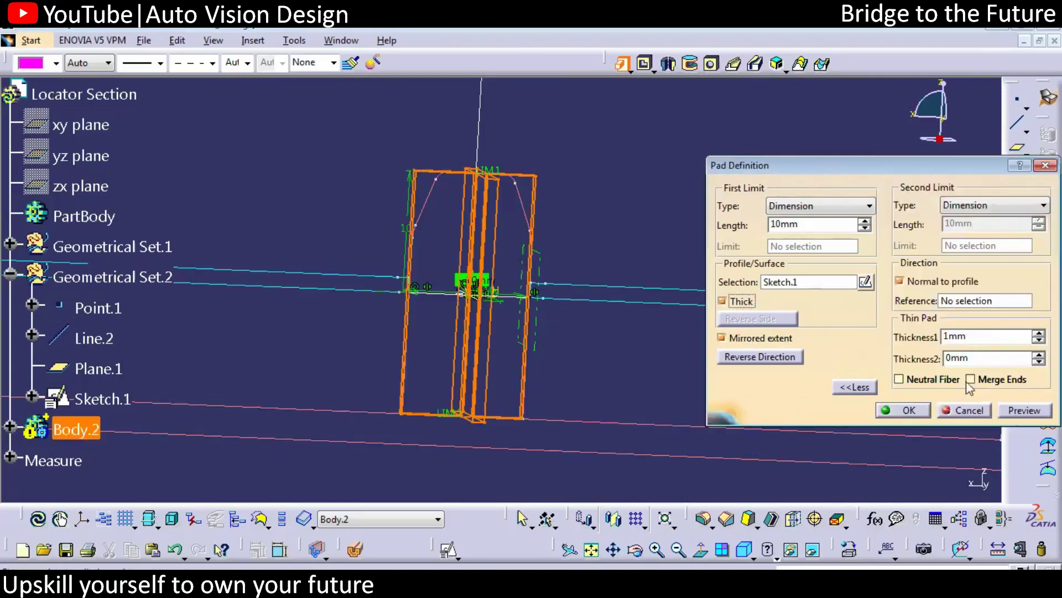
{"action": "left_click", "coordinate": [929, 383]}
{"action": "left_click", "coordinate": [1010, 409]}
{"action": "left_click", "coordinate": [905, 411]}
Step: Start a draft on the cross-shaped body and select all eight broad rib faces as the faces to draft
{"action": "mouse_move", "coordinate": [523, 350]}
{"action": "middle_mouse_down"}
{"action": "mouse_move", "coordinate": [450, 360]}
{"action": "mouse_move", "coordinate": [513, 344]}
{"action": "mouse_move", "coordinate": [633, 351]}
{"action": "mouse_move", "coordinate": [558, 389]}
{"action": "mouse_move", "coordinate": [576, 421]}
{"action": "mouse_move", "coordinate": [520, 399]}
{"action": "mouse_move", "coordinate": [490, 416]}
{"action": "mouse_move", "coordinate": [508, 458]}
{"action": "mouse_move", "coordinate": [553, 372]}
{"action": "mouse_move", "coordinate": [493, 309]}
{"action": "mouse_move", "coordinate": [522, 334]}
{"action": "mouse_move", "coordinate": [498, 360]}
{"action": "middle_mouse_up"}
{"action": "left_click", "coordinate": [75, 430]}
{"action": "right_click", "coordinate": [75, 430]}
{"action": "left_click", "coordinate": [132, 223]}
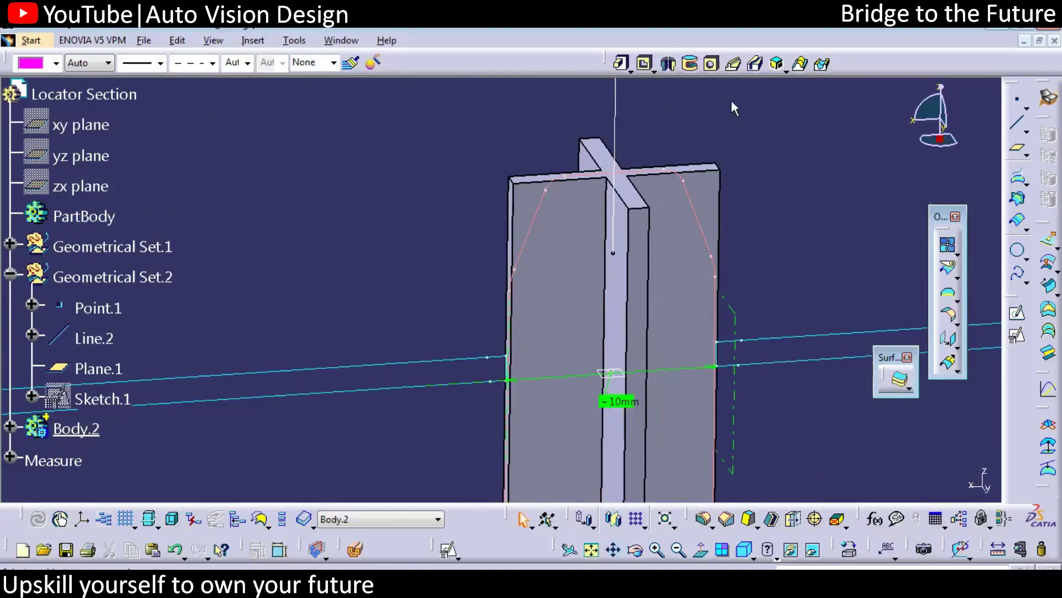
{"action": "left_click", "coordinate": [748, 519]}
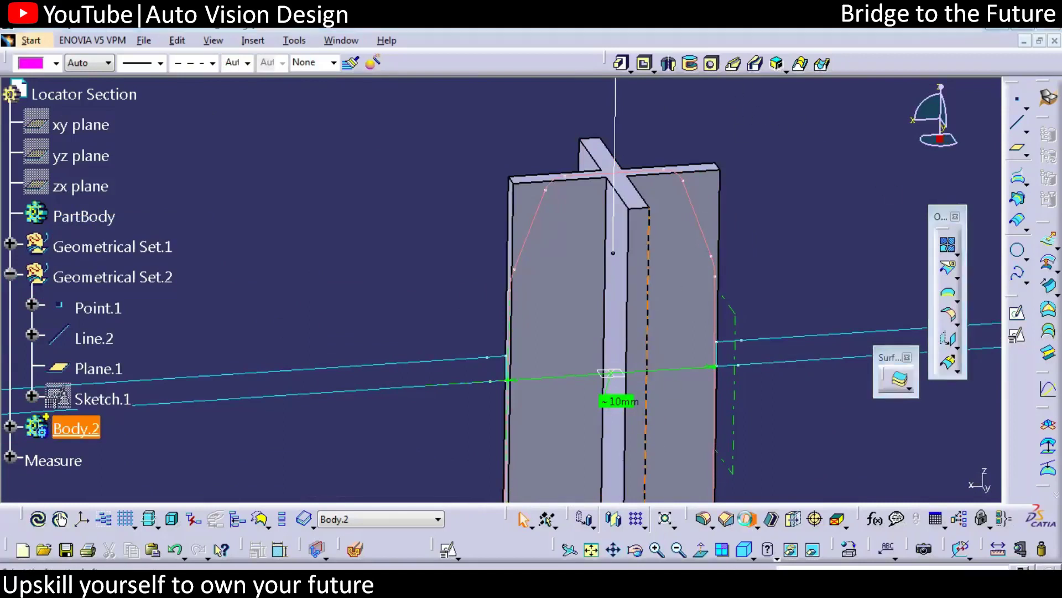
{"action": "left_click", "coordinate": [566, 286]}
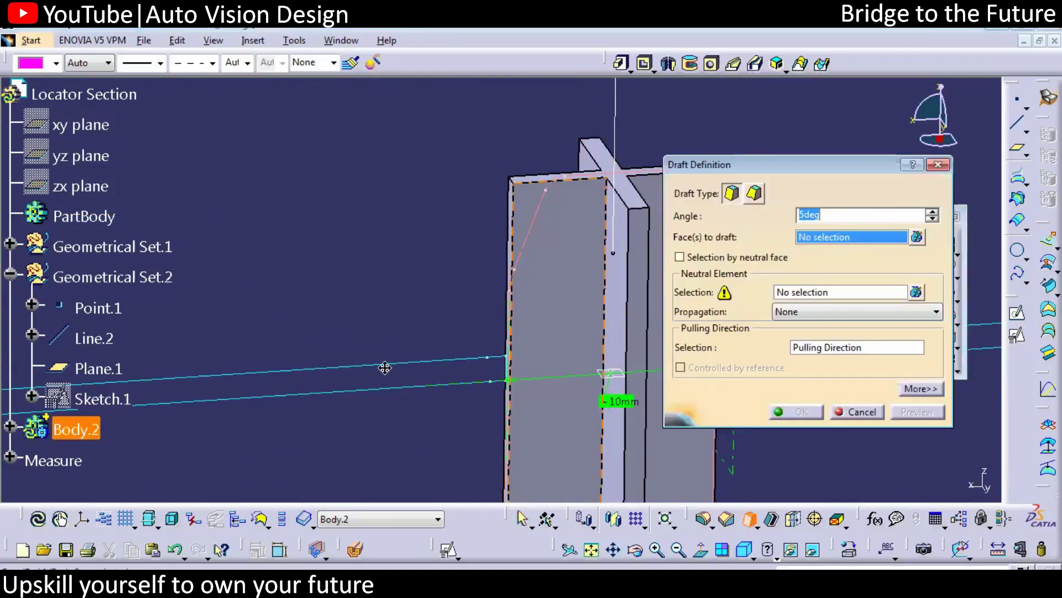
{"action": "middle_click_drag", "start_coordinate": [384, 368], "coordinate": [557, 294]}
{"action": "middle_click_drag", "start_coordinate": [510, 360], "coordinate": [596, 302]}
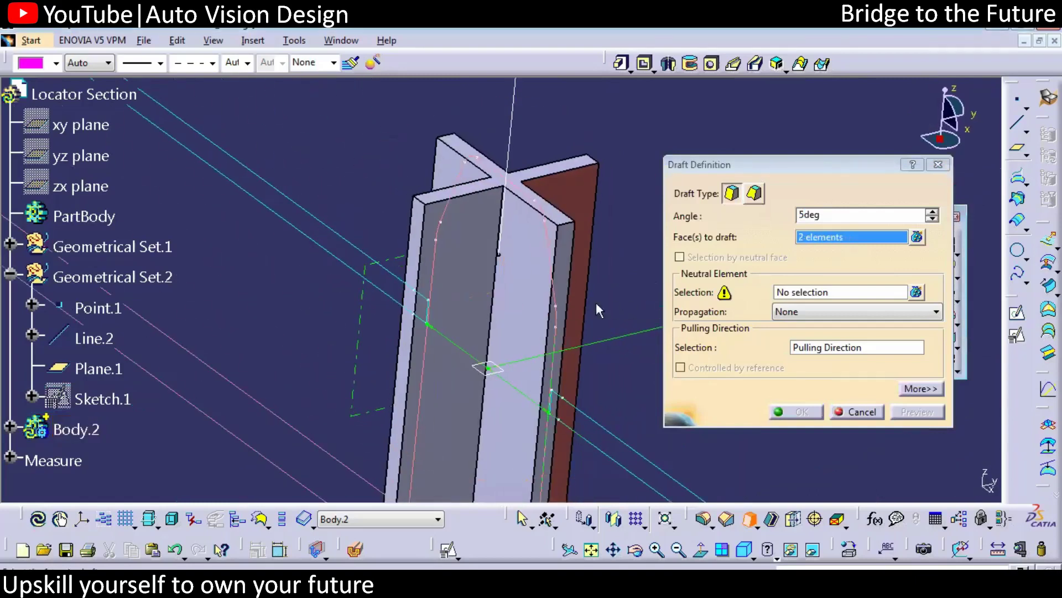
{"action": "left_click", "coordinate": [530, 287]}
{"action": "left_click", "coordinate": [486, 284]}
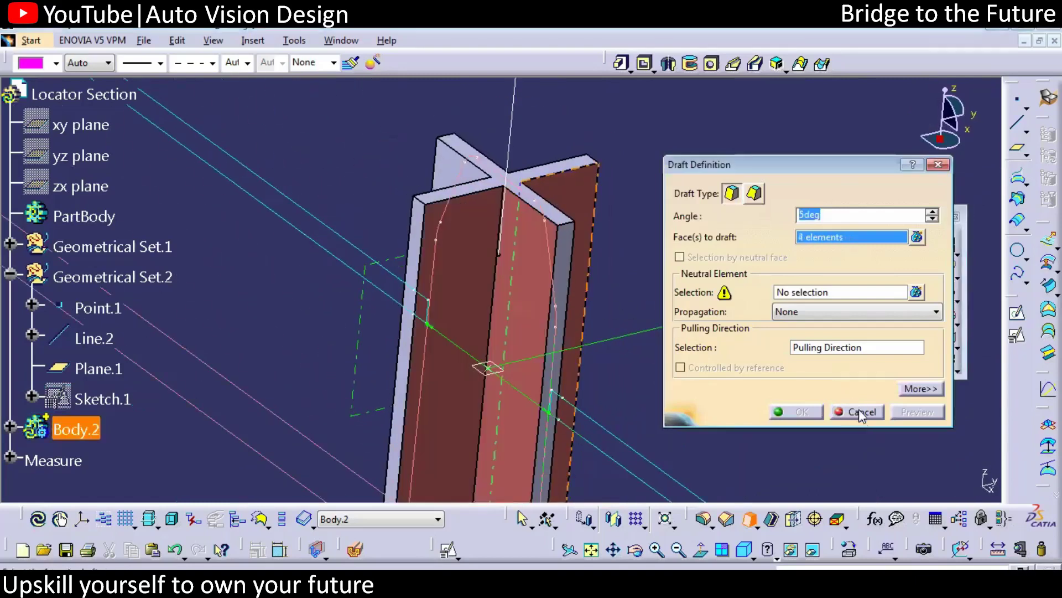
{"action": "middle_click_drag", "start_coordinate": [449, 326], "coordinate": [488, 311]}
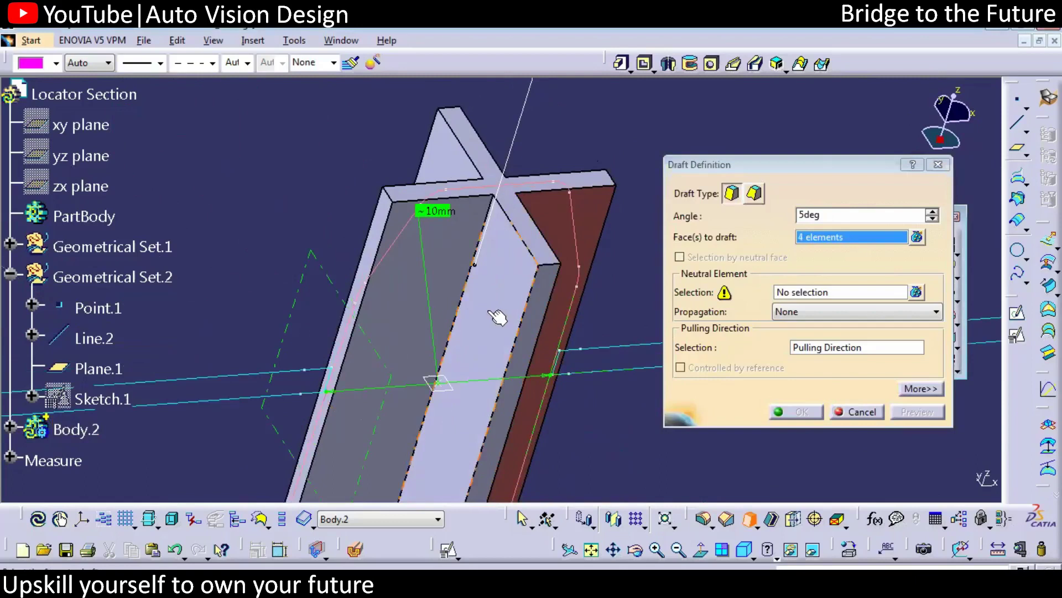
{"action": "middle_click_drag", "start_coordinate": [471, 383], "coordinate": [530, 284]}
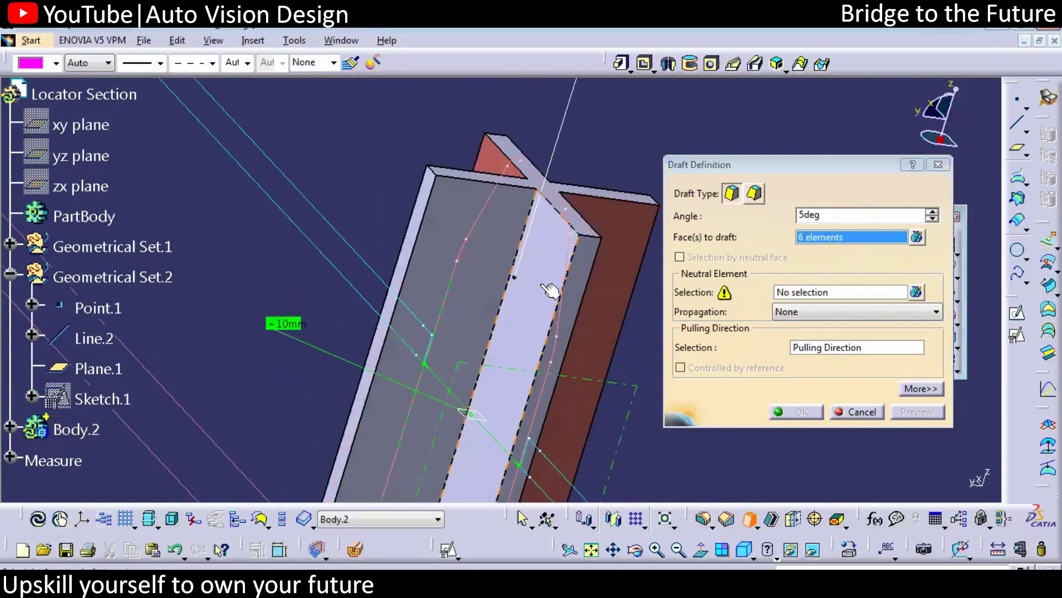
{"action": "left_click", "coordinate": [530, 284]}
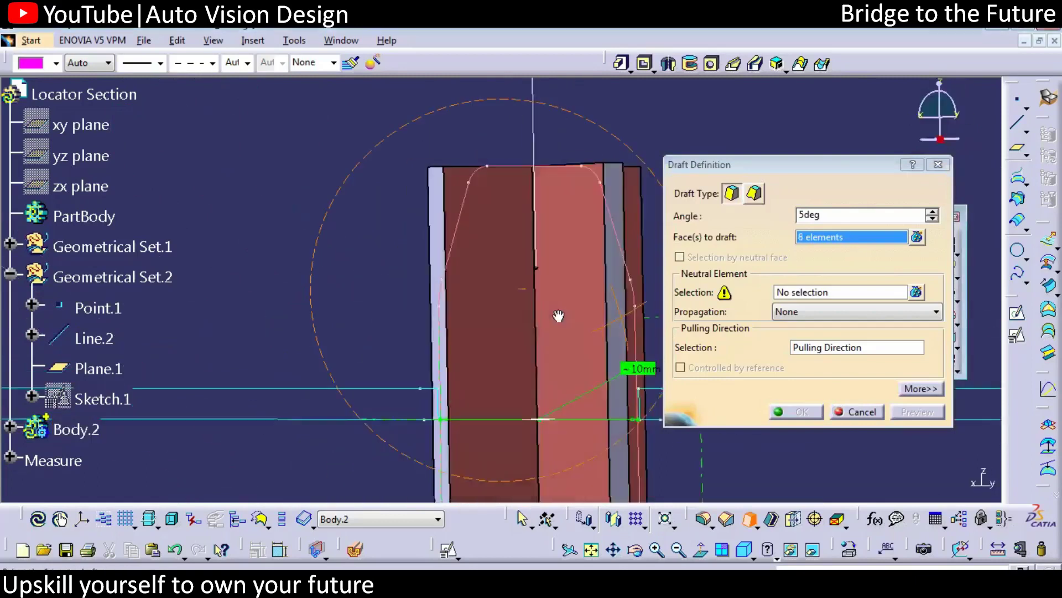
{"action": "middle_click_drag", "start_coordinate": [557, 318], "coordinate": [460, 302]}
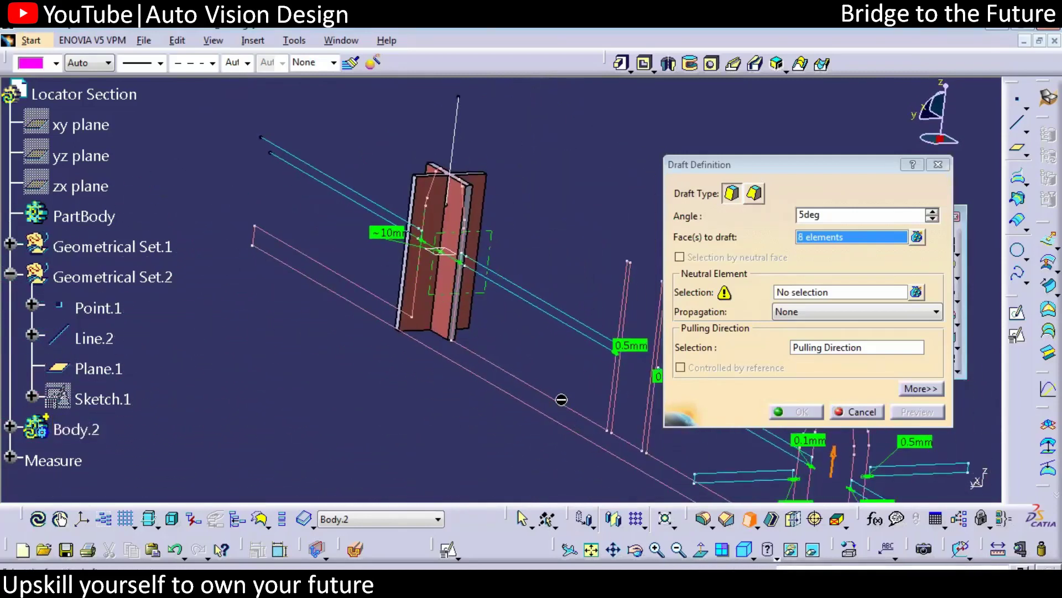
Step: Measure between the two parallel base lines below the pin using Any geometry and Edge only, keep the measurement and move its label clear
{"action": "left_click", "coordinate": [998, 550]}
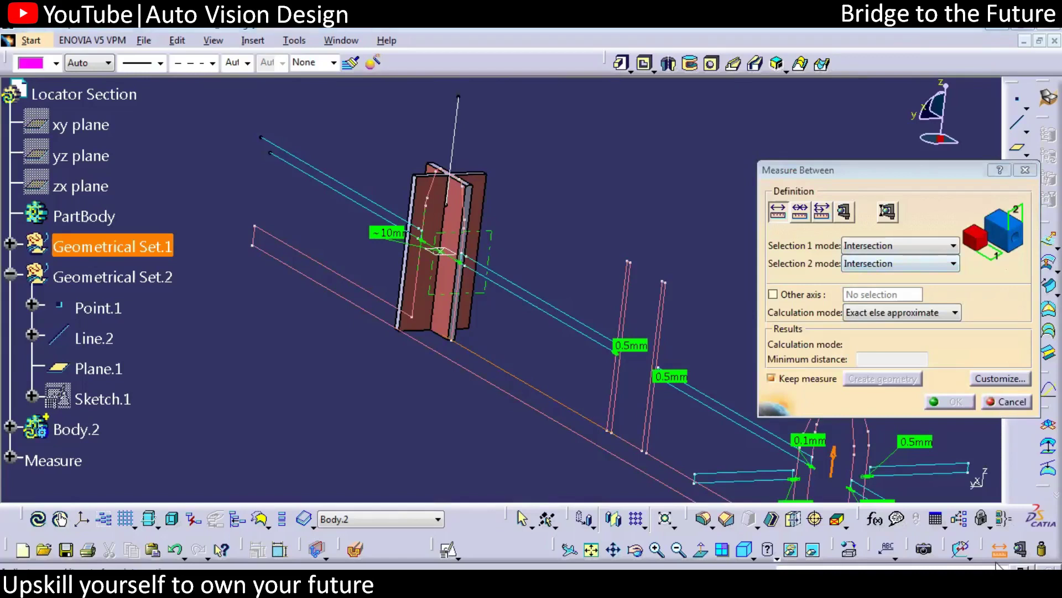
{"action": "left_click", "coordinate": [1006, 401]}
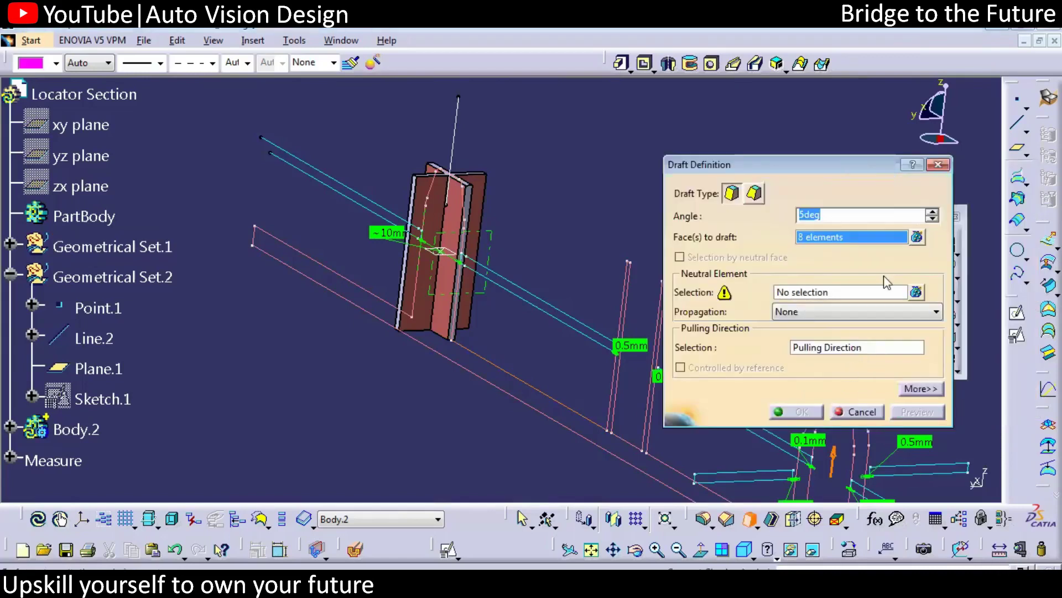
{"action": "left_click", "coordinate": [885, 246]}
{"action": "left_click", "coordinate": [875, 262]}
{"action": "left_click", "coordinate": [870, 264]}
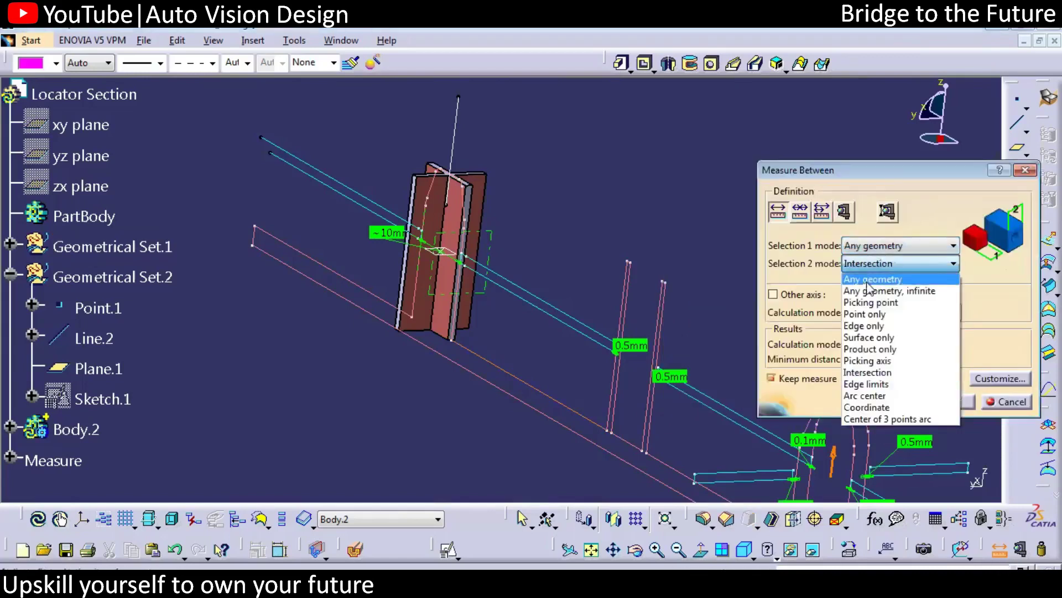
{"action": "left_click", "coordinate": [863, 326]}
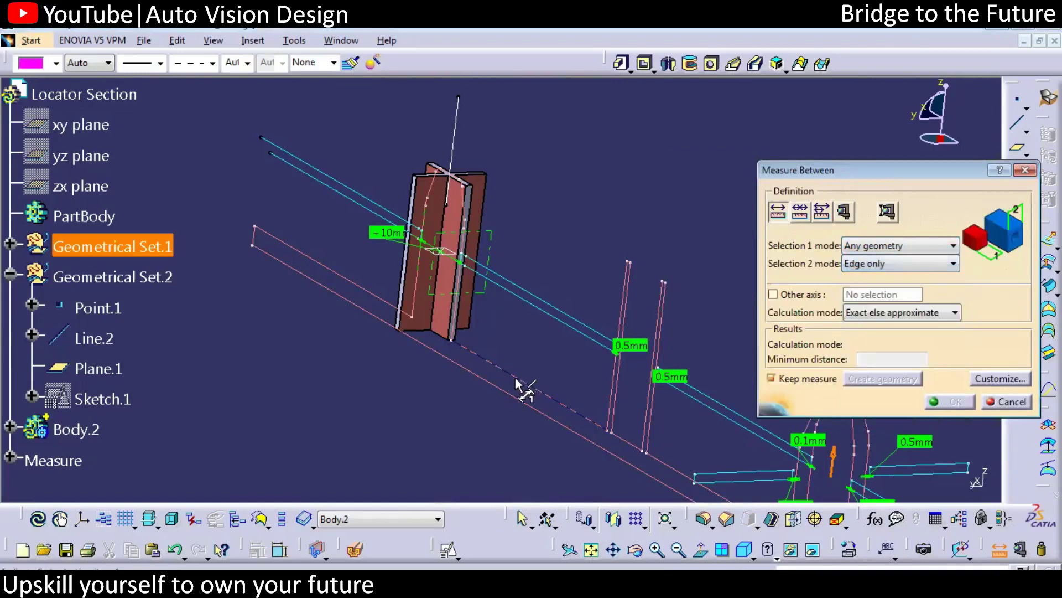
{"action": "left_click", "coordinate": [496, 369]}
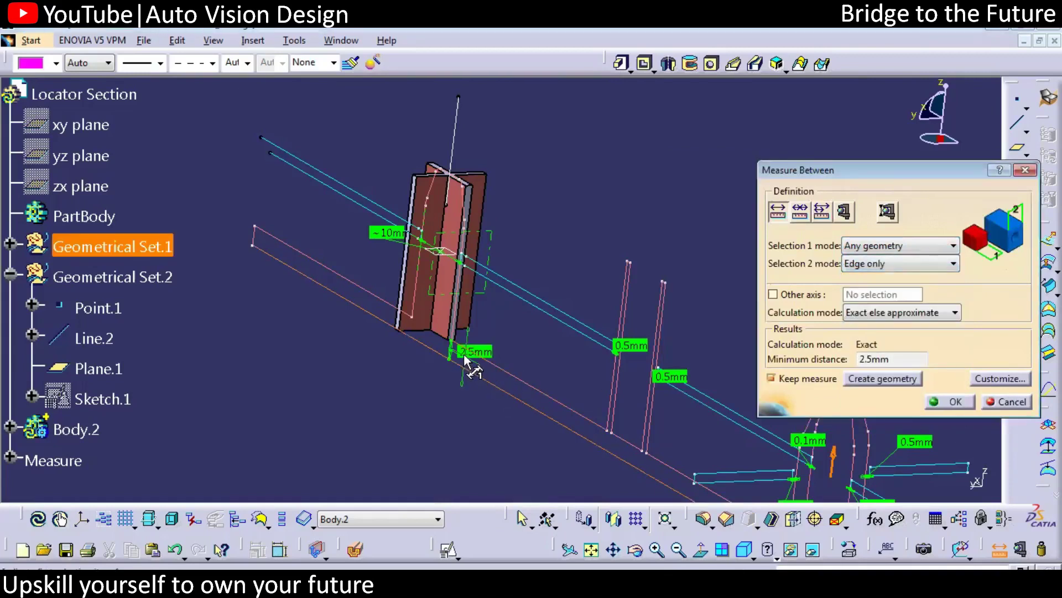
{"action": "left_click_drag", "start_coordinate": [464, 355], "coordinate": [421, 410]}
{"action": "middle_click_drag", "start_coordinate": [493, 403], "coordinate": [512, 363], "text": "ctrl"}
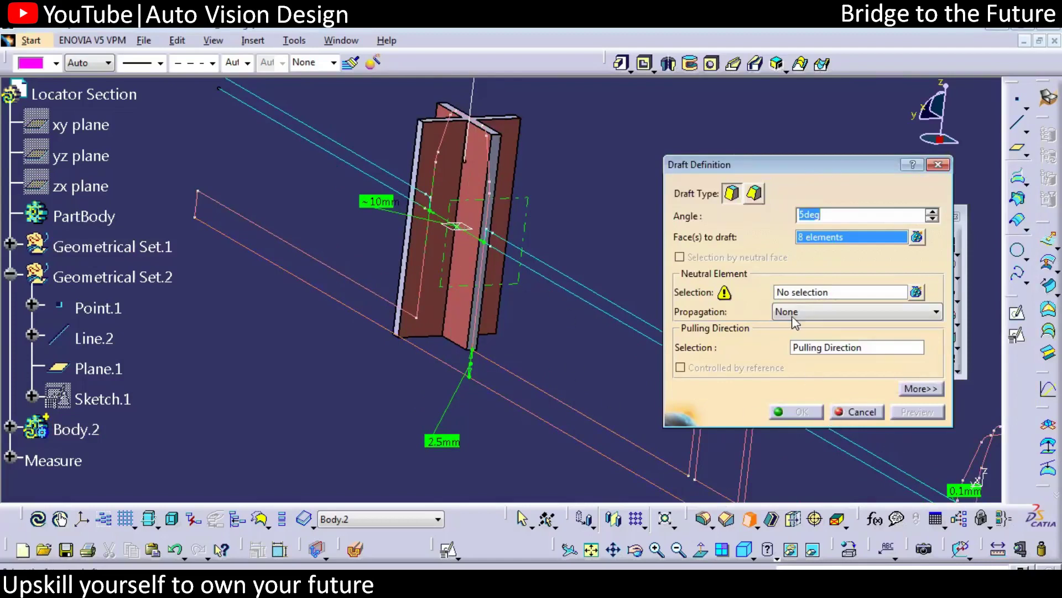
Step: Draft the rib faces by 0.5 deg with Plane.1 as the neutral element and Line.2 as the pulling direction
{"action": "left_click", "coordinate": [799, 215]}
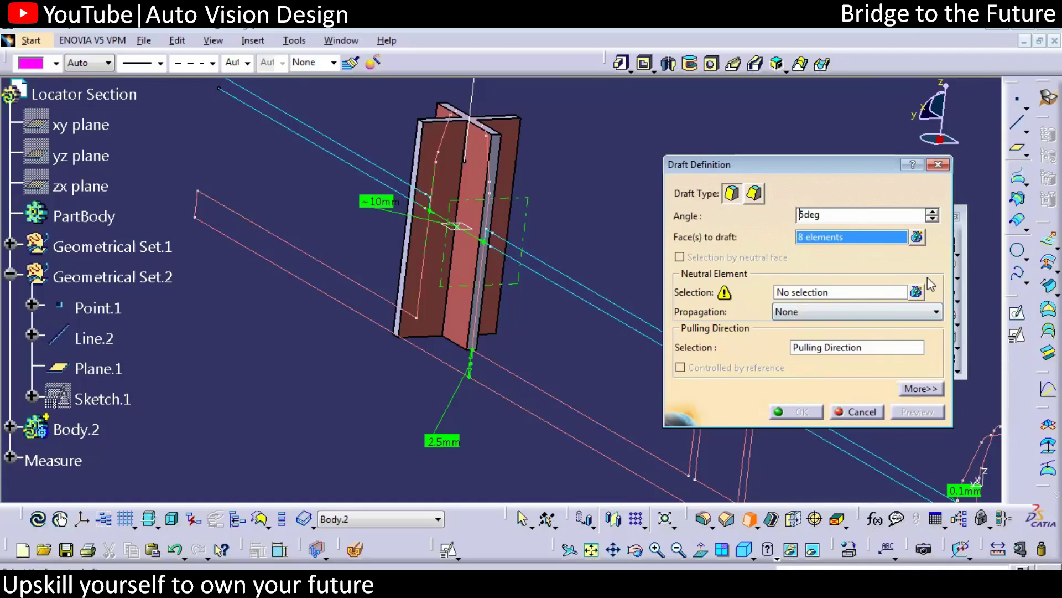
{"action": "type", "text": "."}
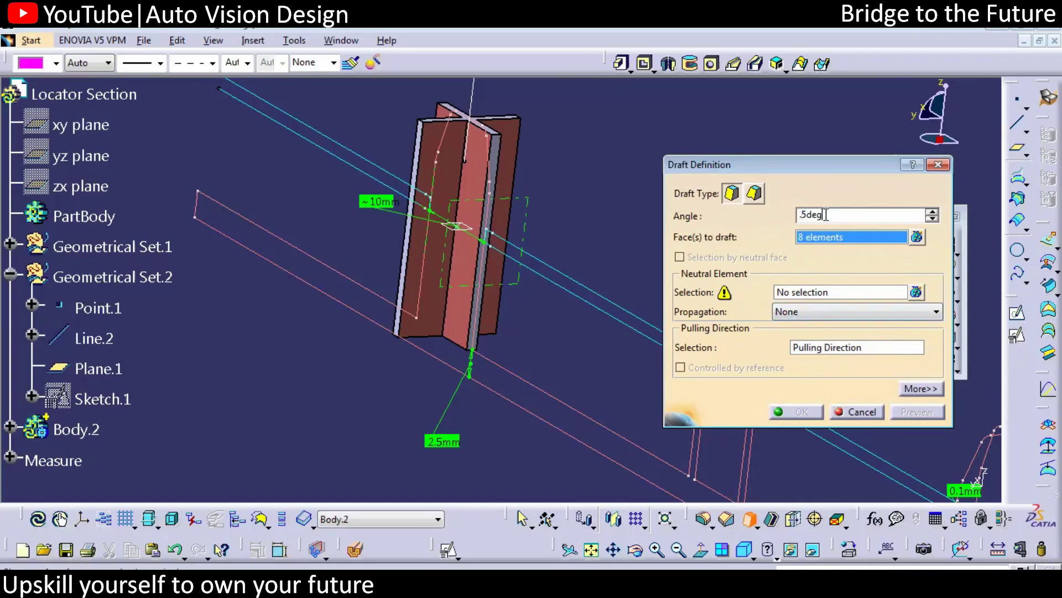
{"action": "left_click", "coordinate": [843, 299]}
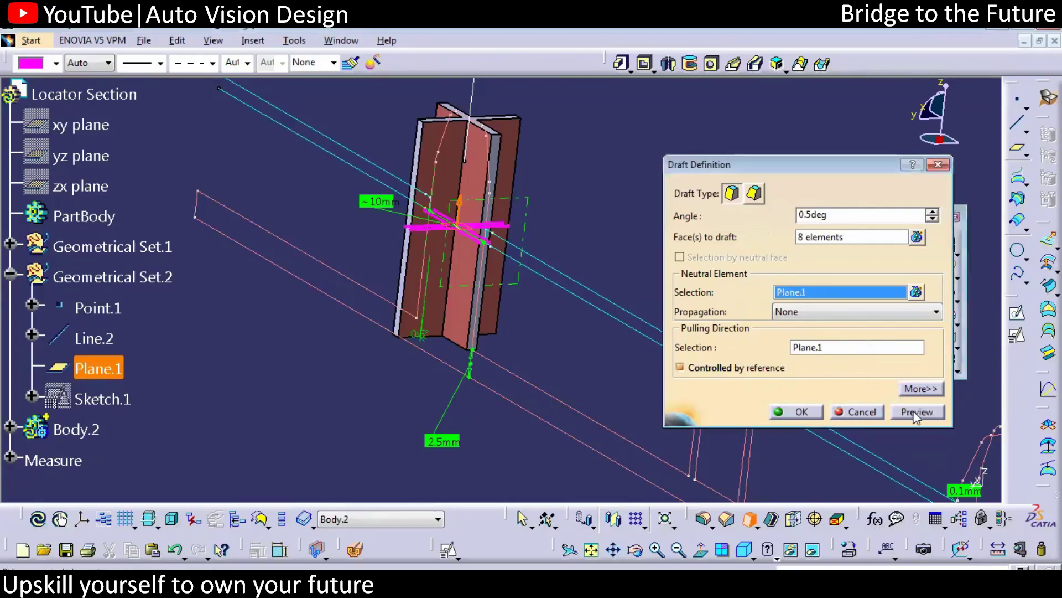
{"action": "left_click", "coordinate": [849, 345]}
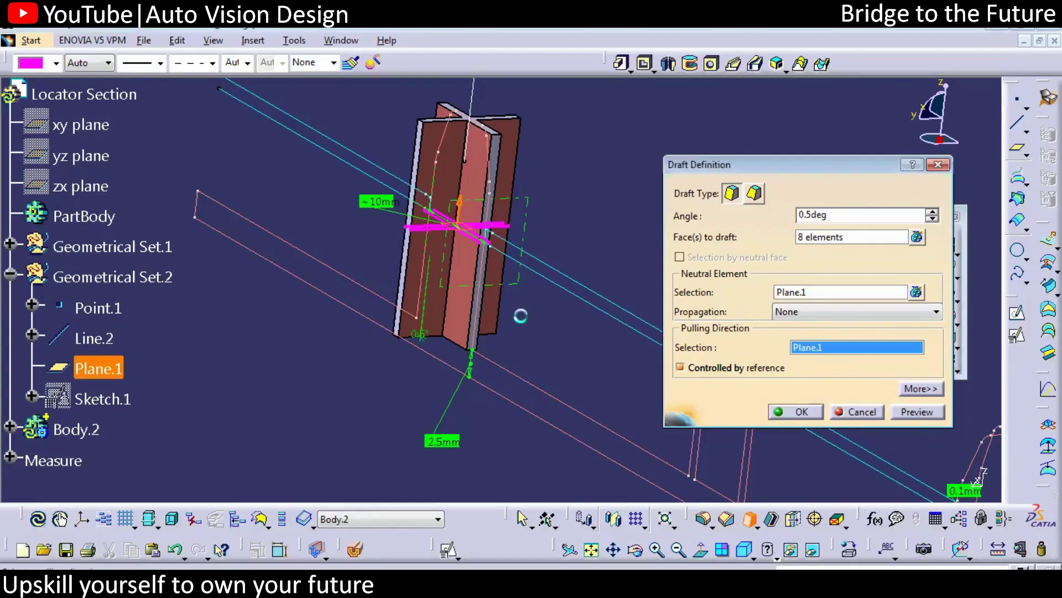
{"action": "middle_click_drag", "start_coordinate": [520, 316], "coordinate": [497, 233], "text": "ctrl"}
{"action": "left_click", "coordinate": [497, 202]}
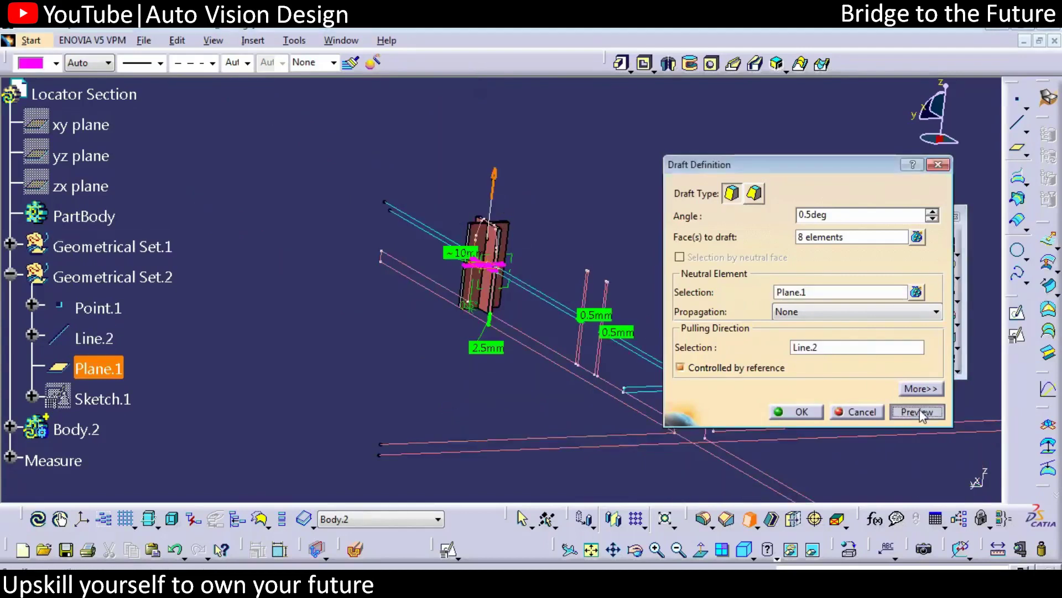
{"action": "left_click", "coordinate": [917, 411]}
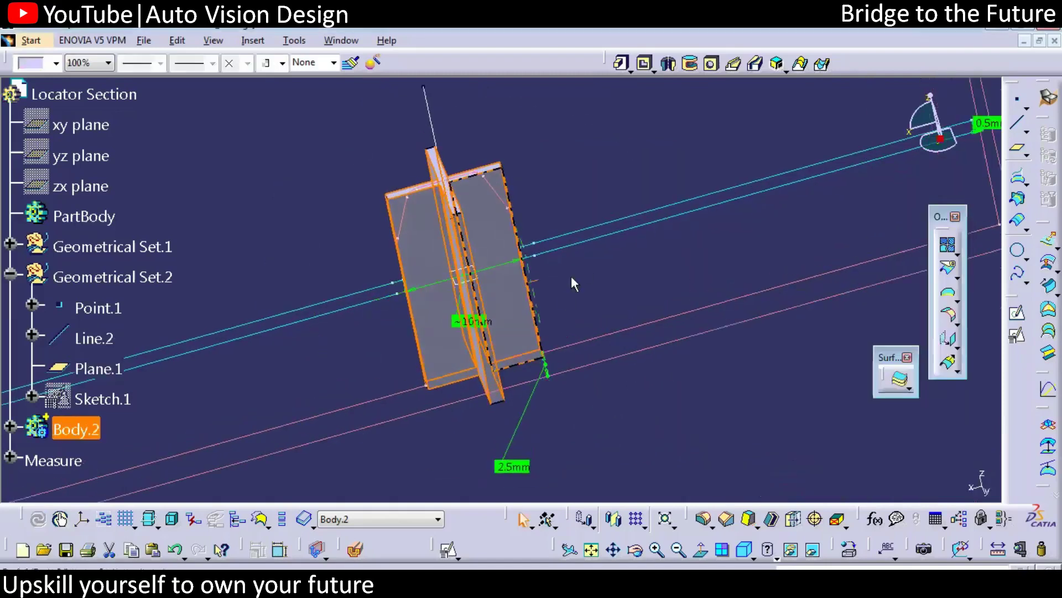
Step: Measure the gap between the pin's narrow rib end face and the short closing line of the locator section, and move its label clear
{"action": "middle_click_drag", "start_coordinate": [571, 280], "coordinate": [498, 432]}
{"action": "left_click", "coordinate": [433, 446]}
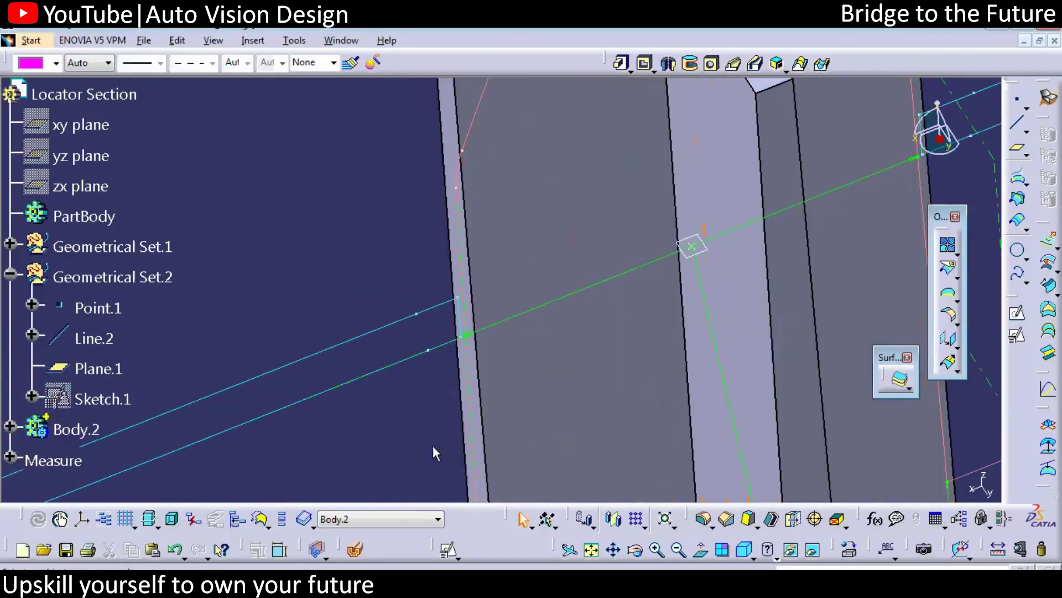
{"action": "left_click", "coordinate": [998, 549]}
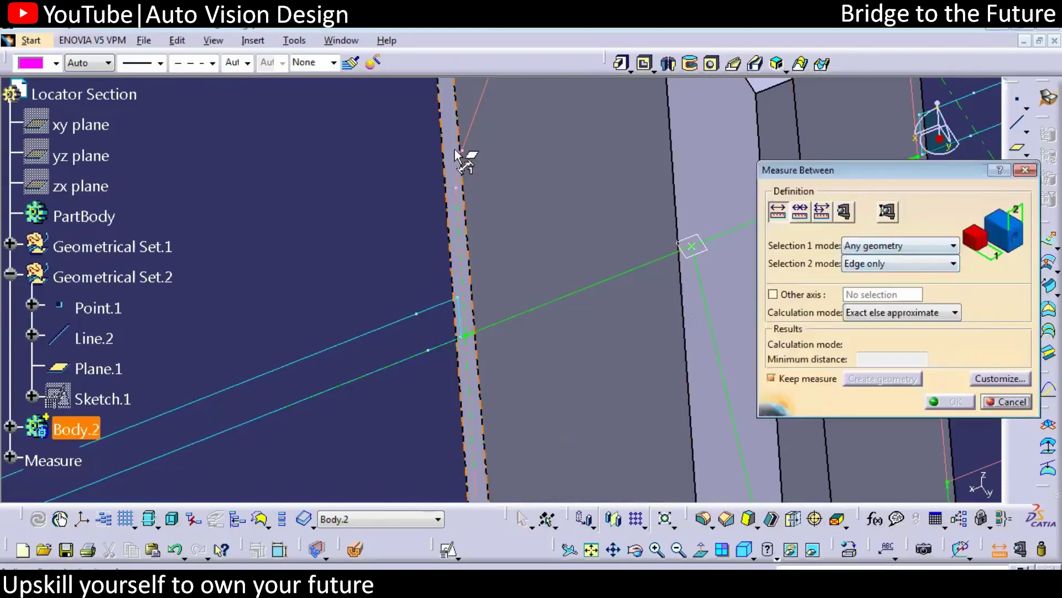
{"action": "left_click", "coordinate": [465, 330]}
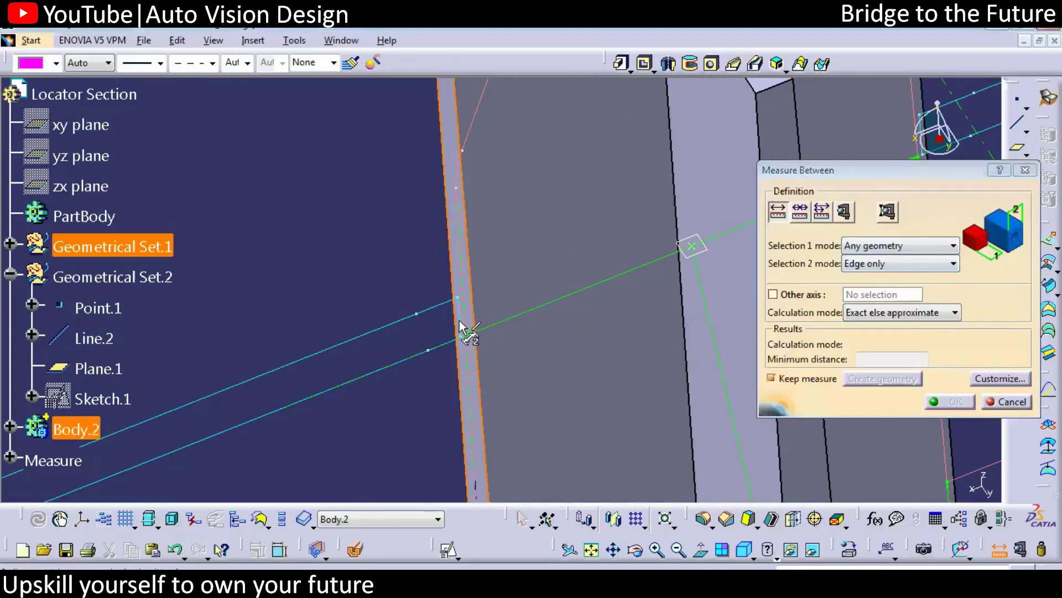
{"action": "left_click_drag", "start_coordinate": [492, 340], "coordinate": [562, 380]}
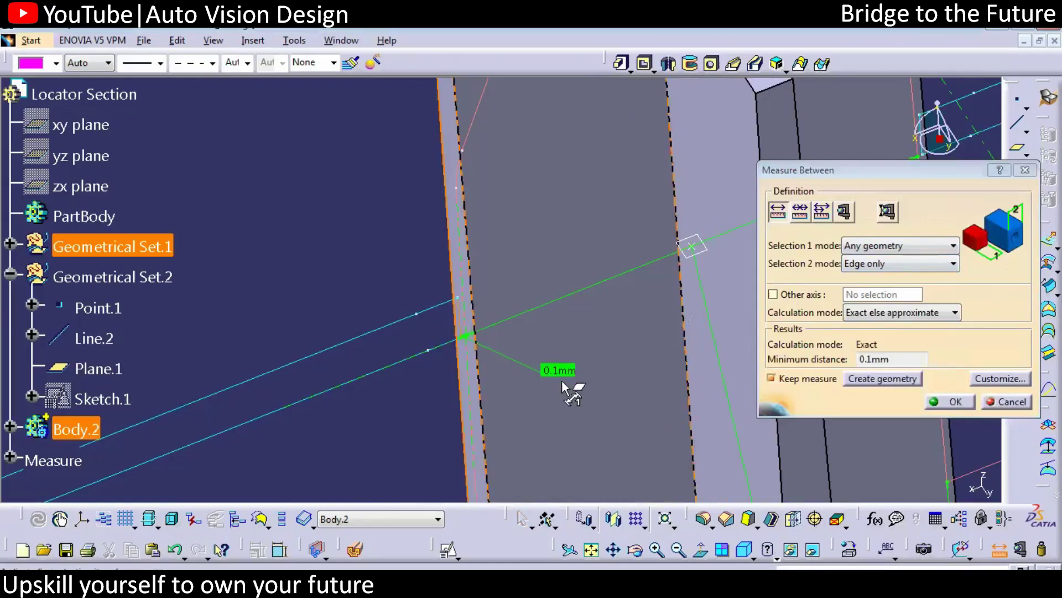
Step: Measure the gap between the same rib end face and the upper line of the locator section, repeat the measurement, and close the measuring command
{"action": "middle_click_drag", "start_coordinate": [434, 381], "coordinate": [530, 294], "text": "ctrl"}
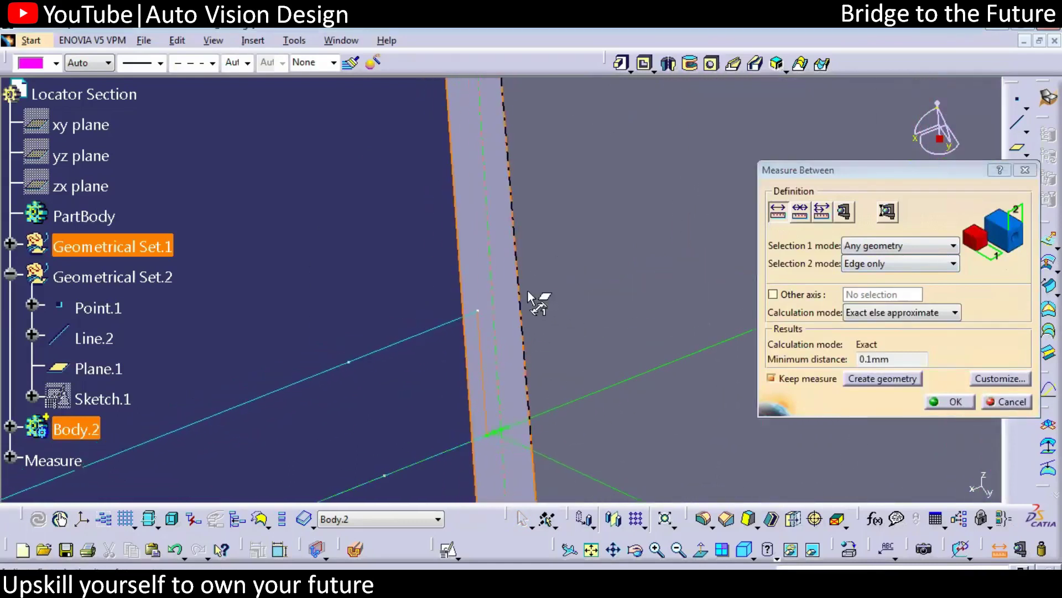
{"action": "left_click", "coordinate": [505, 278]}
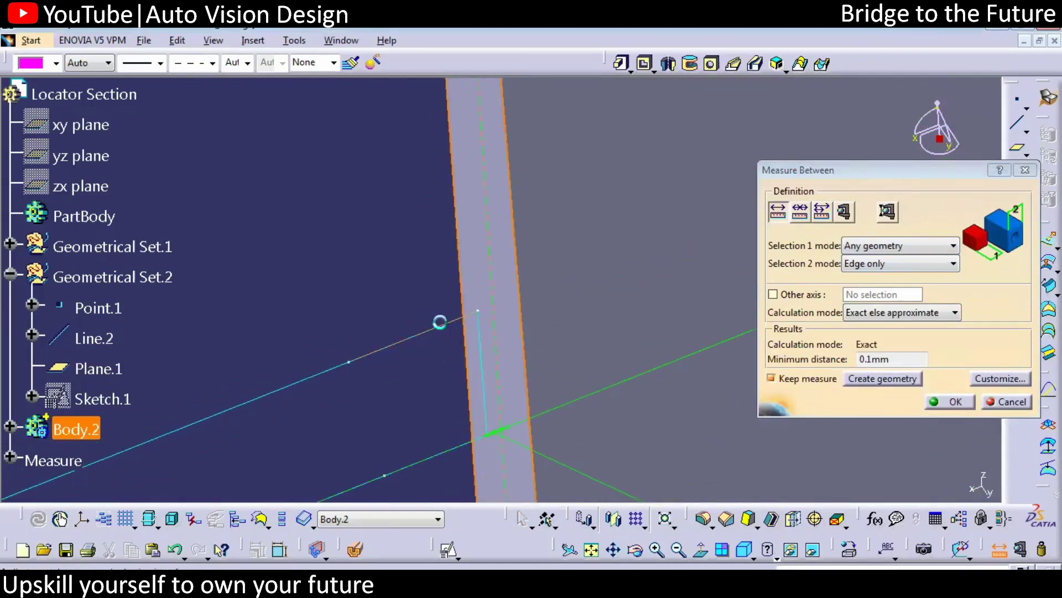
{"action": "left_click", "coordinate": [440, 322]}
{"action": "left_click_drag", "start_coordinate": [506, 299], "coordinate": [335, 215]}
{"action": "left_click", "coordinate": [508, 313]}
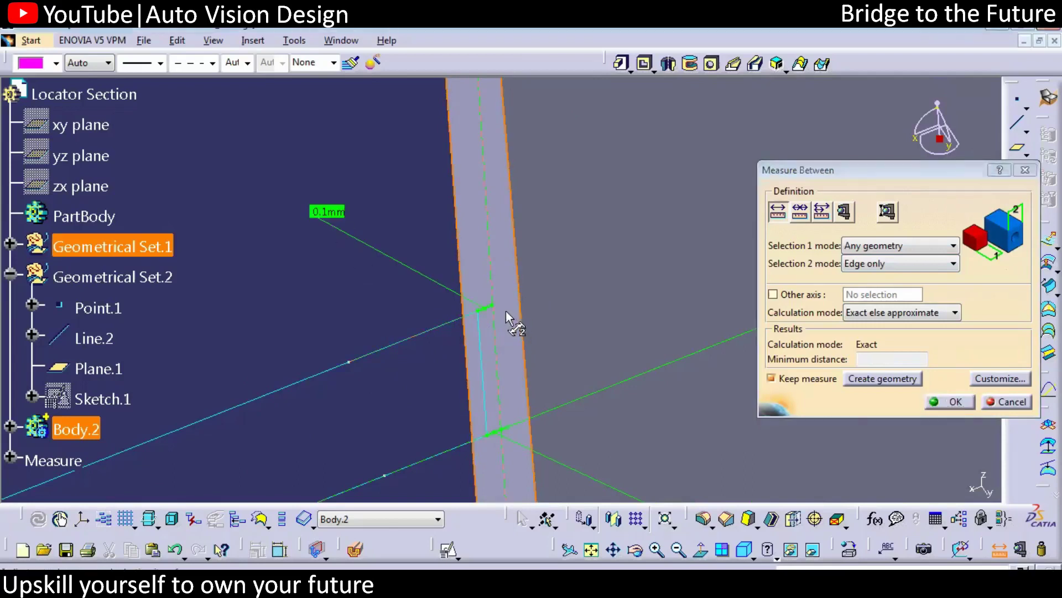
{"action": "left_click", "coordinate": [423, 335]}
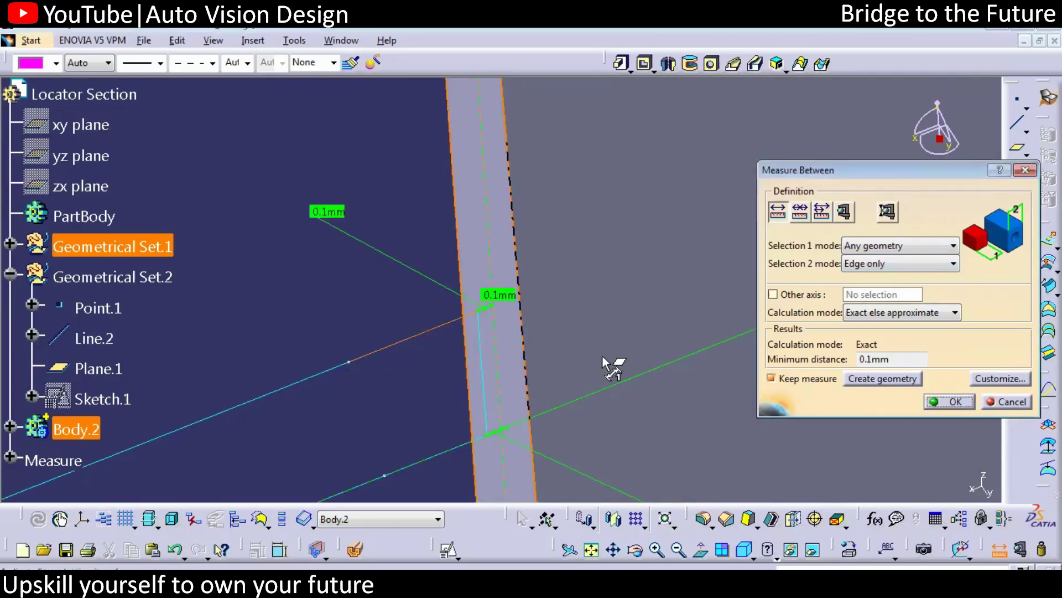
{"action": "middle_click_drag", "start_coordinate": [657, 302], "coordinate": [595, 330], "text": "ctrl"}
{"action": "left_click", "coordinate": [505, 327]}
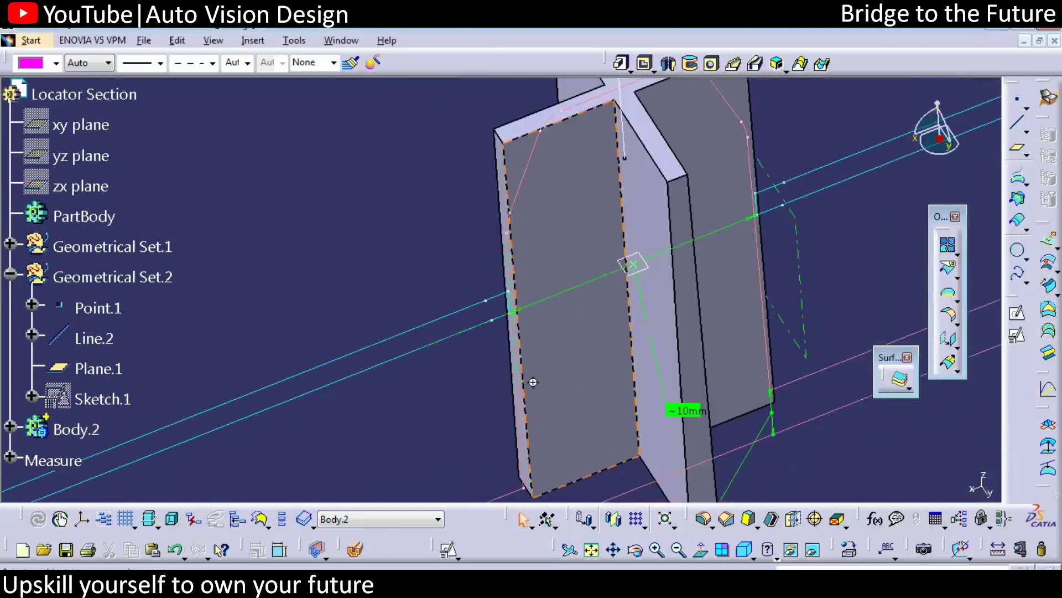
Step: Edit the existing 0.5 deg draft in Body.2 to include the narrow end faces of the cross ribs as faces to draft
{"action": "left_click", "coordinate": [83, 429]}
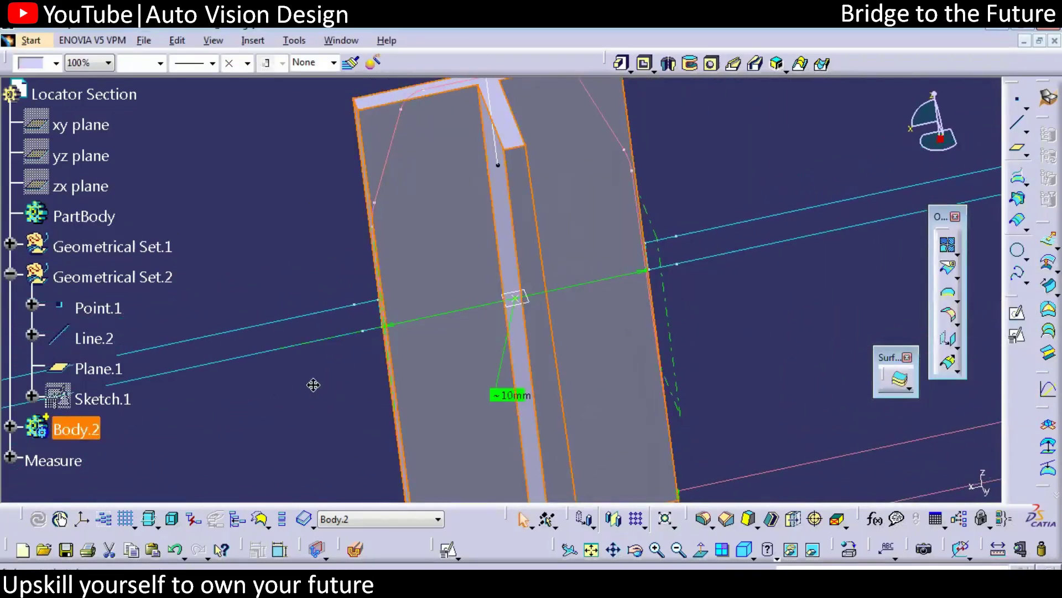
{"action": "middle_click_drag", "start_coordinate": [310, 382], "coordinate": [350, 391]}
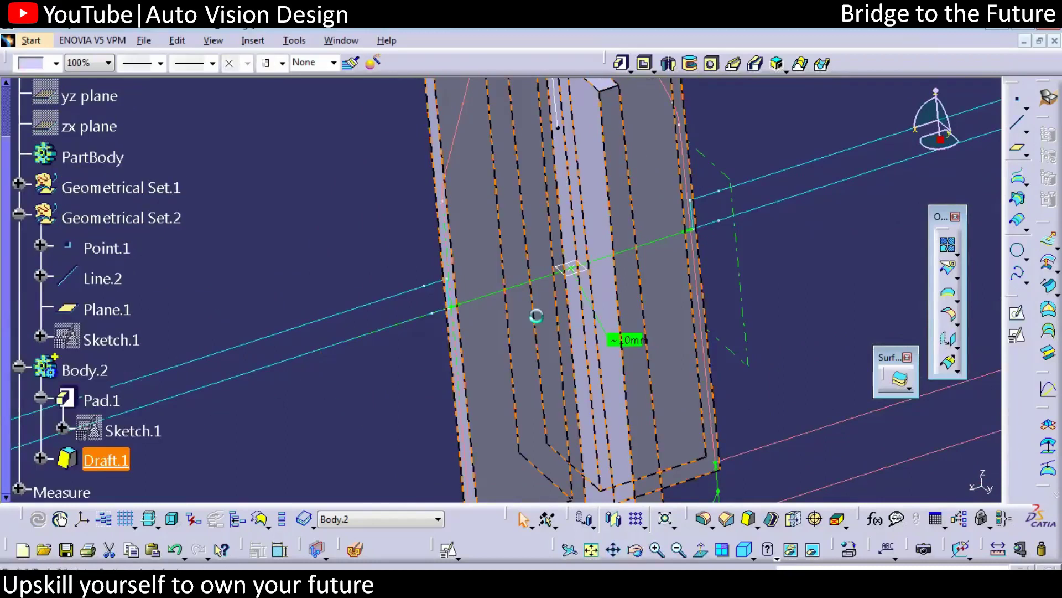
{"action": "left_click", "coordinate": [917, 238]}
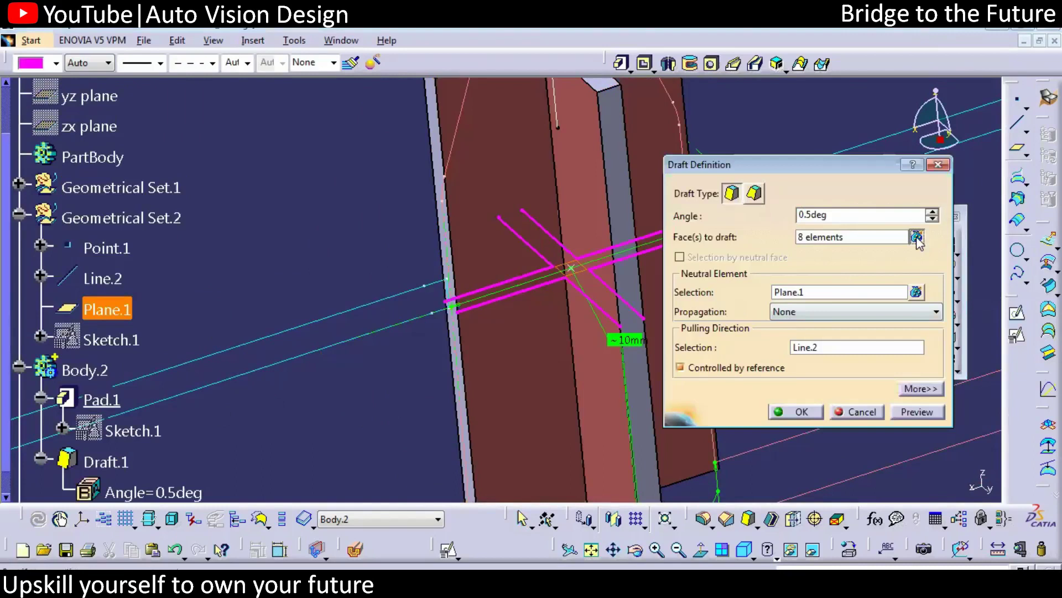
{"action": "middle_click_drag", "start_coordinate": [425, 355], "coordinate": [364, 410]}
{"action": "left_click", "coordinate": [543, 178]}
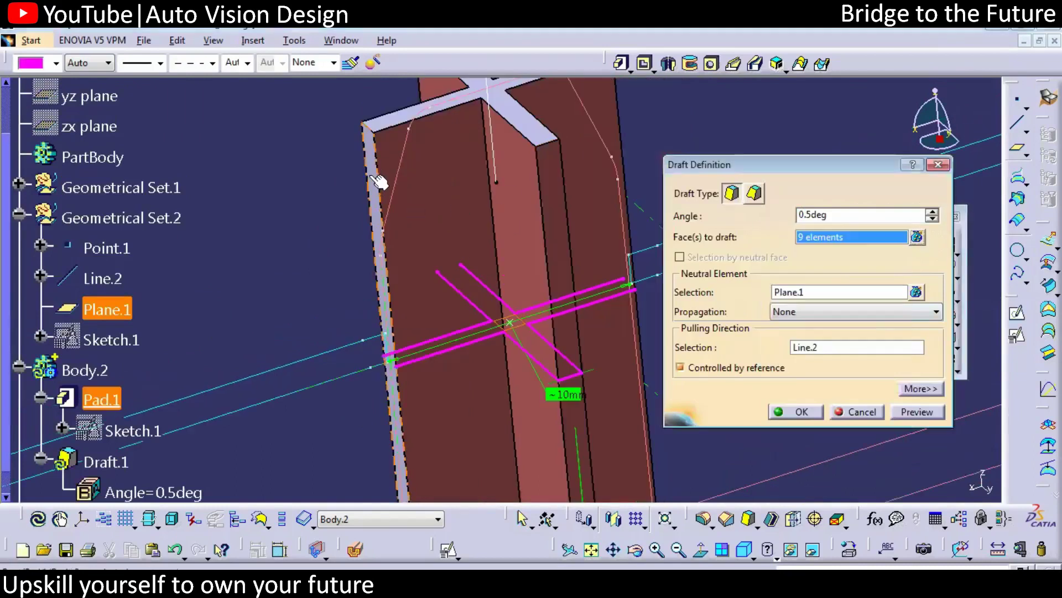
{"action": "left_click", "coordinate": [379, 284]}
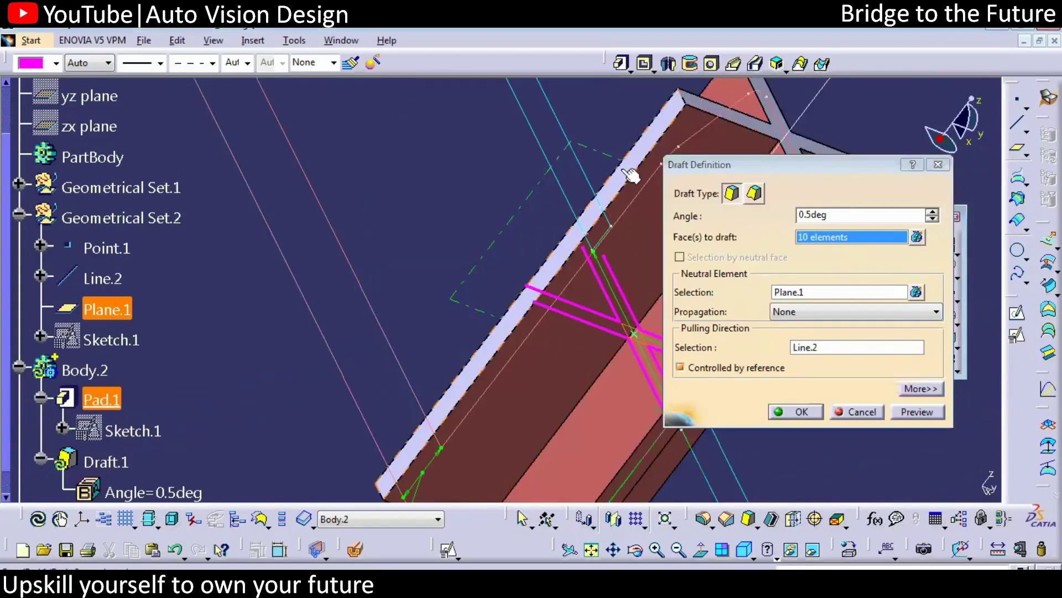
{"action": "left_click", "coordinate": [607, 174]}
{"action": "middle_click_drag", "start_coordinate": [255, 355], "coordinate": [487, 326]}
{"action": "left_click", "coordinate": [457, 377]}
{"action": "left_click", "coordinate": [580, 159]}
{"action": "left_click", "coordinate": [816, 413]}
Step: Hide the 10 mm measurement that spans the pin
{"action": "middle_click_drag", "start_coordinate": [483, 370], "coordinate": [308, 251]}
{"action": "left_click", "coordinate": [308, 252]}
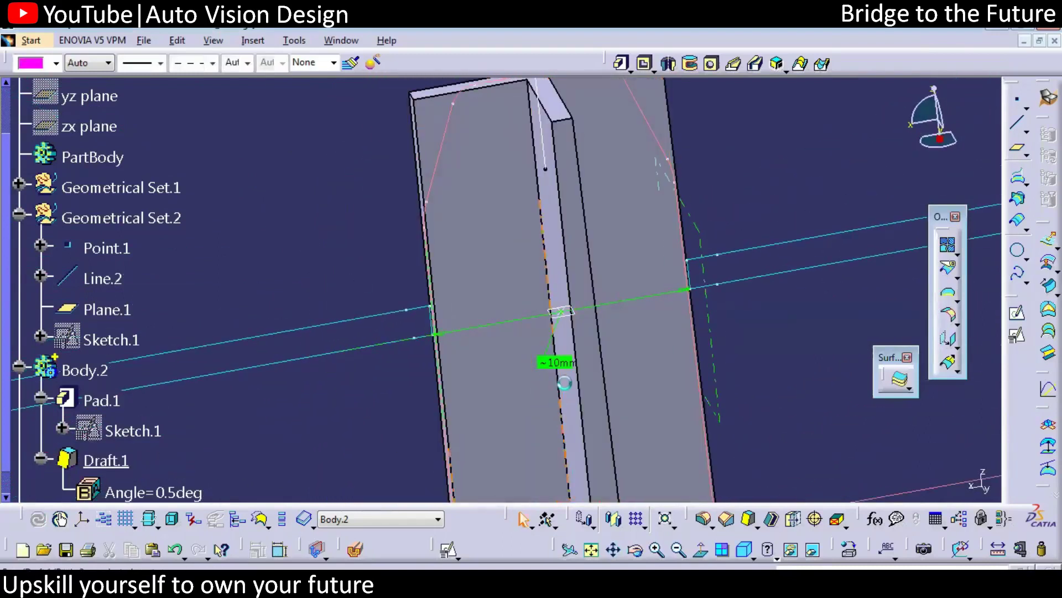
{"action": "right_click", "coordinate": [553, 363]}
{"action": "left_click", "coordinate": [593, 258]}
{"action": "middle_click_drag", "start_coordinate": [518, 393], "coordinate": [624, 538]}
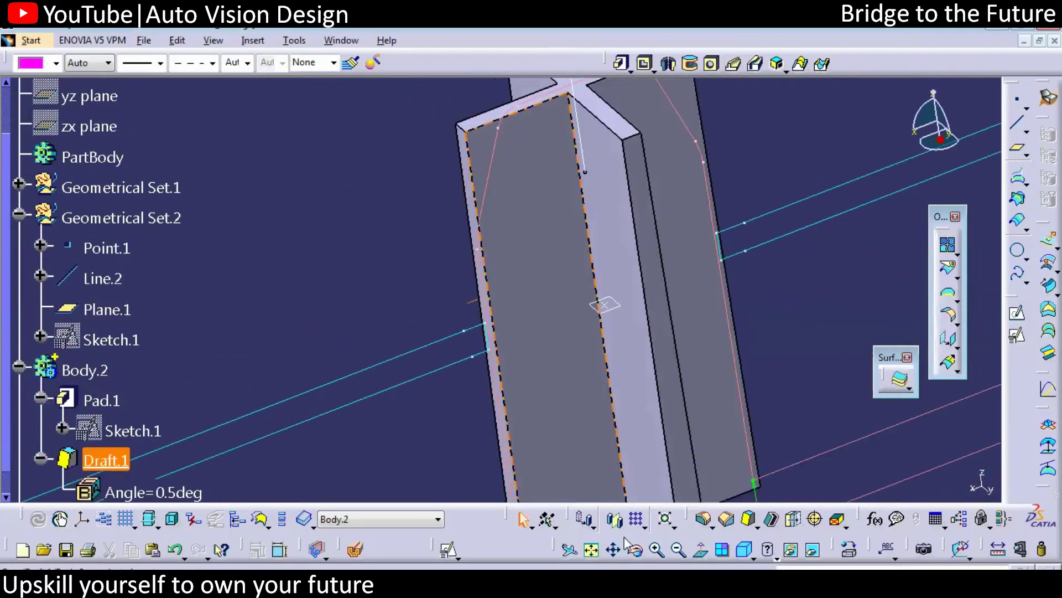
Step: Measure the gaps from the drafted rib end face to the locator section's short closing line and upper line, keeping the measurements
{"action": "left_click", "coordinate": [998, 549]}
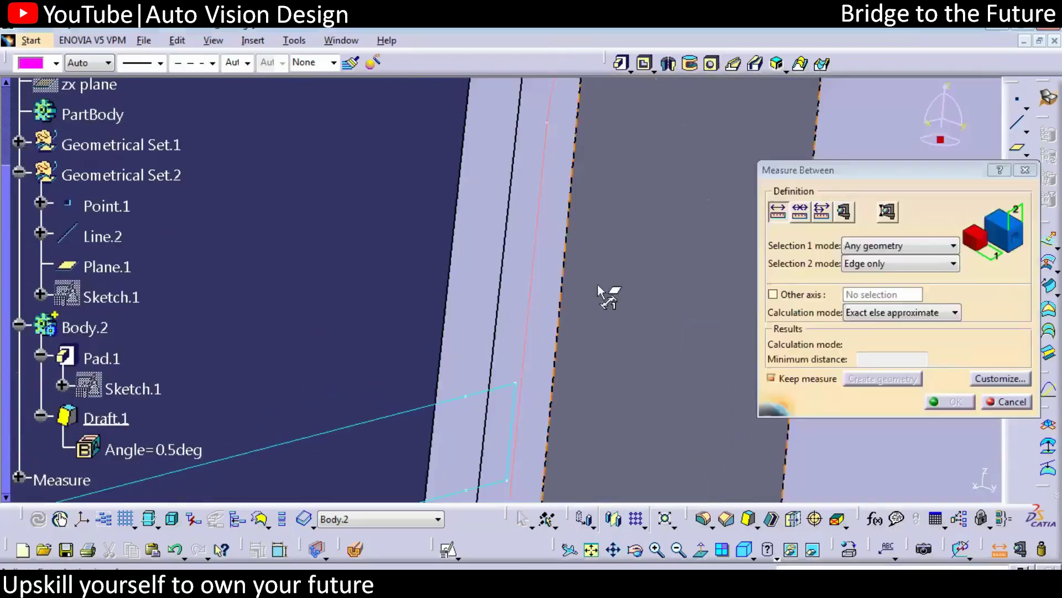
{"action": "left_click", "coordinate": [545, 316]}
{"action": "left_click", "coordinate": [510, 421]}
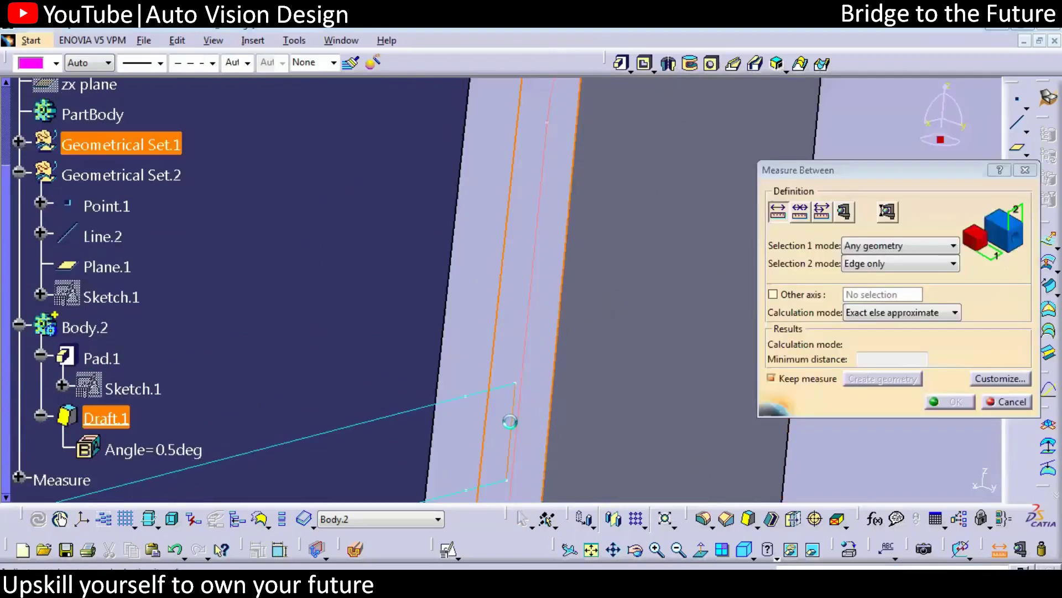
{"action": "middle_click_drag", "start_coordinate": [573, 413], "coordinate": [583, 393]}
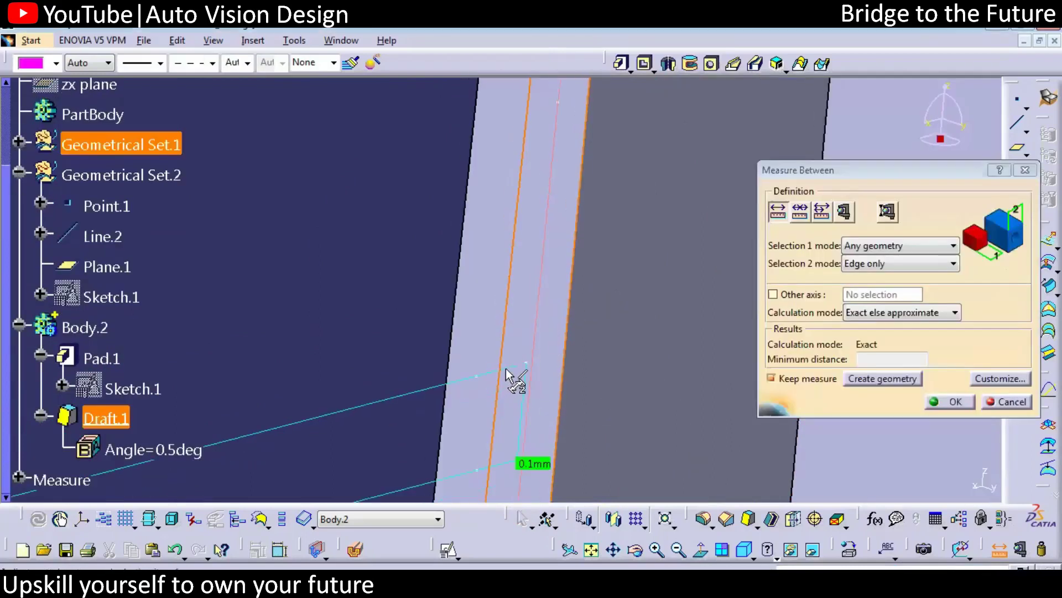
{"action": "left_click", "coordinate": [500, 369]}
{"action": "left_click_drag", "start_coordinate": [545, 351], "coordinate": [284, 216]}
{"action": "middle_click_drag", "start_coordinate": [491, 315], "coordinate": [696, 448]}
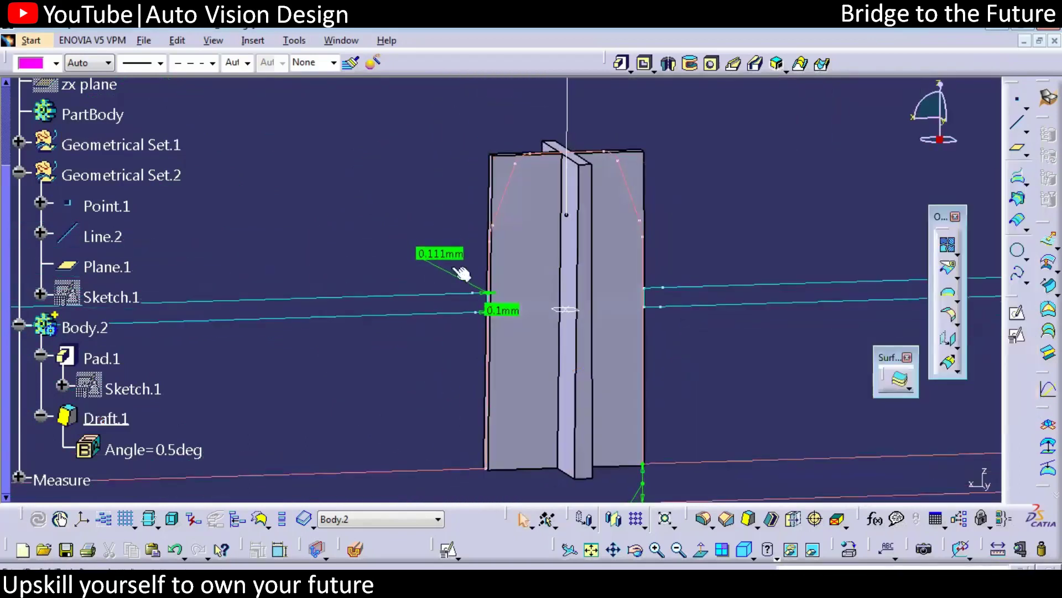
Step: Hide the clearance measurement beside the drafted rib
{"action": "right_click", "coordinate": [440, 253]}
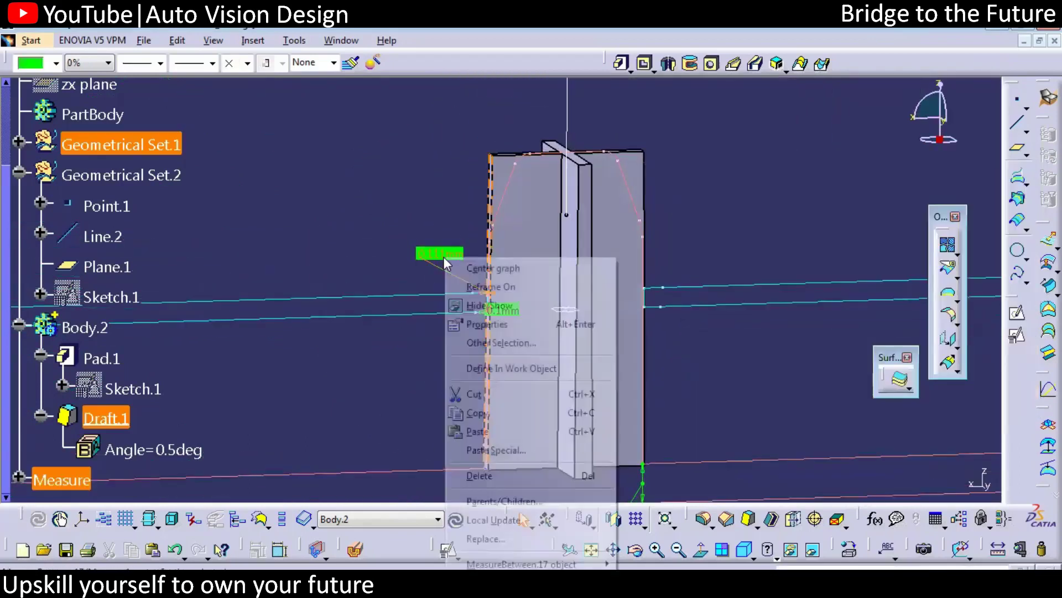
{"action": "left_click", "coordinate": [479, 299]}
{"action": "middle_click_drag", "start_coordinate": [507, 311], "coordinate": [584, 330]}
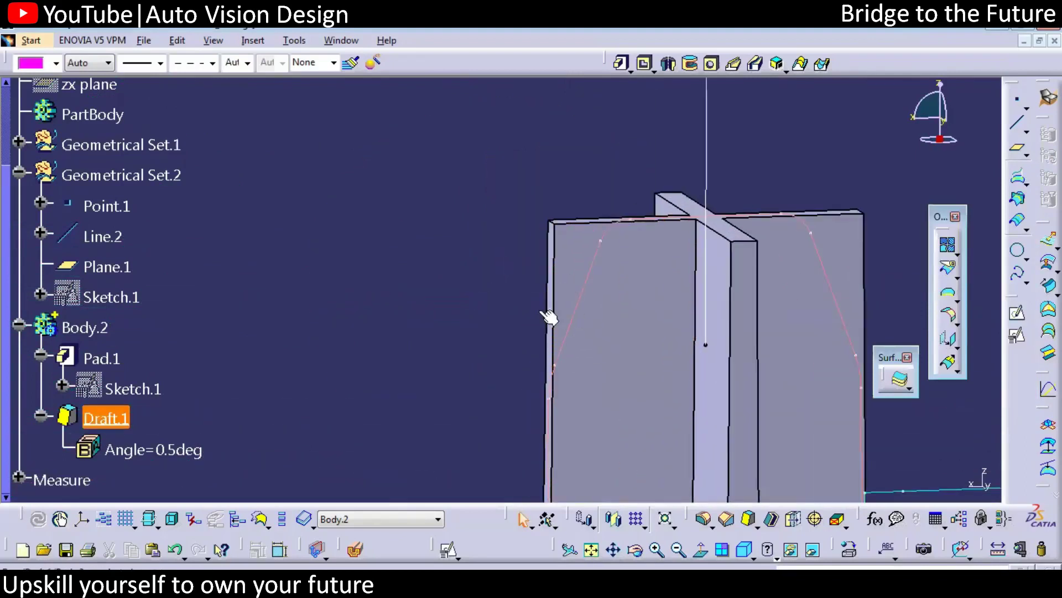
Step: Measure between intersection points along the pin's top edge, where the section's side and slanted lines meet it, with both selection modes set to Intersection
{"action": "left_click", "coordinate": [999, 549]}
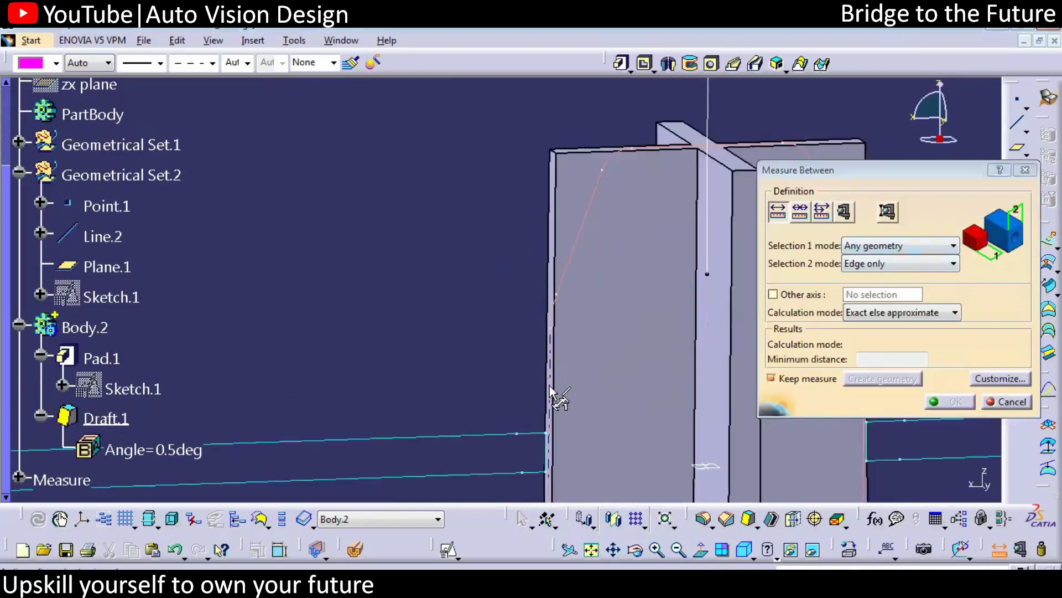
{"action": "left_click", "coordinate": [551, 389]}
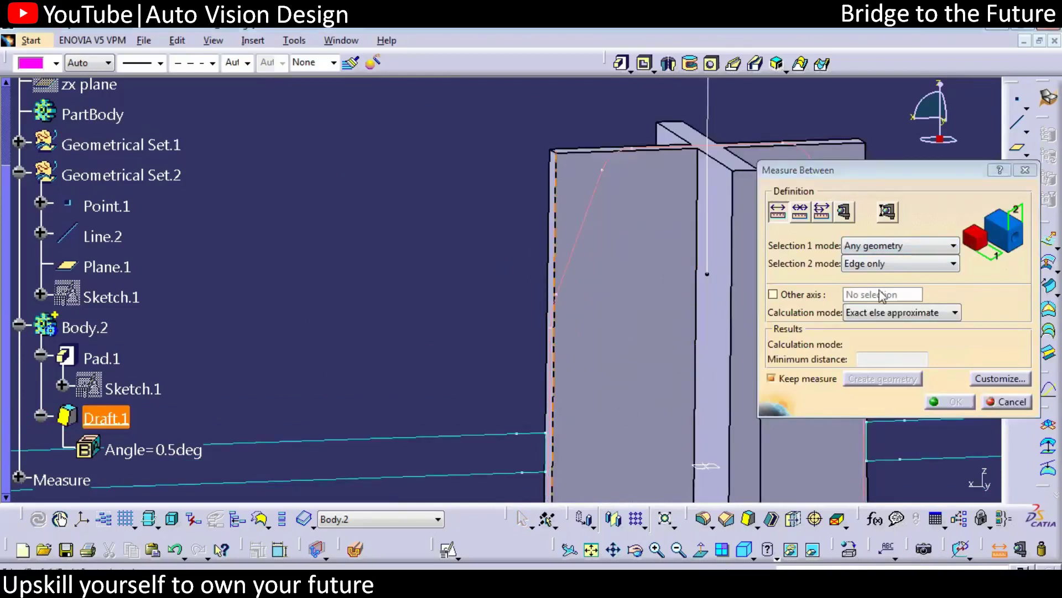
{"action": "left_click", "coordinate": [892, 248]}
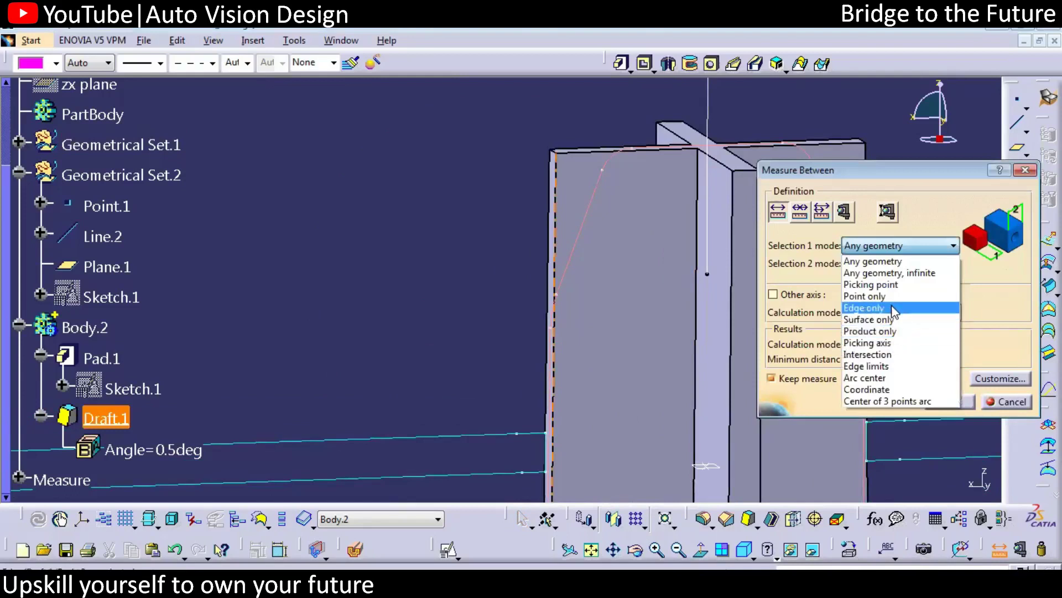
{"action": "left_click", "coordinate": [880, 354]}
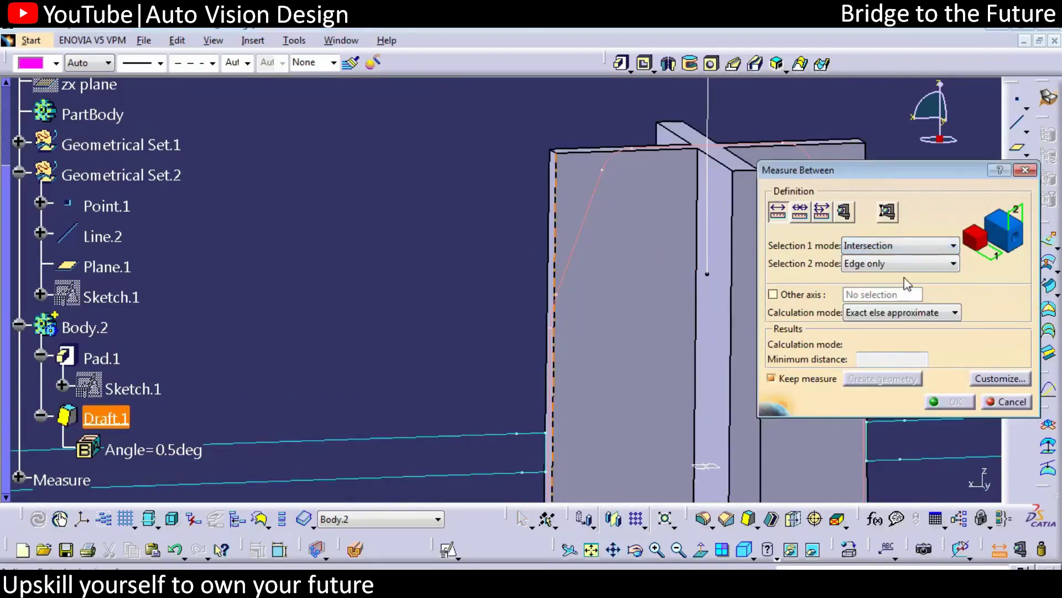
{"action": "left_click", "coordinate": [907, 264]}
{"action": "left_click", "coordinate": [874, 370]}
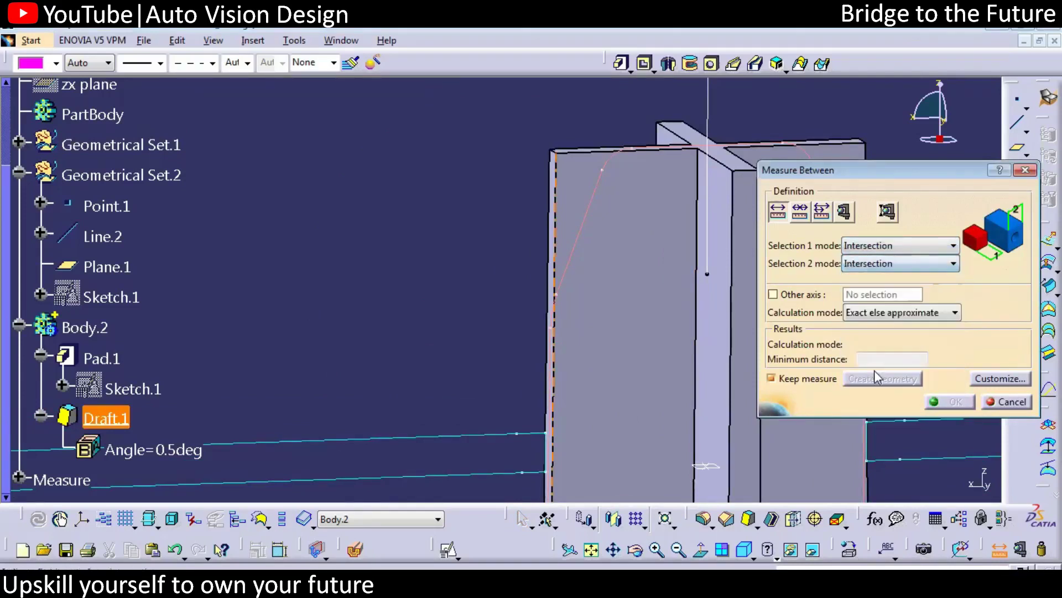
{"action": "left_click", "coordinate": [549, 374]}
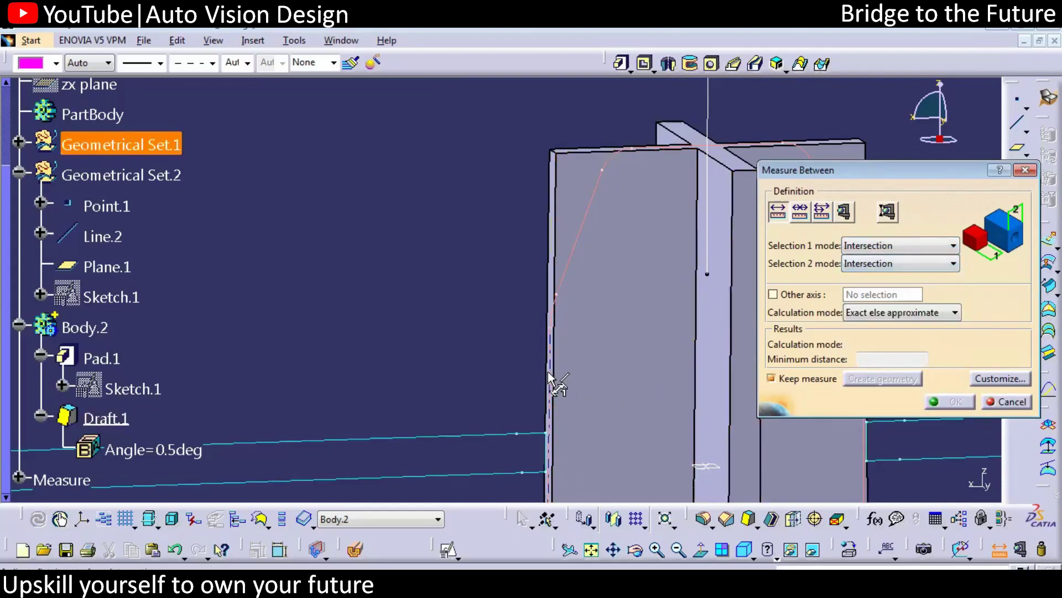
{"action": "middle_click_drag", "start_coordinate": [660, 152], "coordinate": [632, 219]}
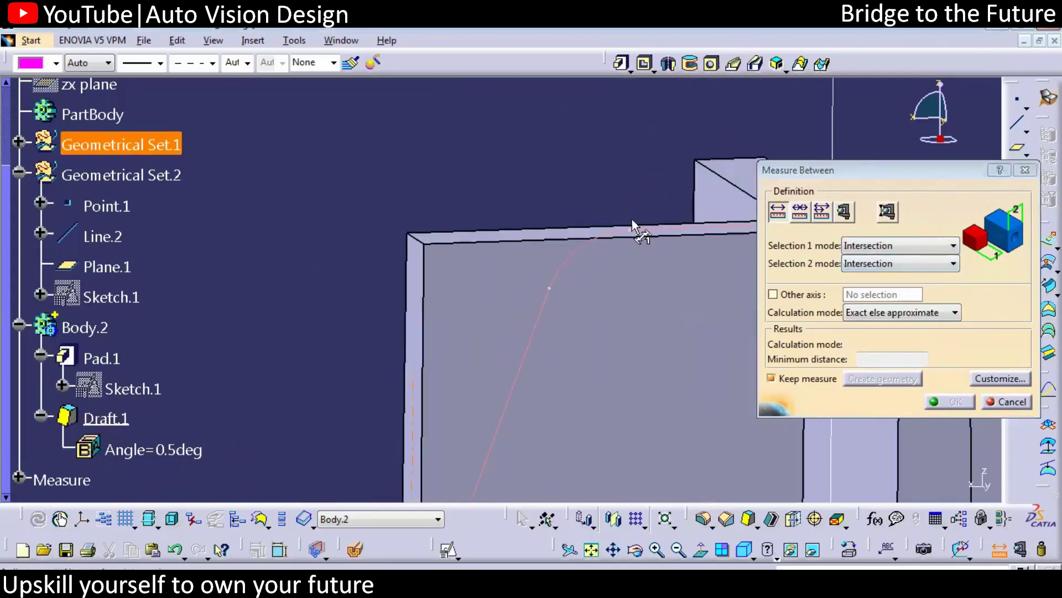
{"action": "left_click", "coordinate": [536, 322]}
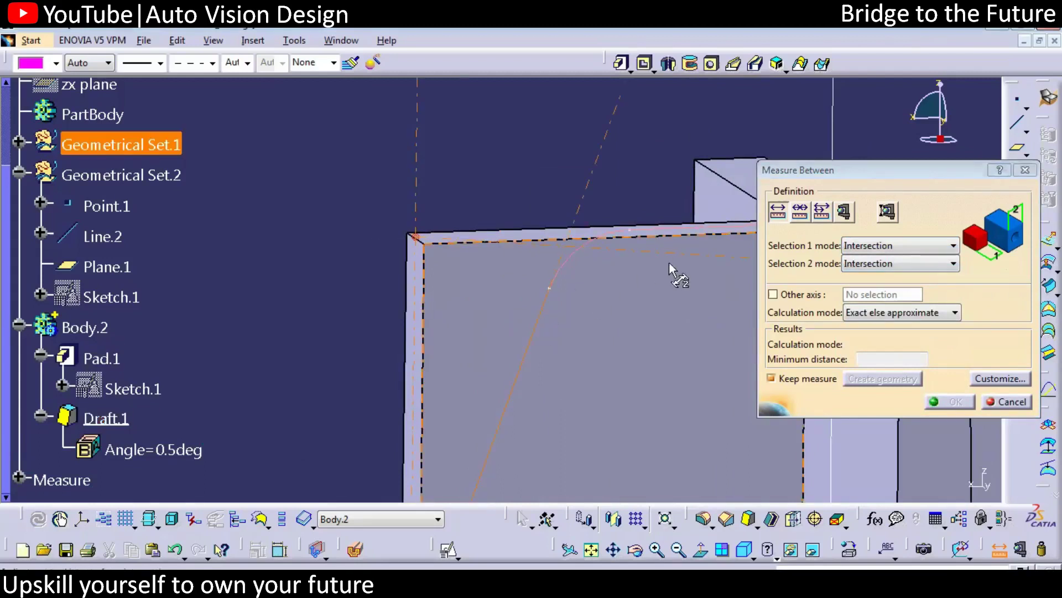
{"action": "left_click", "coordinate": [703, 229]}
{"action": "middle_click_drag", "start_coordinate": [596, 337], "coordinate": [562, 332]}
{"action": "middle_click_drag", "start_coordinate": [612, 271], "coordinate": [648, 223]}
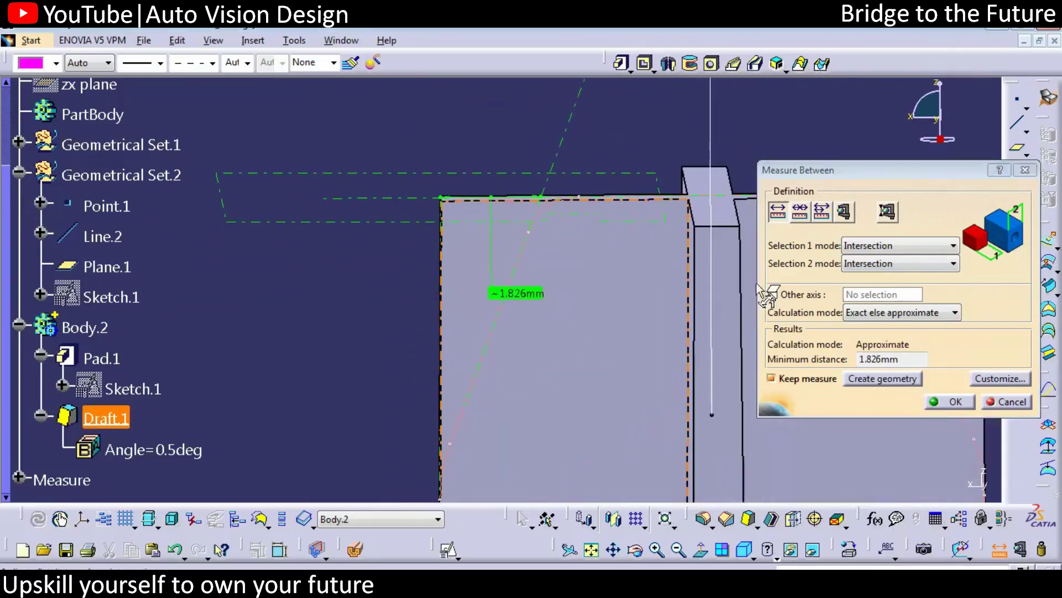
Step: Measure between the rib's narrow end face and the slanted line near the pin's top, using Surface only and Edge only
{"action": "left_click", "coordinate": [895, 250]}
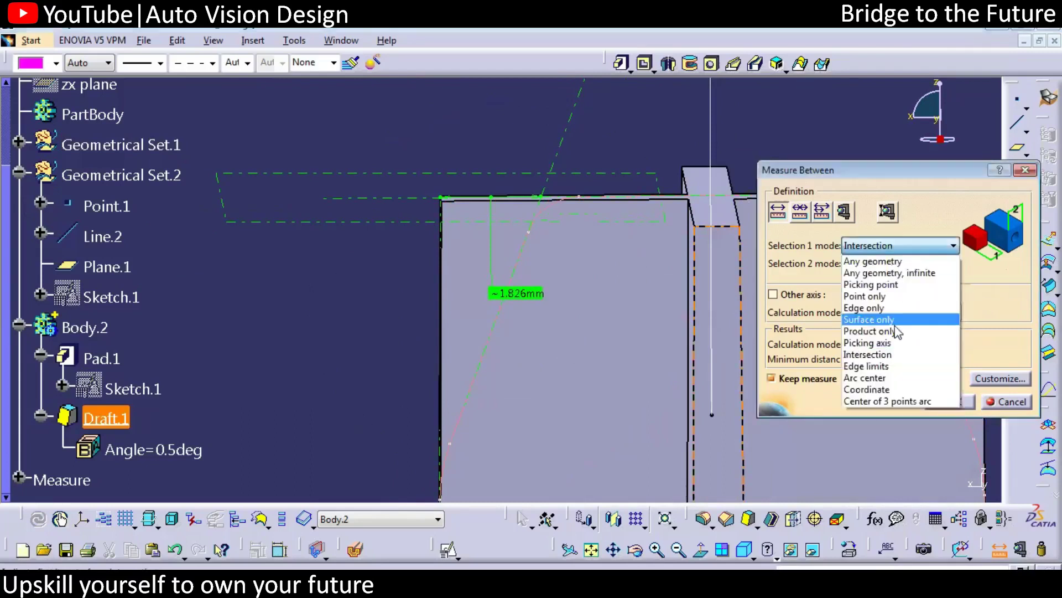
{"action": "left_click", "coordinate": [874, 317]}
{"action": "middle_click_drag", "start_coordinate": [603, 317], "coordinate": [532, 351]}
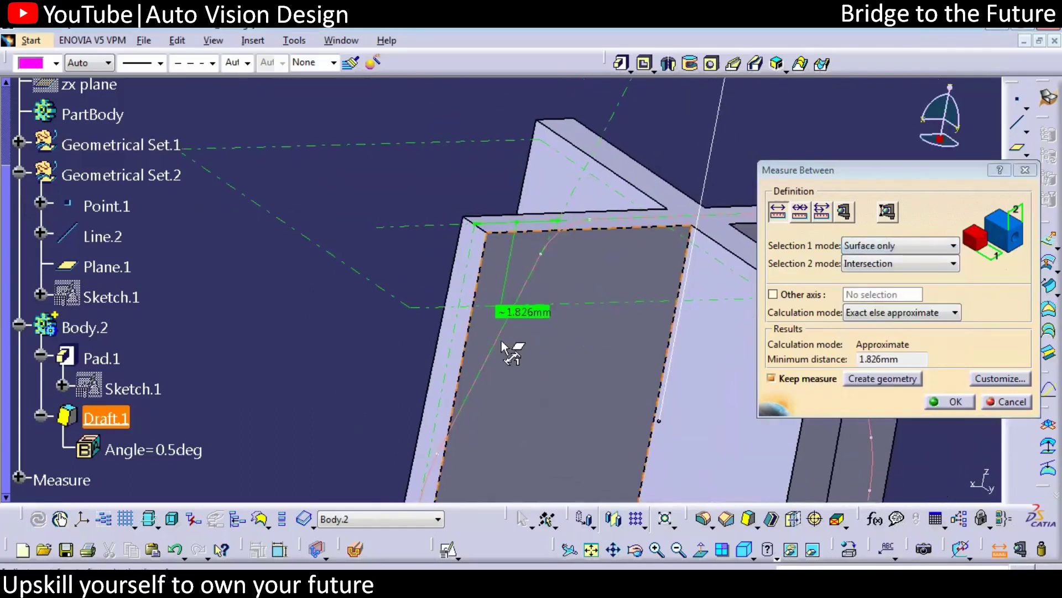
{"action": "left_click", "coordinate": [912, 261]}
{"action": "left_click", "coordinate": [885, 324]}
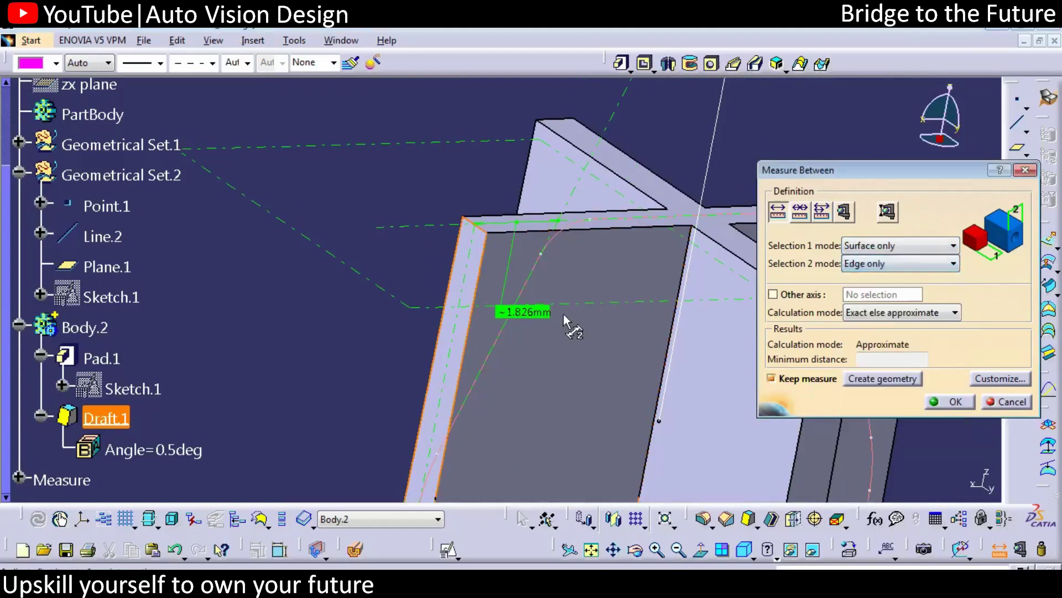
{"action": "left_click", "coordinate": [526, 287]}
Step: Customize the measurement to display both the minimum distance and the angle, and accept it
{"action": "left_click", "coordinate": [997, 380]}
{"action": "left_click", "coordinate": [735, 370]}
{"action": "left_click", "coordinate": [765, 448]}
{"action": "left_click", "coordinate": [720, 454]}
{"action": "left_click", "coordinate": [719, 452]}
{"action": "left_click", "coordinate": [950, 419]}
{"action": "middle_click_drag", "start_coordinate": [631, 310], "coordinate": [518, 318]}
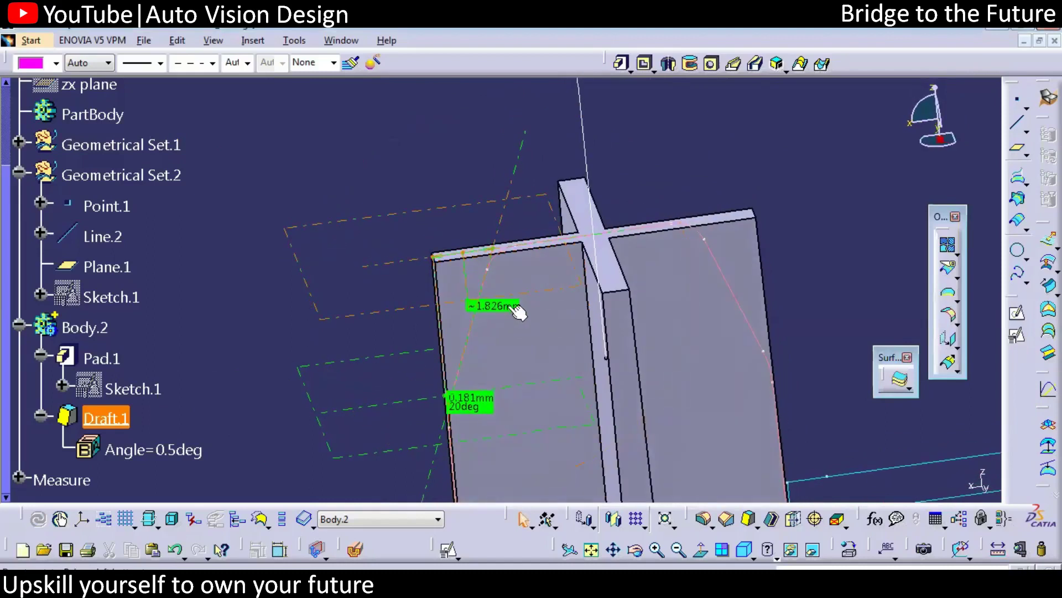
Step: Chamfer the top outer edge of one rib in Length1/Angle mode with a 1.8 mm length and 20 degree angle, and preview it
{"action": "left_click", "coordinate": [116, 418]}
{"action": "left_click", "coordinate": [755, 169]}
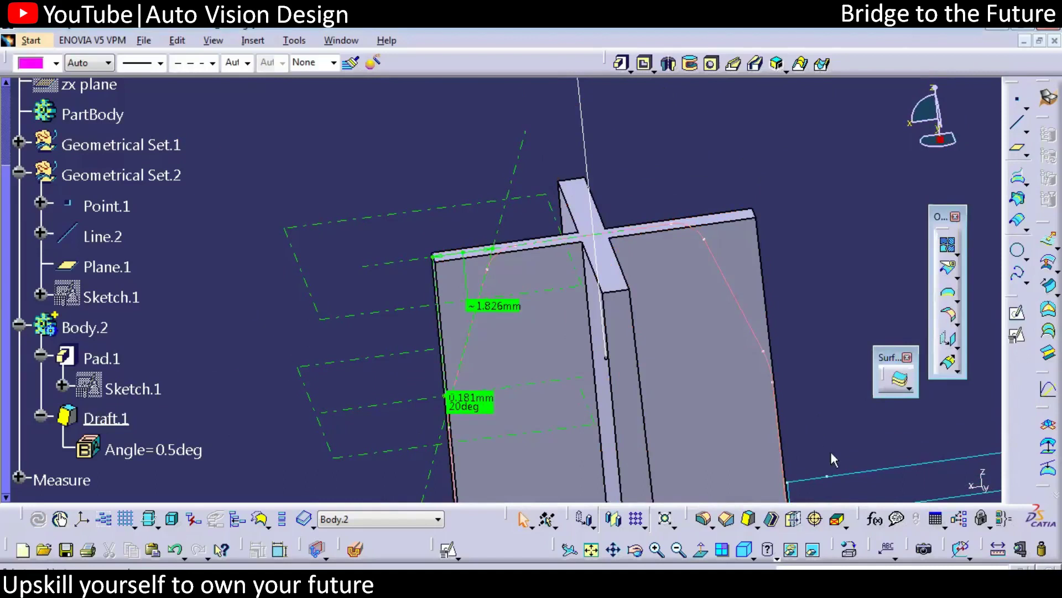
{"action": "left_click", "coordinate": [773, 519]}
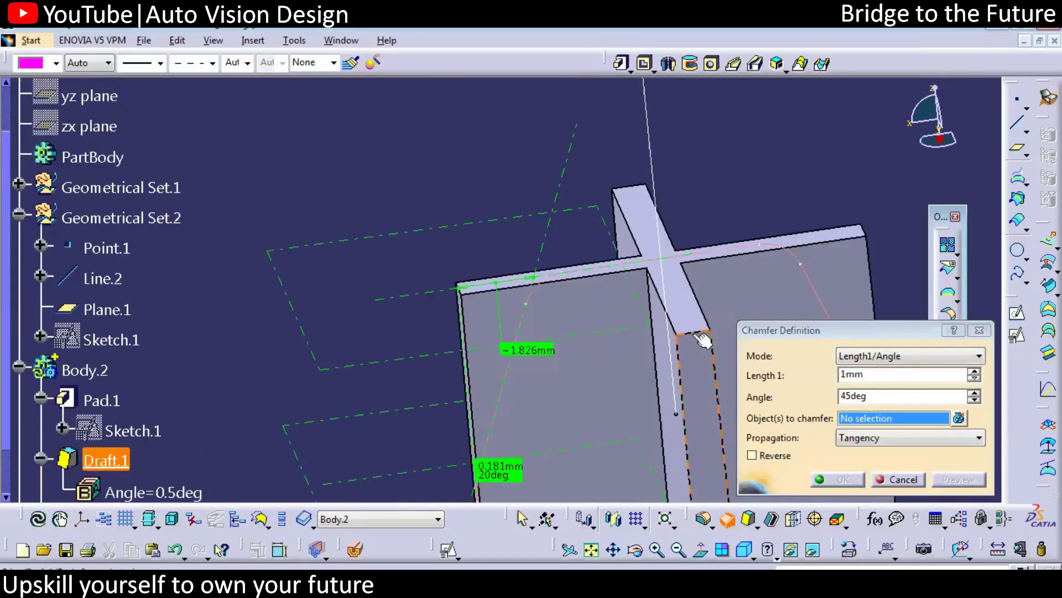
{"action": "left_click", "coordinate": [692, 331]}
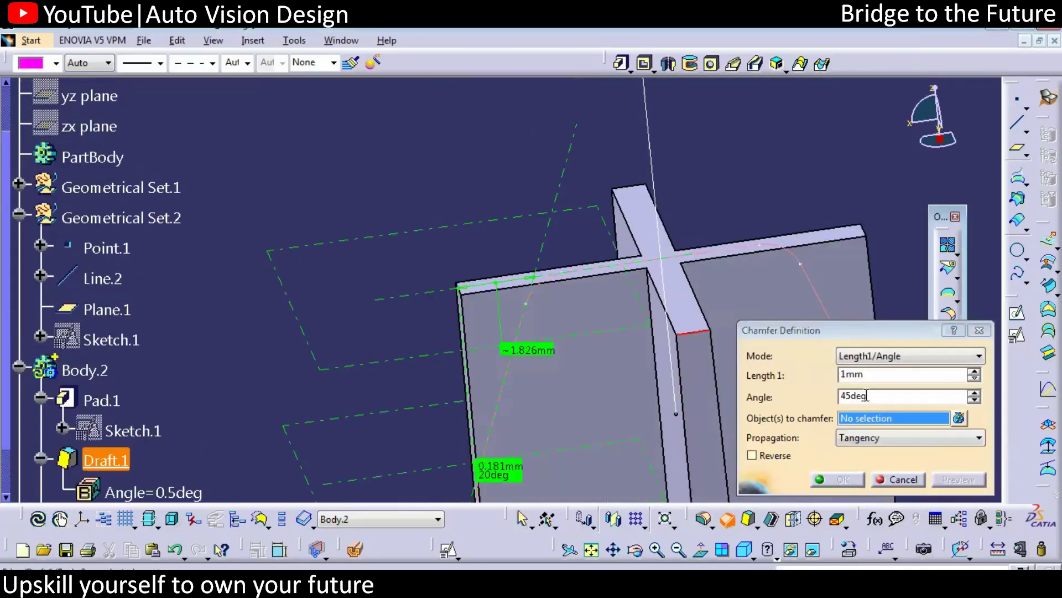
{"action": "double_click", "coordinate": [843, 394]}
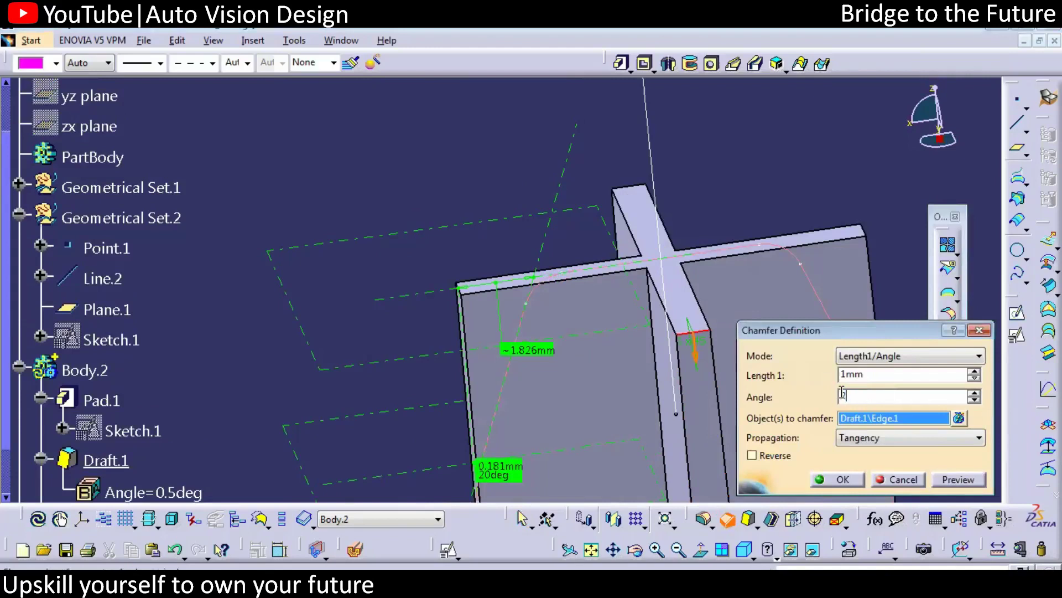
{"action": "type", "text": "20"}
{"action": "double_click", "coordinate": [850, 374]}
{"action": "type", "text": "2"}
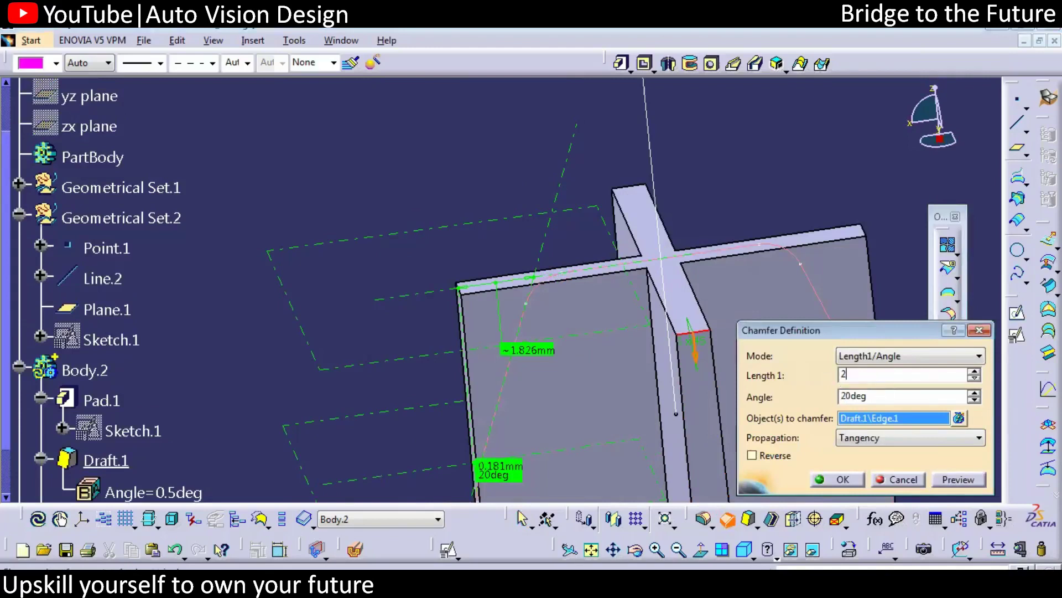
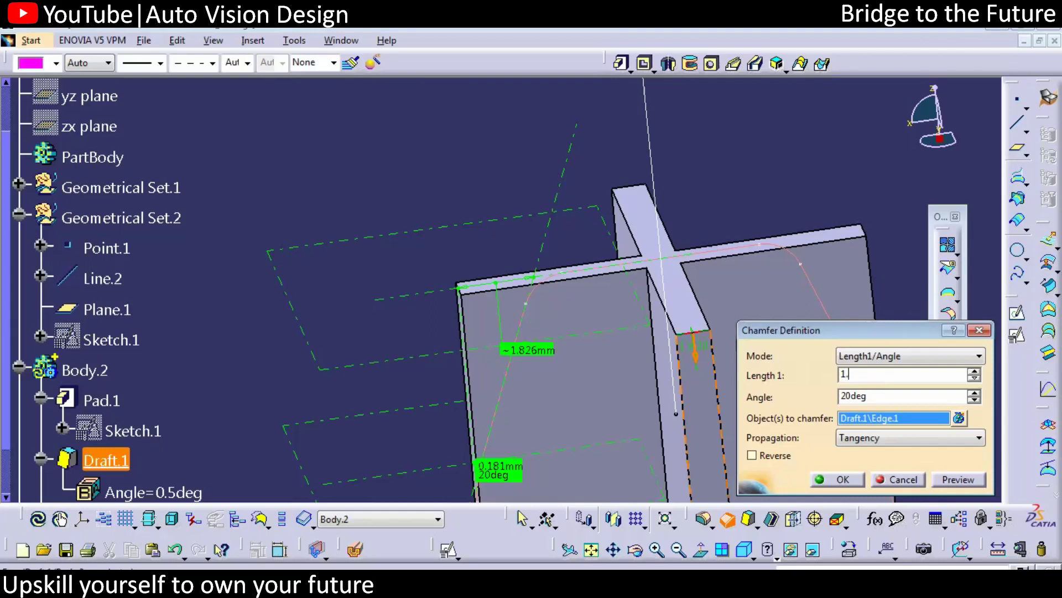
{"action": "left_click", "coordinate": [959, 481]}
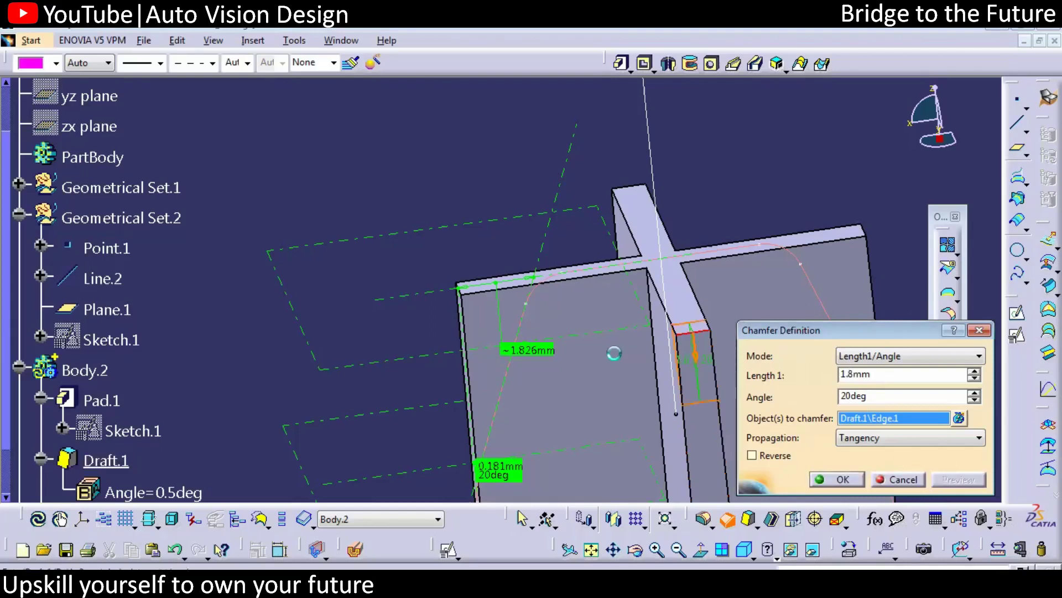
Step: Try the chamfer's reversed direction, restore the original direction with Reverse off, and accept the chamfer
{"action": "middle_click_drag", "start_coordinate": [619, 387], "coordinate": [541, 398]}
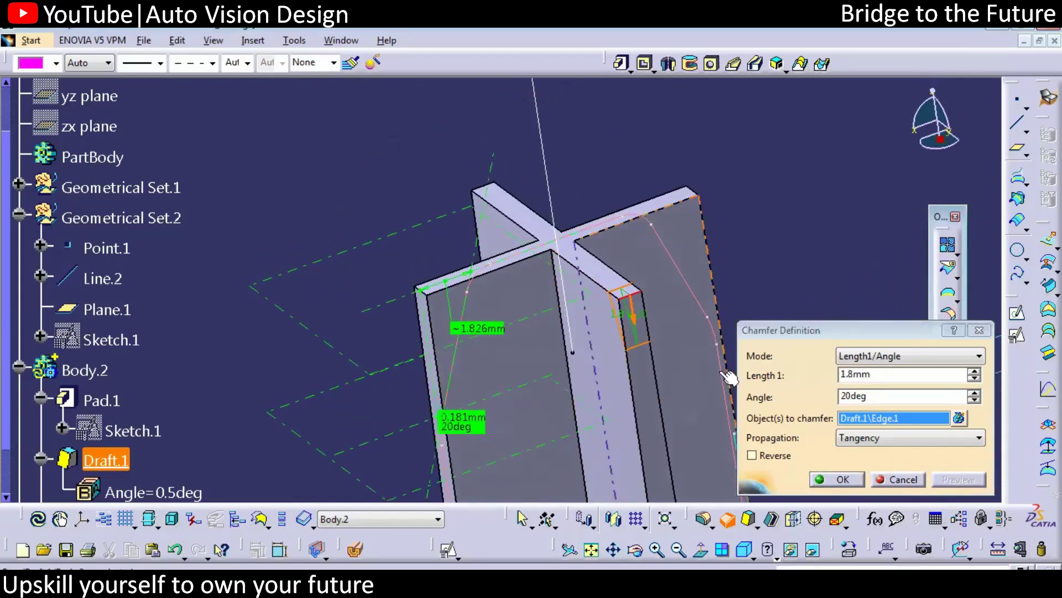
{"action": "left_click", "coordinate": [636, 319]}
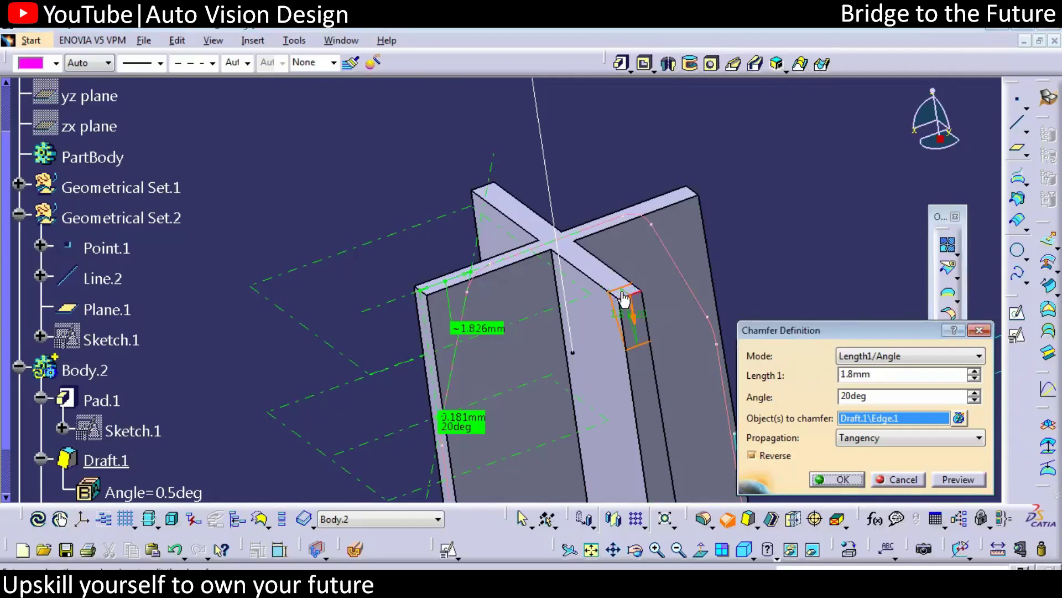
{"action": "left_click", "coordinate": [971, 484]}
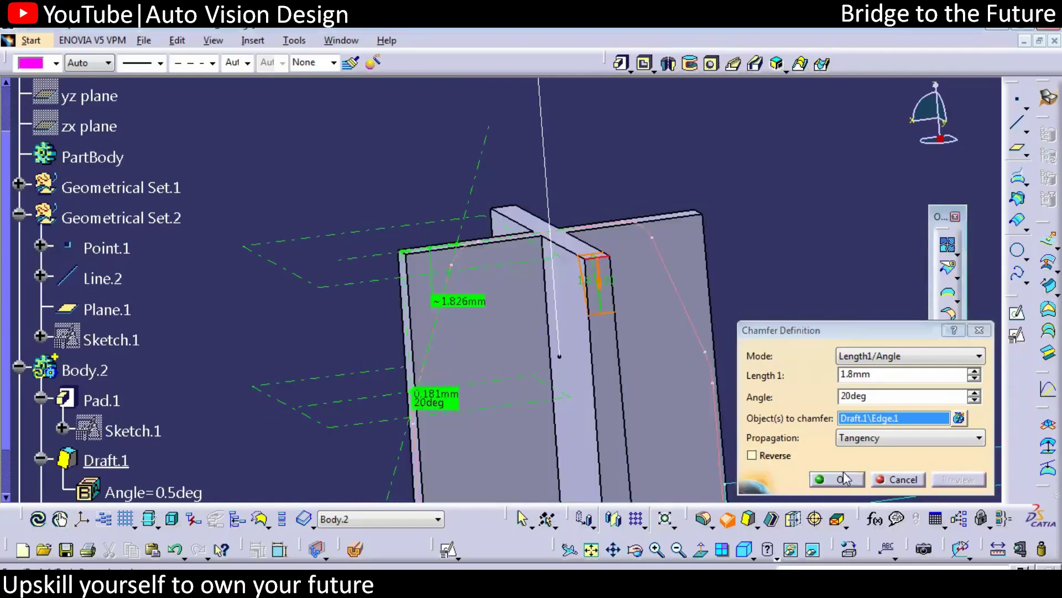
{"action": "left_click", "coordinate": [842, 476]}
Step: Measure the distance and angle between the pin's top face and the section's slanted line, using Surface only and Edge only
{"action": "left_click", "coordinate": [999, 549]}
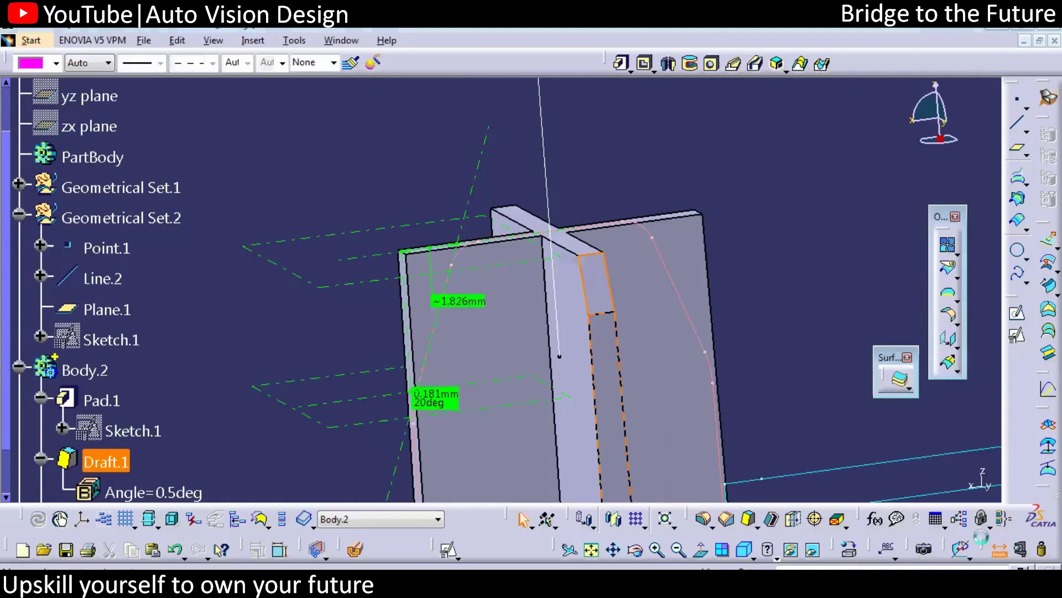
{"action": "middle_click_drag", "start_coordinate": [630, 443], "coordinate": [580, 348]}
{"action": "left_click", "coordinate": [586, 409]}
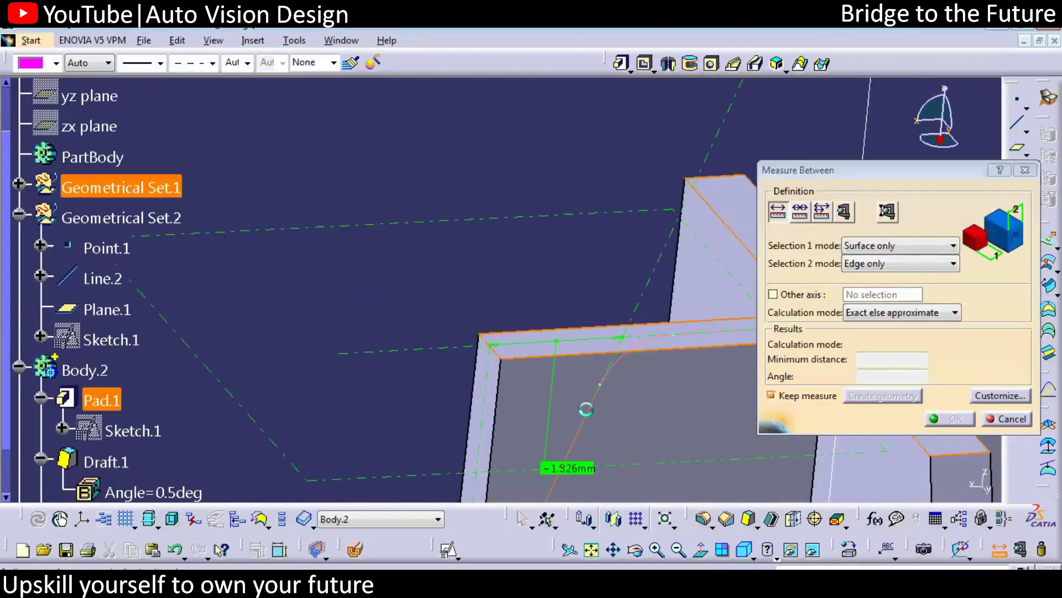
{"action": "left_click", "coordinate": [587, 387]}
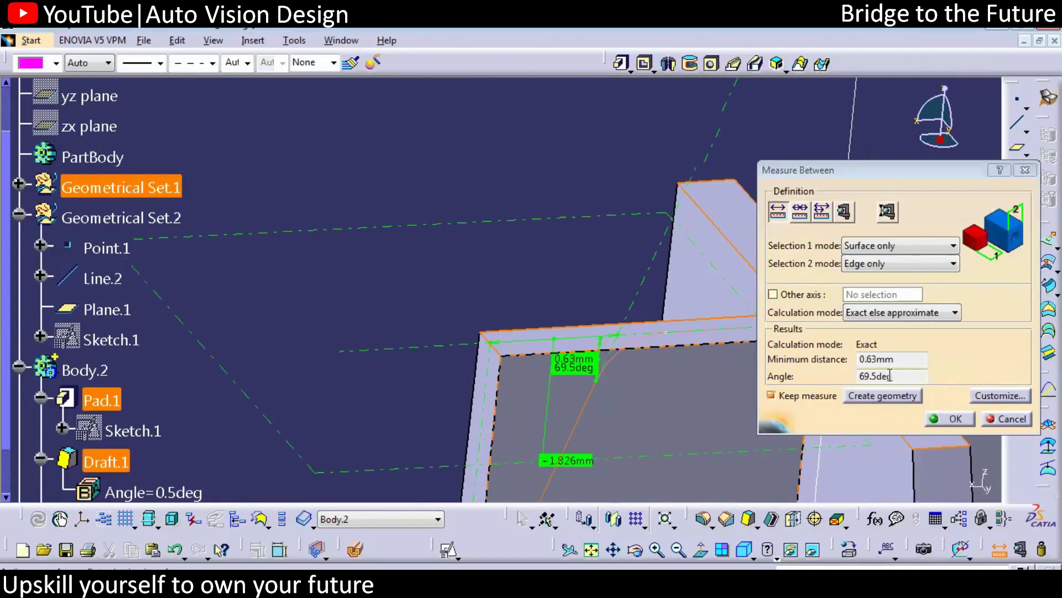
{"action": "left_click_drag", "start_coordinate": [890, 376], "coordinate": [859, 376]}
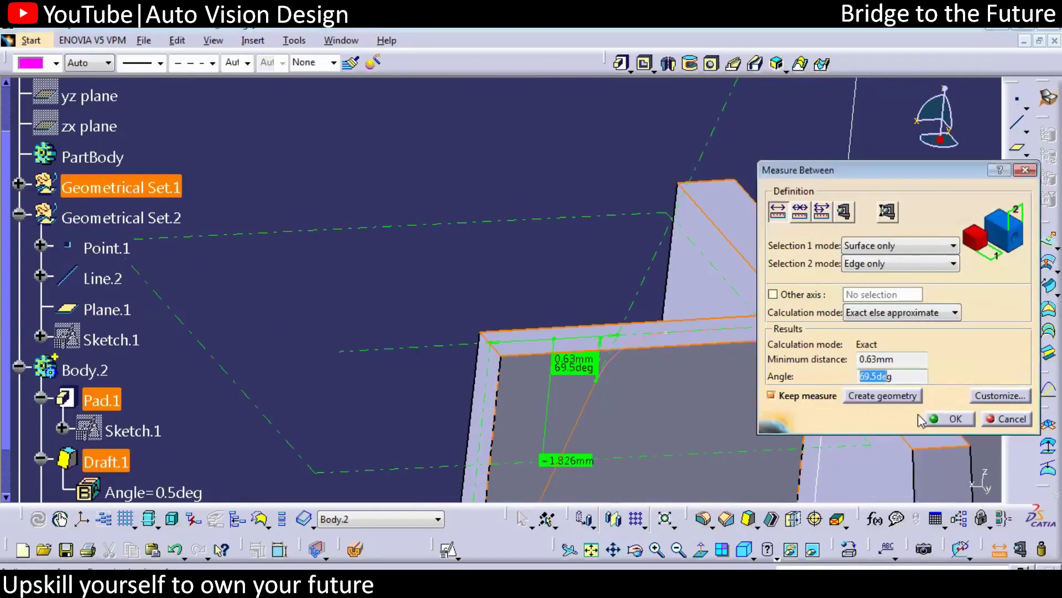
{"action": "left_click", "coordinate": [947, 419]}
Step: Try other angles for the rib chamfer, including 80, 25 and 15 degrees, with previews, and discard the edit
{"action": "middle_click_drag", "start_coordinate": [553, 310], "coordinate": [652, 396]}
{"action": "double_click", "coordinate": [635, 390]}
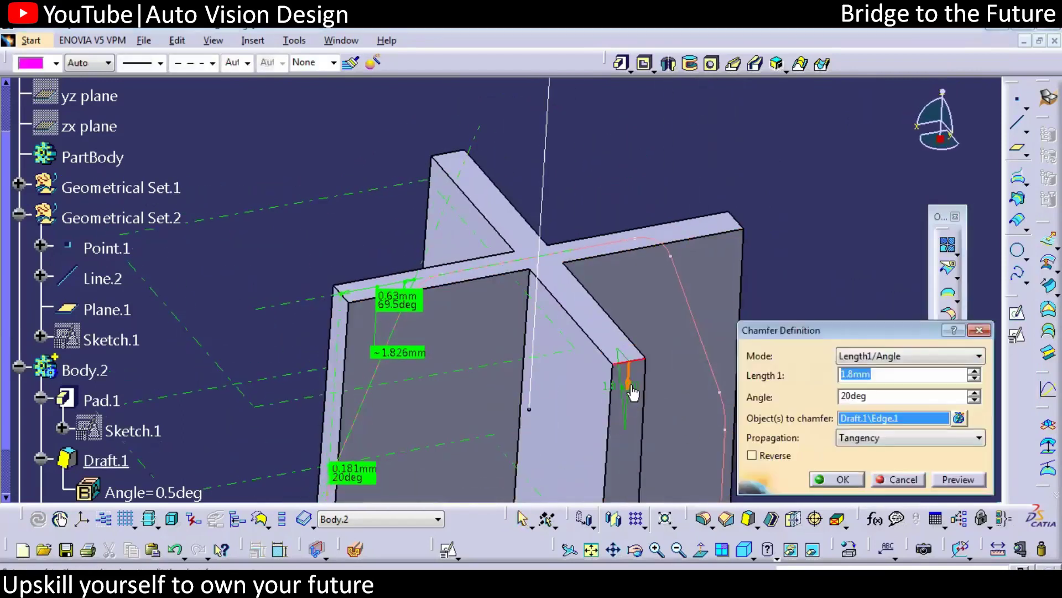
{"action": "key", "text": "Tab"}
{"action": "type", "text": "80"}
{"action": "left_click", "coordinate": [940, 480]}
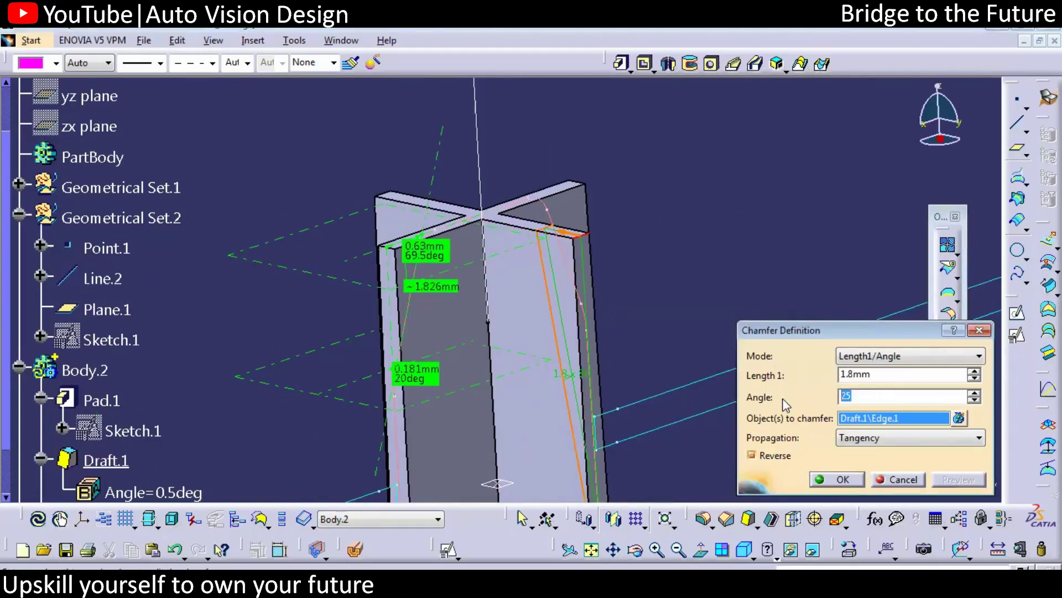
{"action": "left_click", "coordinate": [873, 376]}
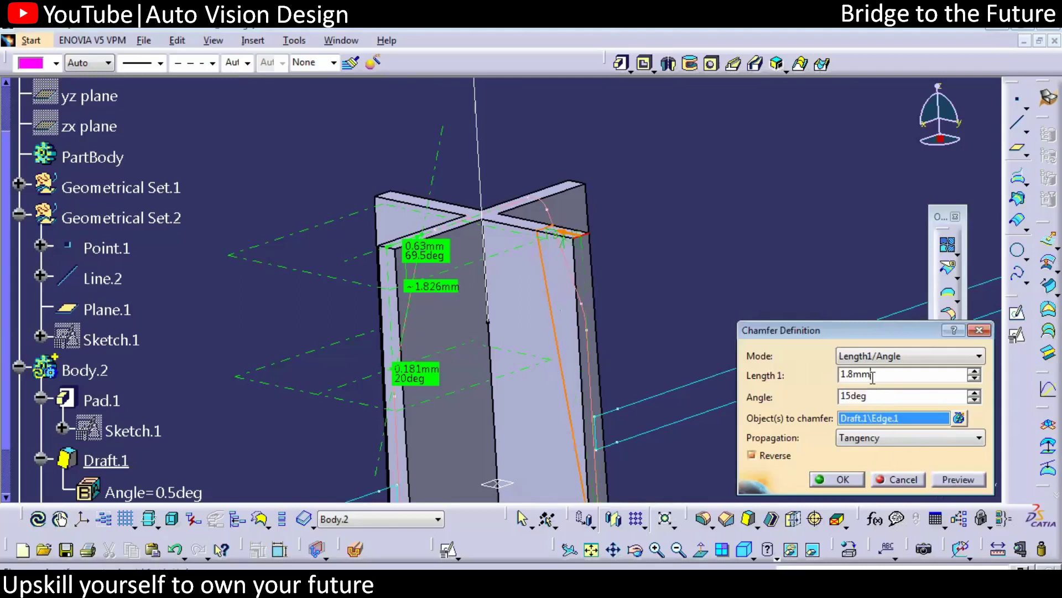
{"action": "left_click", "coordinate": [956, 484]}
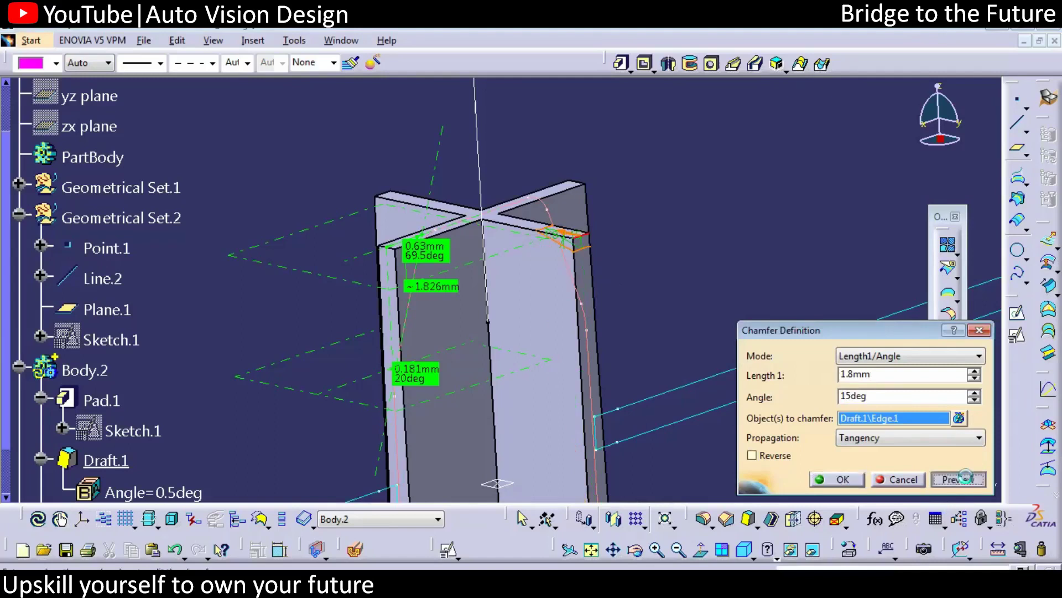
{"action": "left_click", "coordinate": [902, 479]}
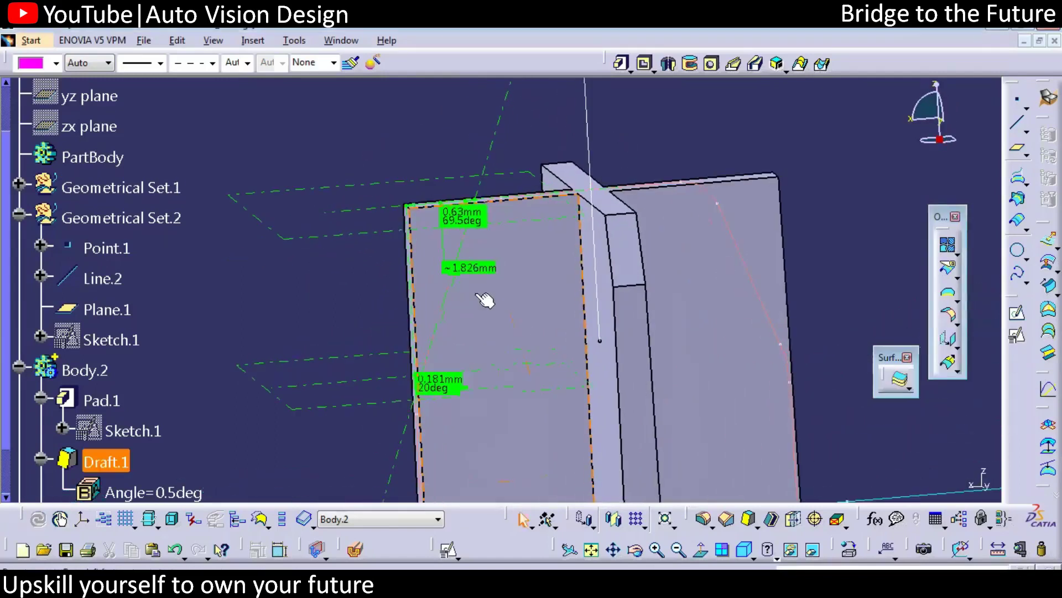
Step: Hide the three measurements shown near the top of the pin
{"action": "right_click", "coordinate": [480, 265]}
{"action": "left_click", "coordinate": [520, 311]}
{"action": "right_click", "coordinate": [450, 216]}
{"action": "left_click", "coordinate": [495, 263]}
{"action": "left_click", "coordinate": [451, 389]}
{"action": "left_click", "coordinate": [307, 373]}
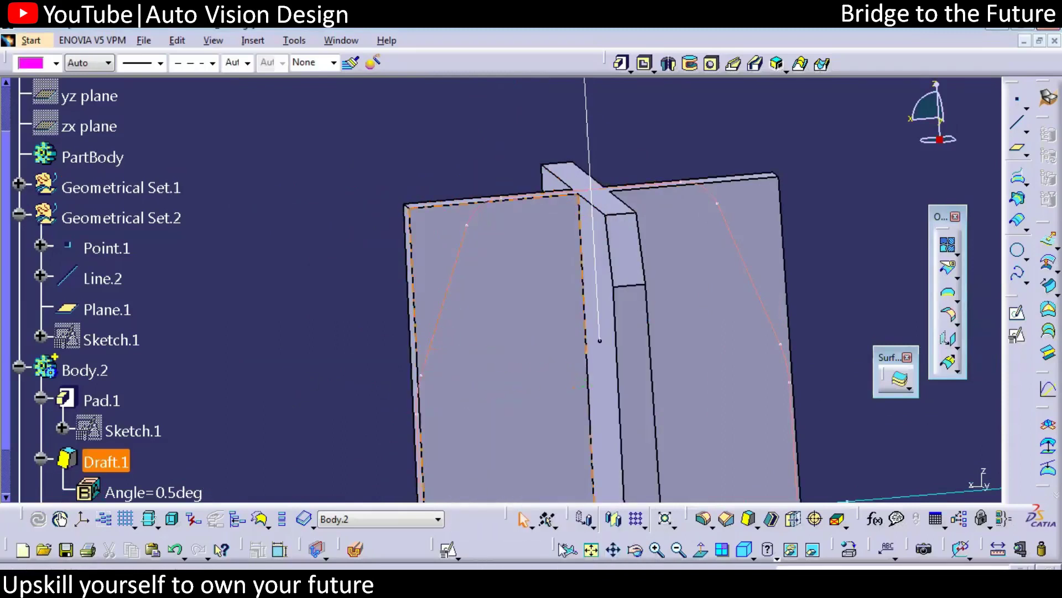
Step: Measure between the rib's top corner and the point where the section's slanted and side lines meet, with both selection modes set to Intersection
{"action": "left_click", "coordinate": [999, 549]}
{"action": "left_click", "coordinate": [888, 246]}
{"action": "left_click", "coordinate": [885, 355]}
{"action": "left_click", "coordinate": [888, 264]}
{"action": "left_click", "coordinate": [888, 372]}
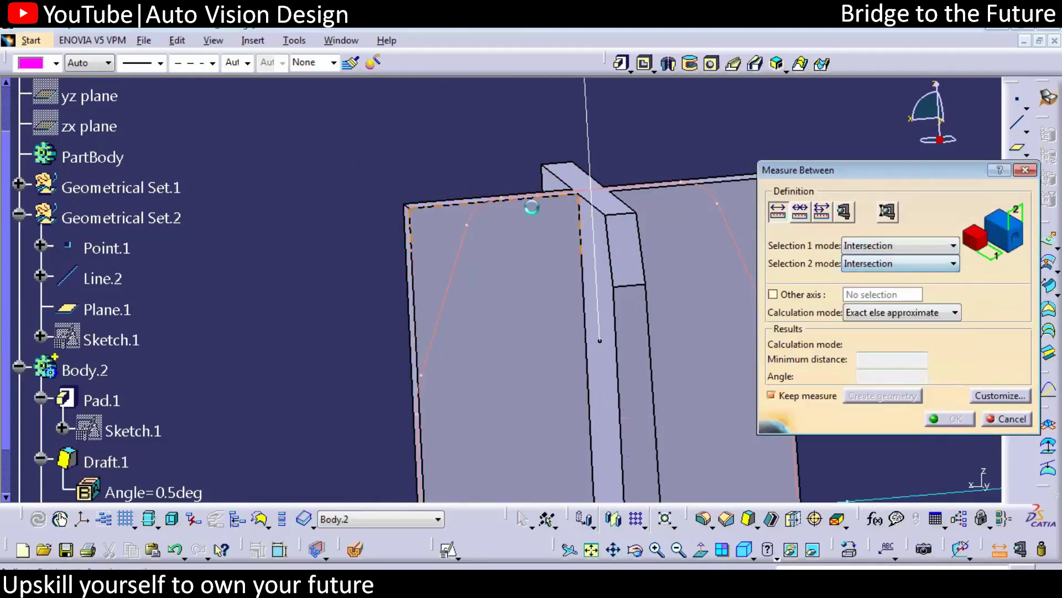
{"action": "left_click", "coordinate": [544, 192]}
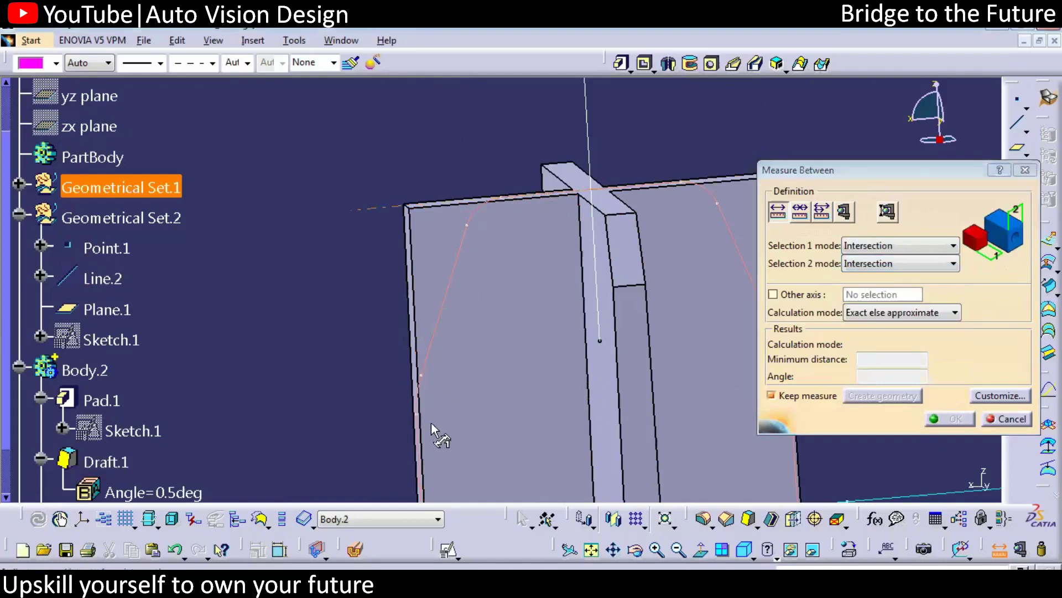
{"action": "left_click", "coordinate": [418, 442]}
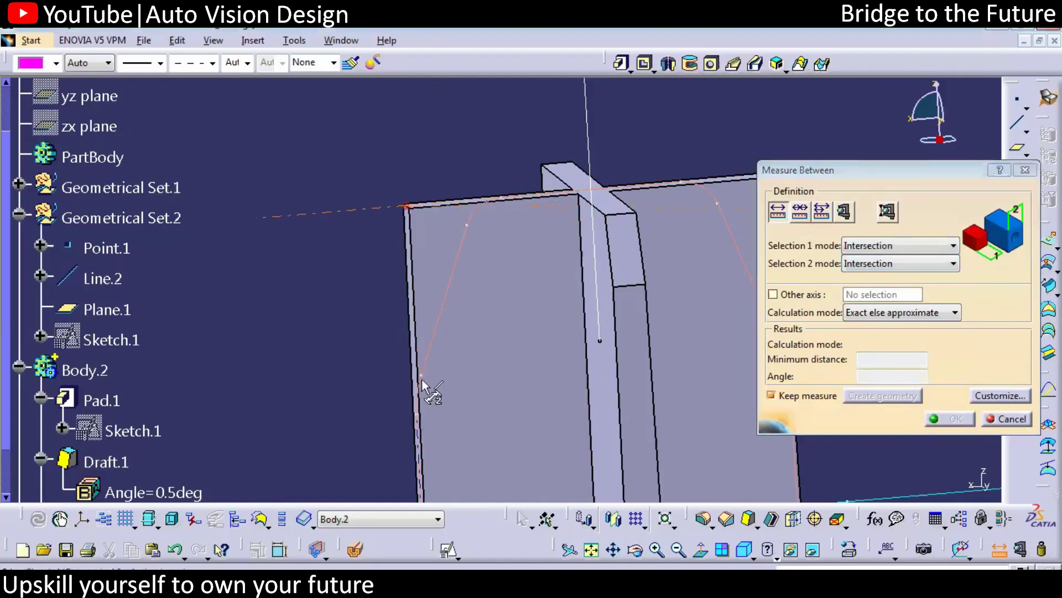
{"action": "left_click", "coordinate": [420, 447]}
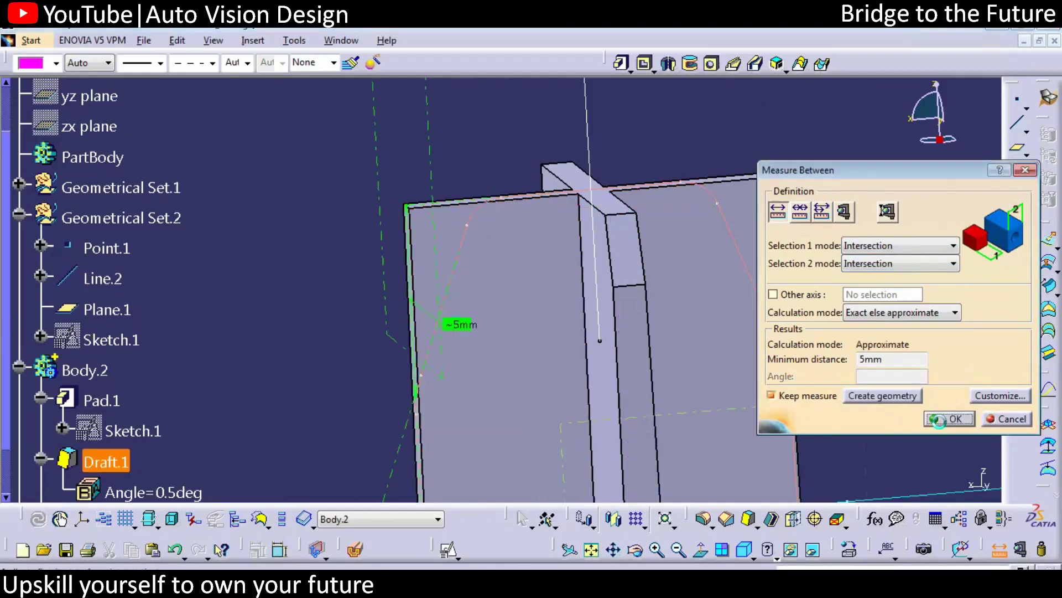
{"action": "left_click", "coordinate": [950, 419]}
Step: Edit the rib chamfer to a length of 5 mm and preview it
{"action": "middle_click_drag", "start_coordinate": [427, 294], "coordinate": [684, 295]}
{"action": "left_click", "coordinate": [698, 281]}
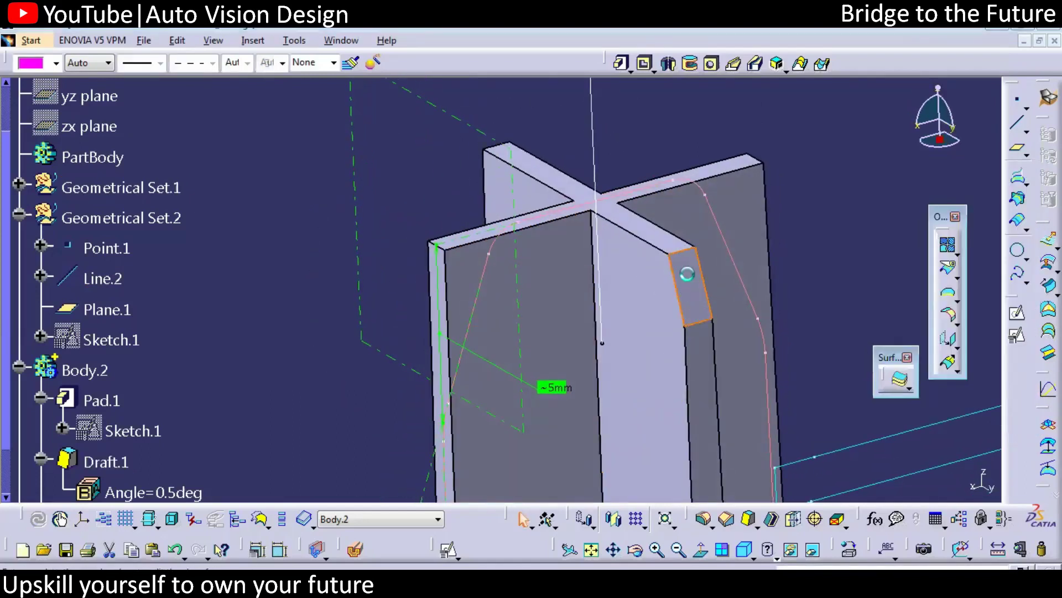
{"action": "type", "text": "5mm"}
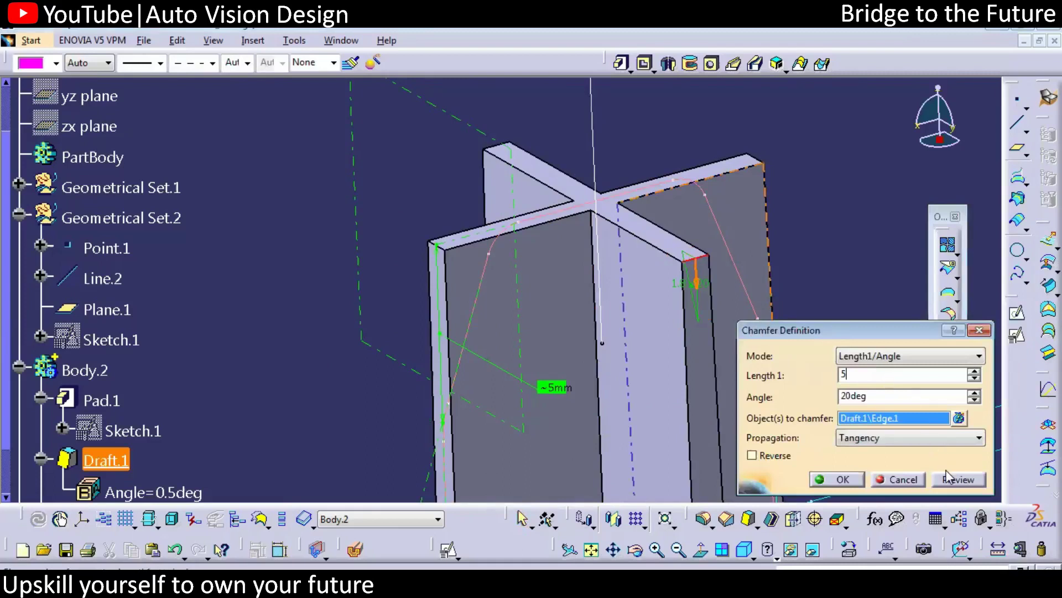
{"action": "left_click", "coordinate": [947, 476]}
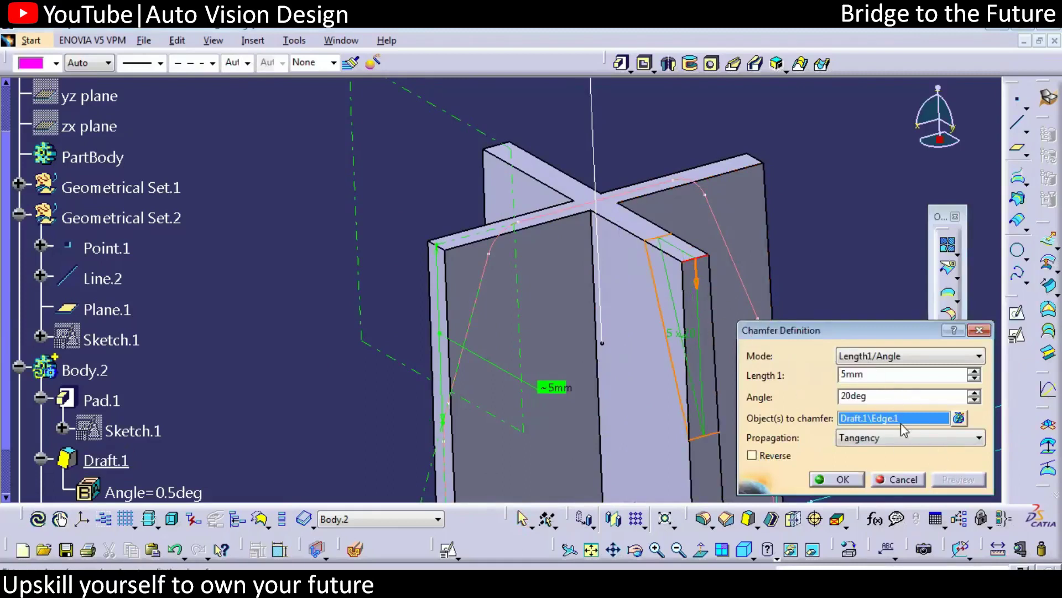
Step: Add the top outer edges of the other three ribs to the chamfer, preview it, and accept
{"action": "left_click", "coordinate": [959, 418]}
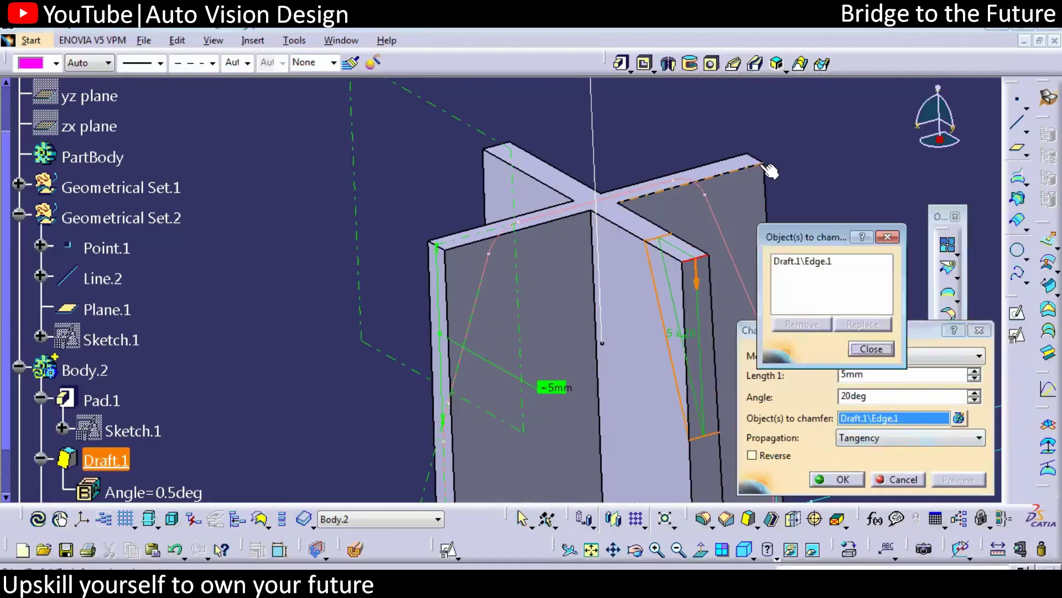
{"action": "left_click", "coordinate": [506, 149]}
{"action": "left_click", "coordinate": [452, 254]}
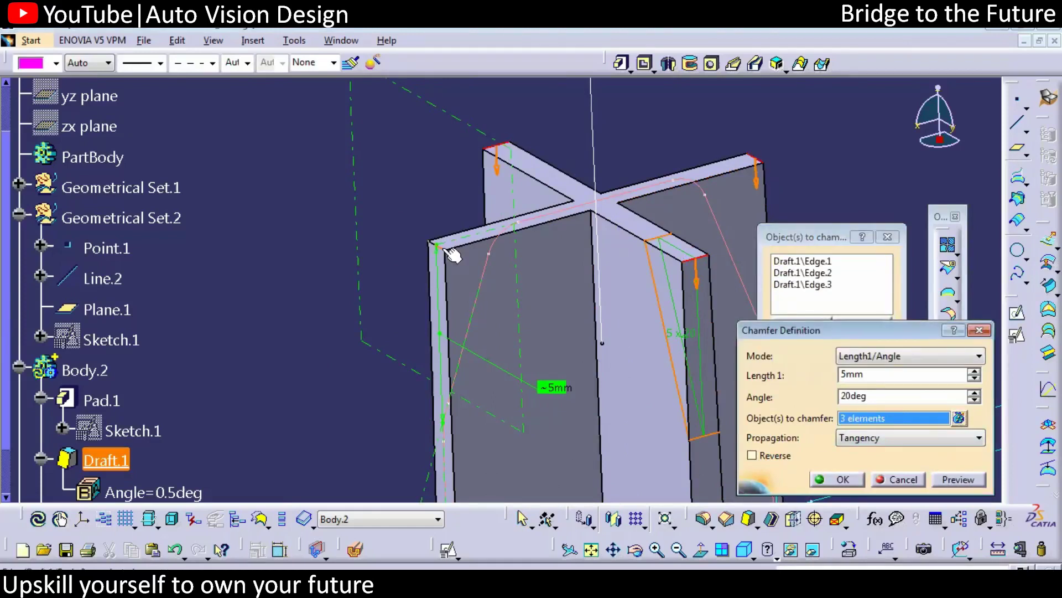
{"action": "left_click", "coordinate": [617, 357]}
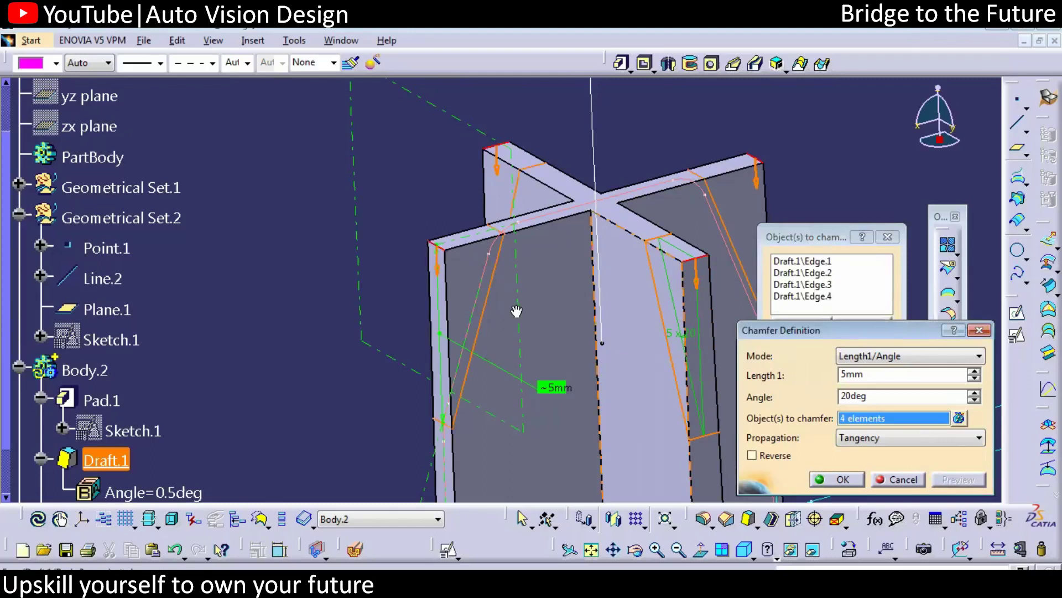
{"action": "middle_click_drag", "start_coordinate": [517, 311], "coordinate": [465, 299]}
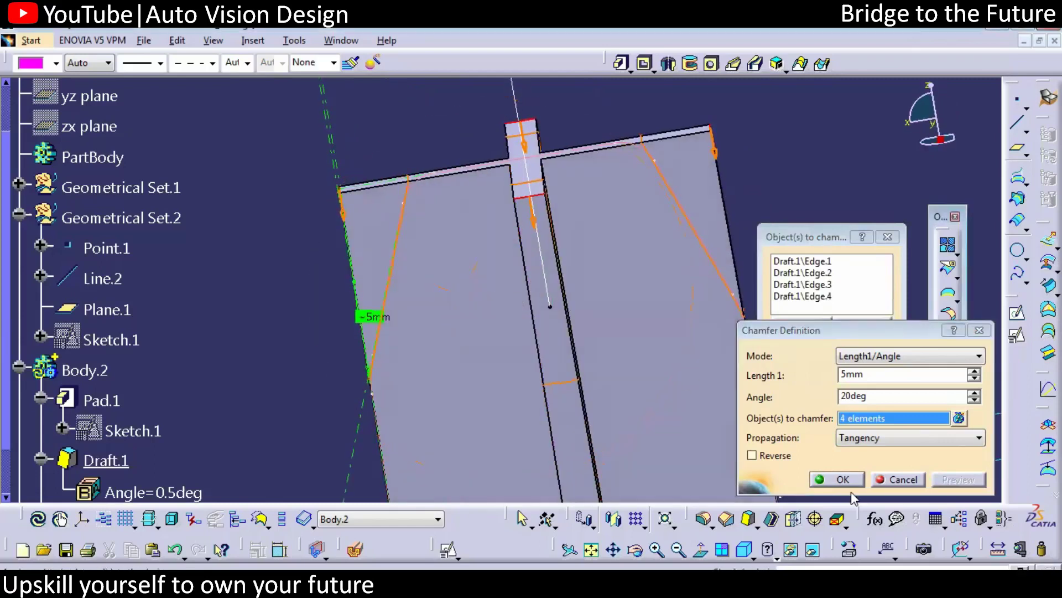
{"action": "left_click", "coordinate": [843, 479]}
Step: Measure the section curve's rounded corner at the top of the chamfered rib with Measure Item
{"action": "middle_click_drag", "start_coordinate": [845, 486], "coordinate": [483, 239]}
{"action": "left_click", "coordinate": [476, 237]}
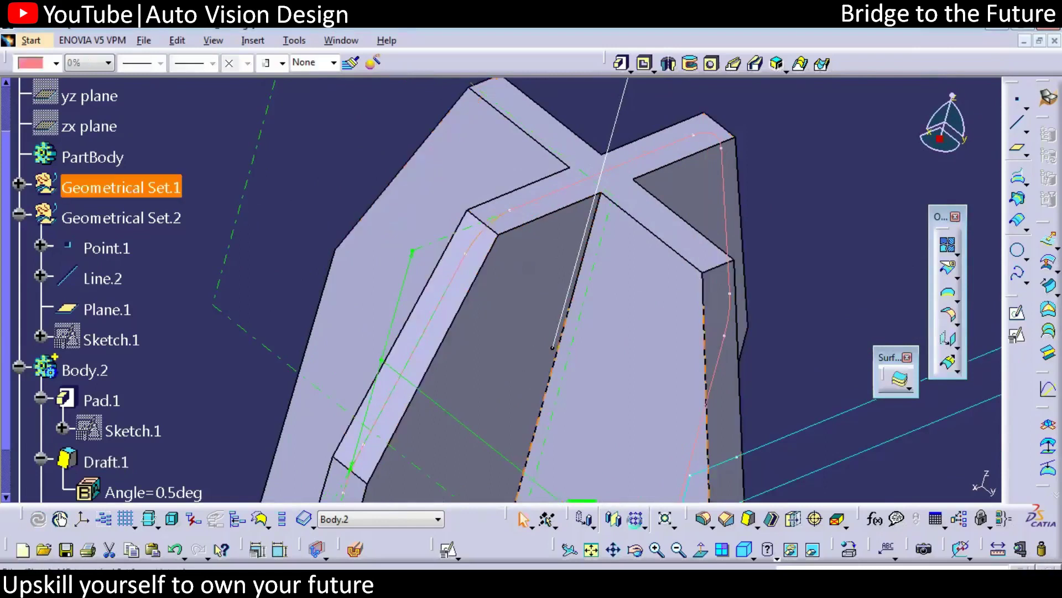
{"action": "left_click", "coordinate": [1021, 551]}
{"action": "left_click", "coordinate": [933, 564]}
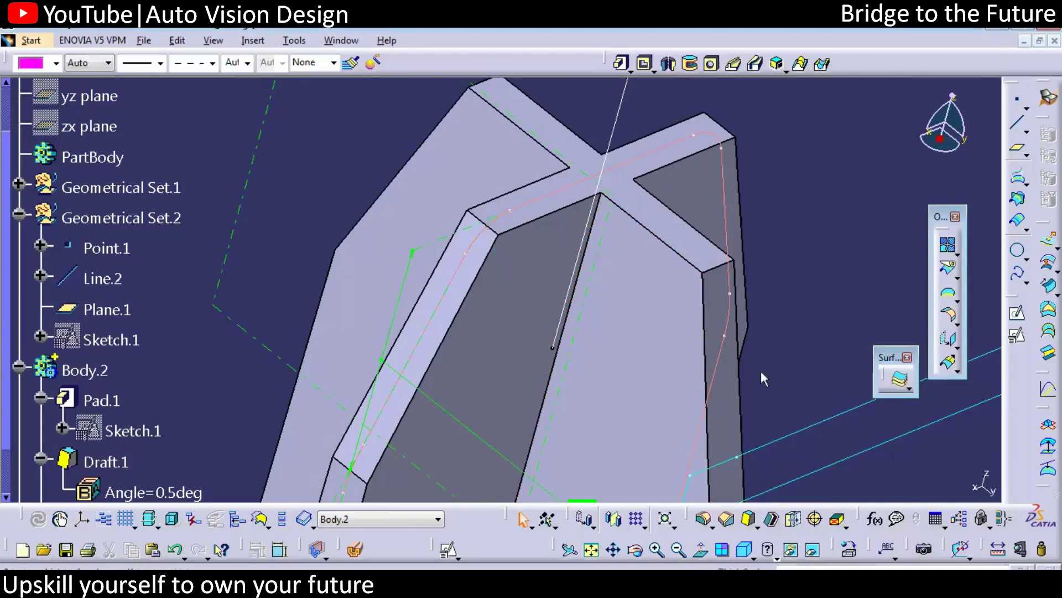
Step: Fillet the top edges of the chamfers on all four ribs with a 1 mm radius, preview it, and accept
{"action": "left_click", "coordinate": [701, 518]}
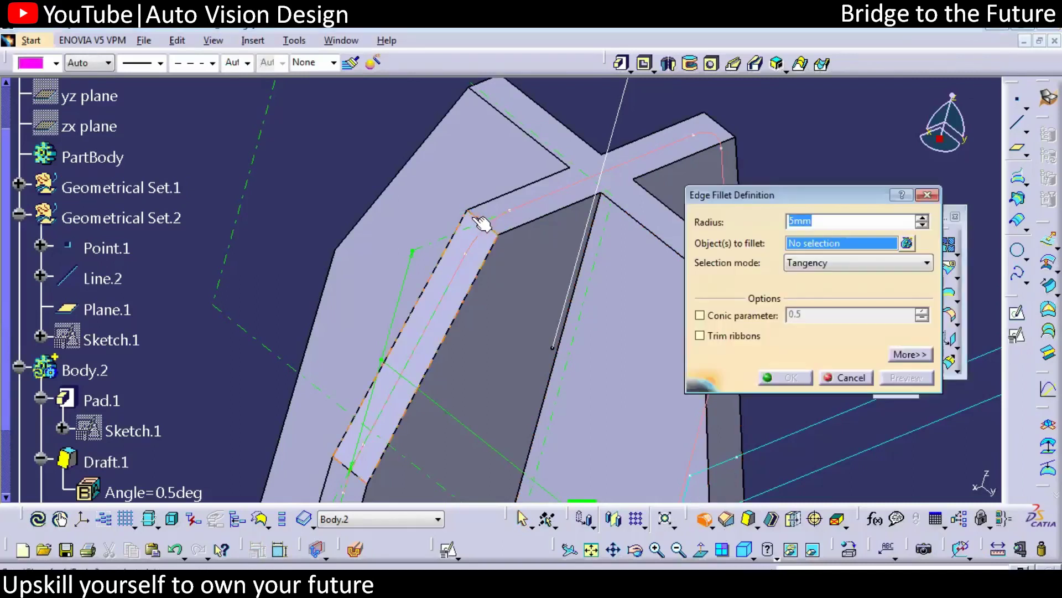
{"action": "left_click", "coordinate": [483, 220]}
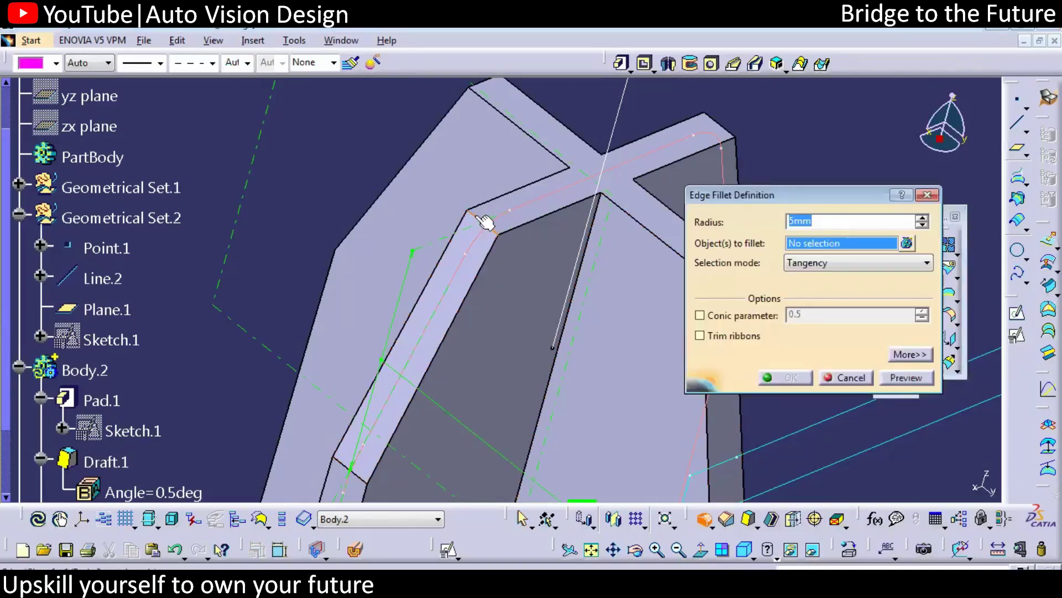
{"action": "middle_click_drag", "start_coordinate": [456, 254], "coordinate": [373, 262]}
{"action": "left_click", "coordinate": [636, 275]}
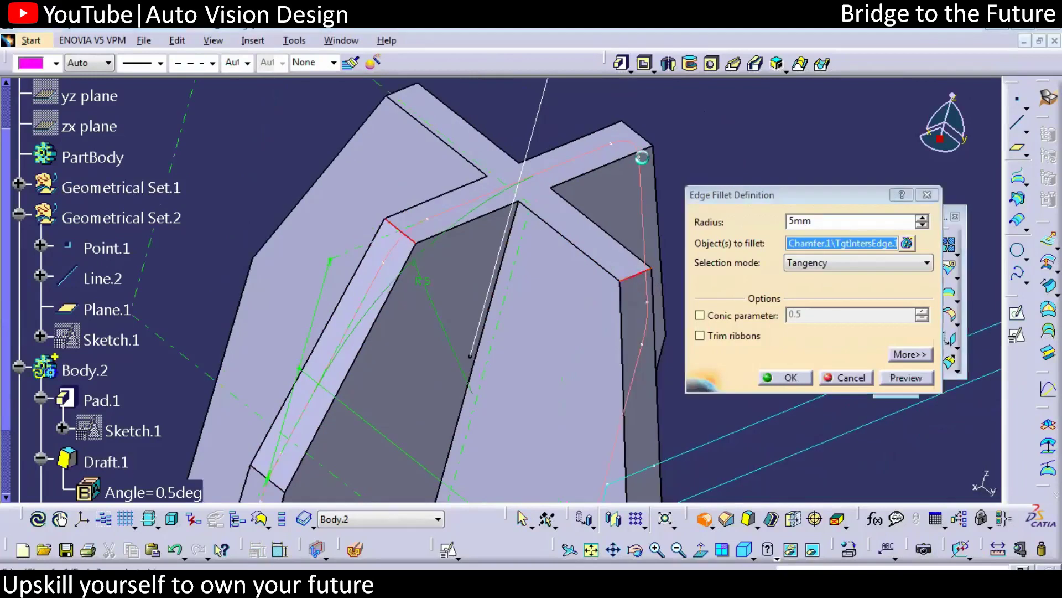
{"action": "left_click", "coordinate": [642, 158]}
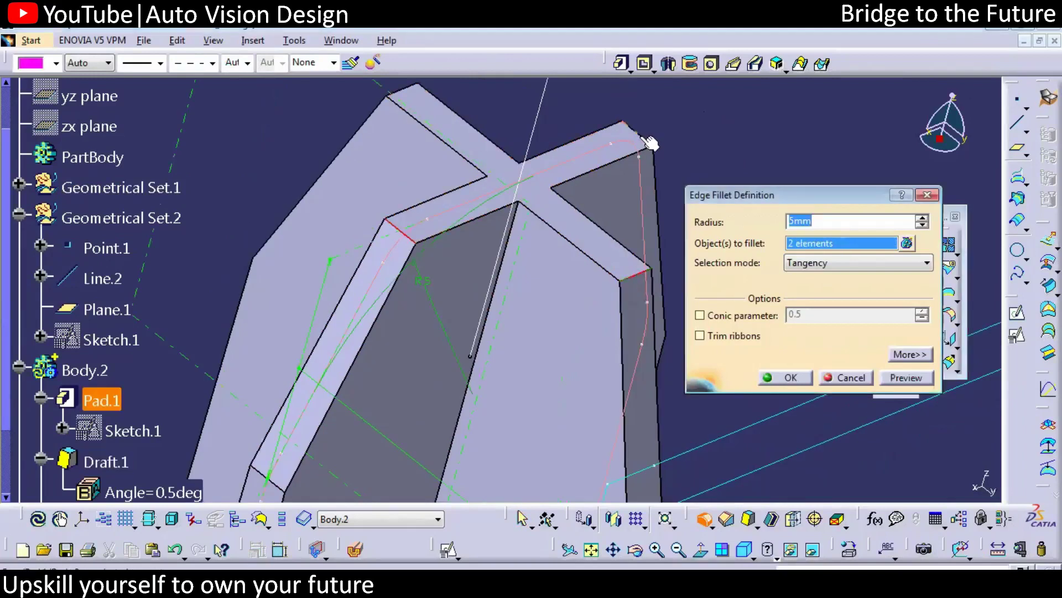
{"action": "left_click", "coordinate": [414, 91]}
{"action": "type", "text": "1"}
{"action": "left_click", "coordinate": [905, 377]}
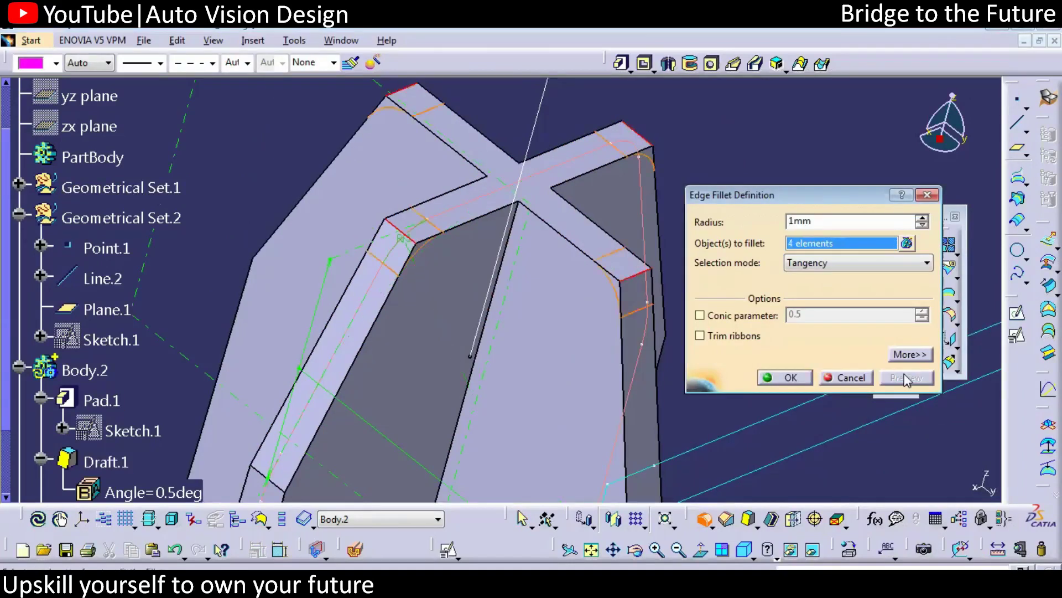
{"action": "left_click", "coordinate": [790, 379]}
Step: Measure the section curve's rounded corner at the lower end of the rib chamfer with Measure Item
{"action": "middle_click_drag", "start_coordinate": [553, 288], "coordinate": [540, 215]}
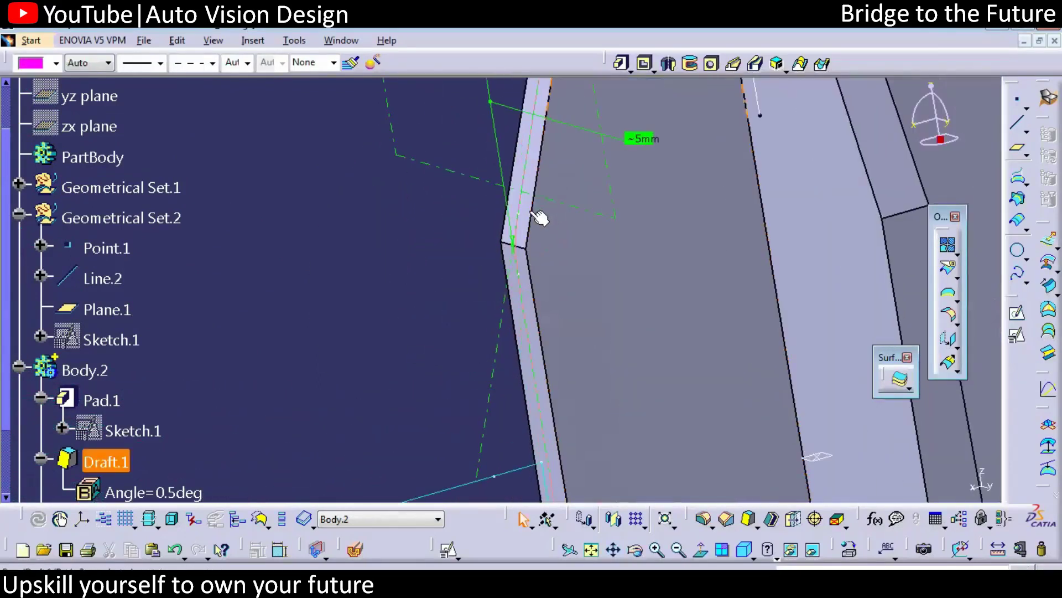
{"action": "left_click", "coordinate": [522, 223]}
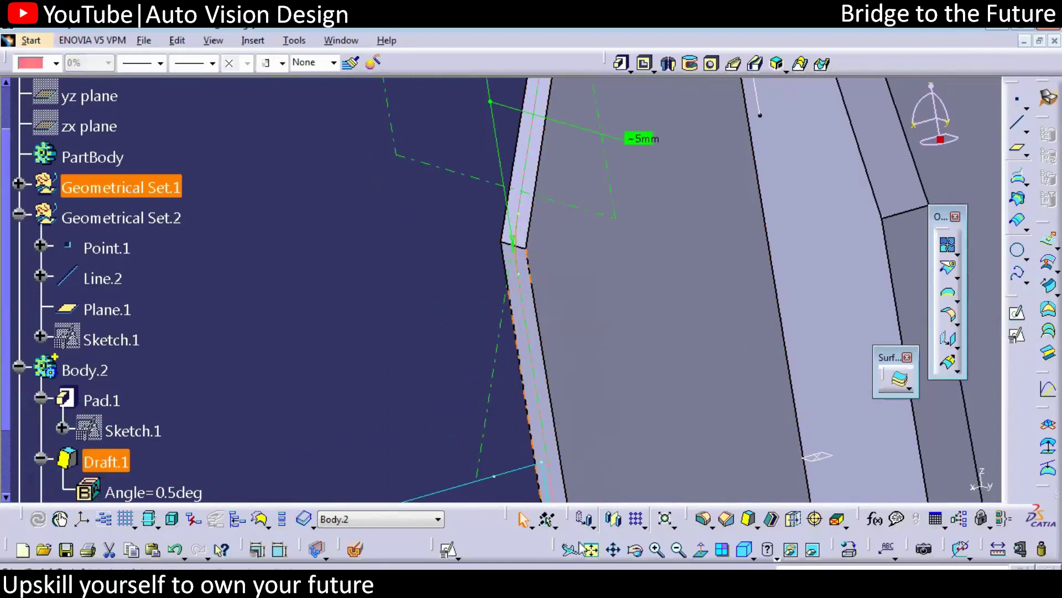
{"action": "left_click", "coordinate": [1020, 550]}
{"action": "left_click", "coordinate": [989, 564]}
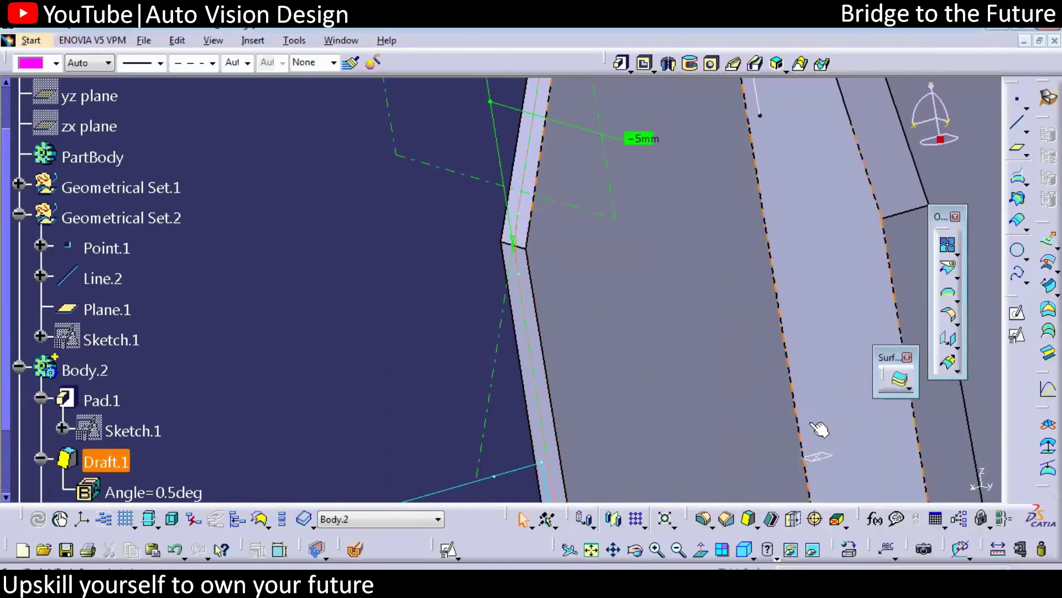
Step: Fillet the lower edges of the chamfers on all four ribs with a 3 mm radius, preview it, and accept
{"action": "left_click", "coordinate": [704, 519]}
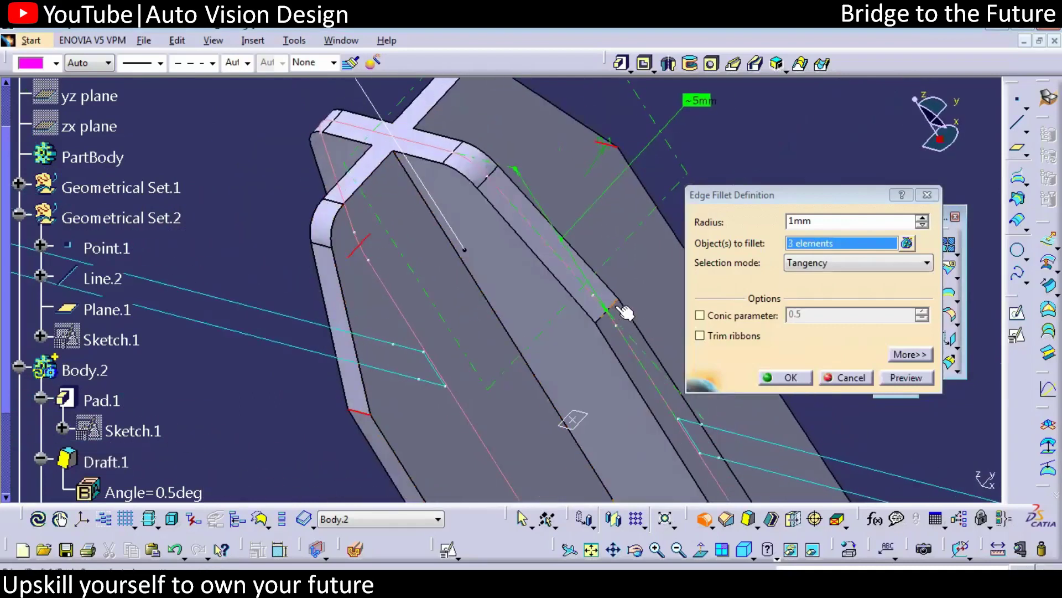
{"action": "left_click", "coordinate": [624, 308]}
{"action": "type", "text": "3"}
{"action": "left_click", "coordinate": [907, 377]}
{"action": "left_click", "coordinate": [792, 377]}
Step: Collapse Geometrical Set.2 in the specification tree and inspect the features under Body.2
{"action": "middle_click_drag", "start_coordinate": [792, 376], "coordinate": [514, 260]}
{"action": "right_click", "coordinate": [610, 192]}
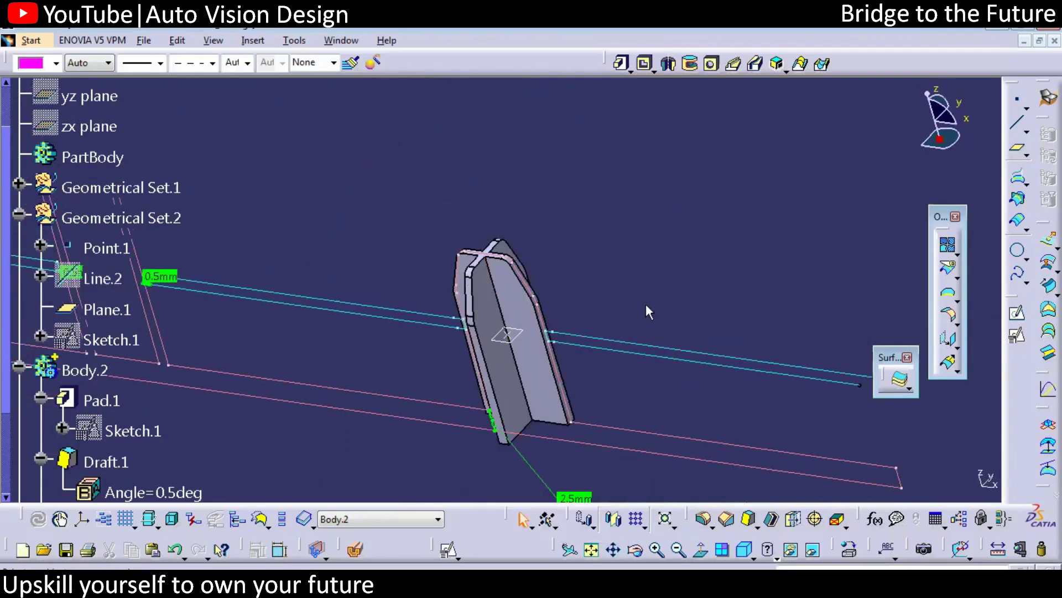
{"action": "middle_click_drag", "start_coordinate": [647, 242], "coordinate": [550, 344]}
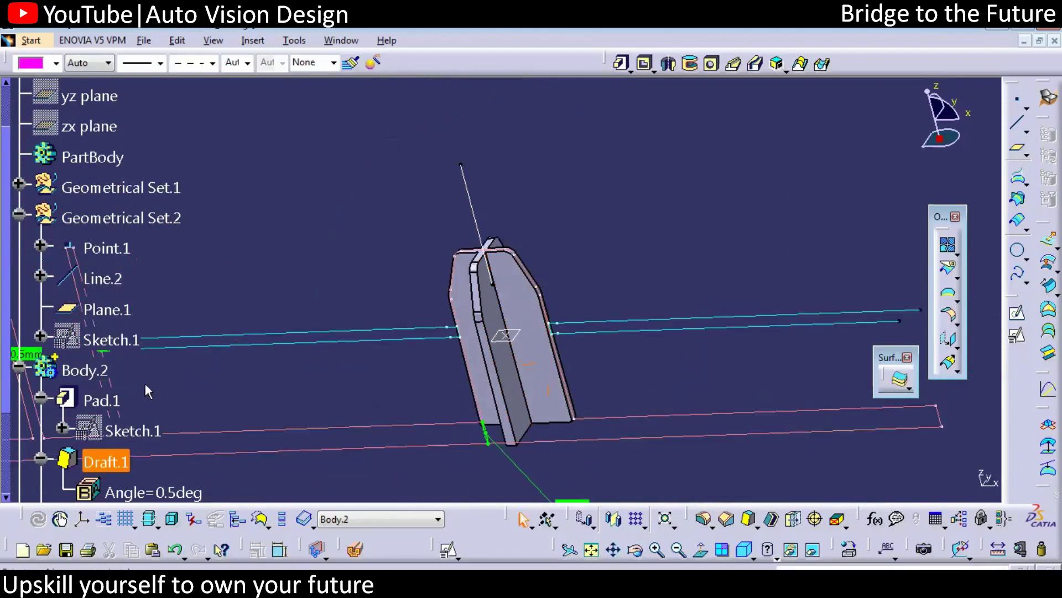
{"action": "left_click", "coordinate": [91, 369]}
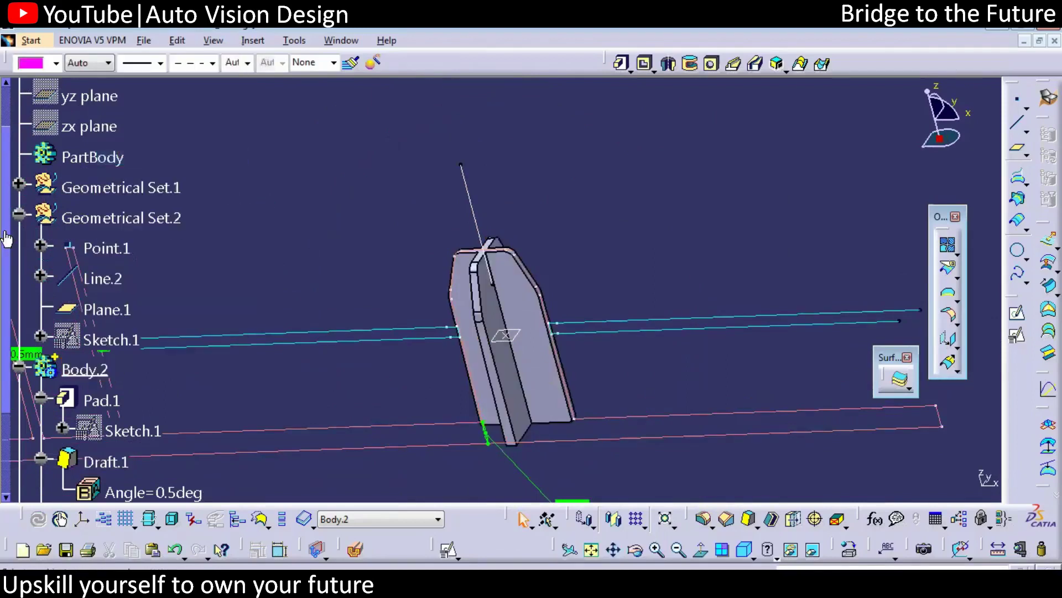
{"action": "left_click", "coordinate": [19, 214]}
{"action": "left_click", "coordinate": [19, 186]}
{"action": "left_click", "coordinate": [19, 125]}
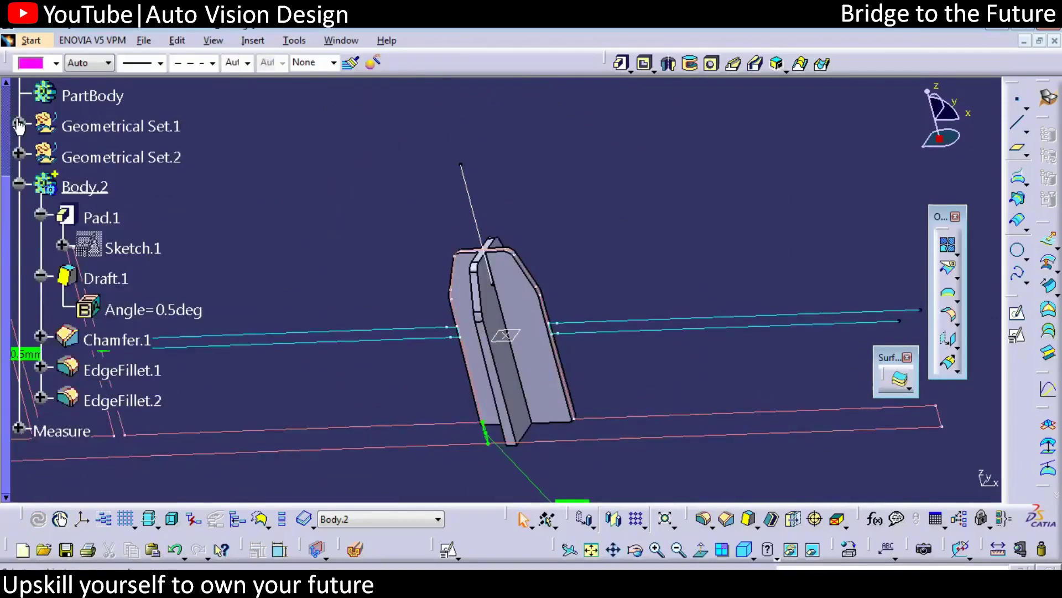
{"action": "scroll", "coordinate": [14, 219], "scroll_direction": "up", "scroll_amount": 3}
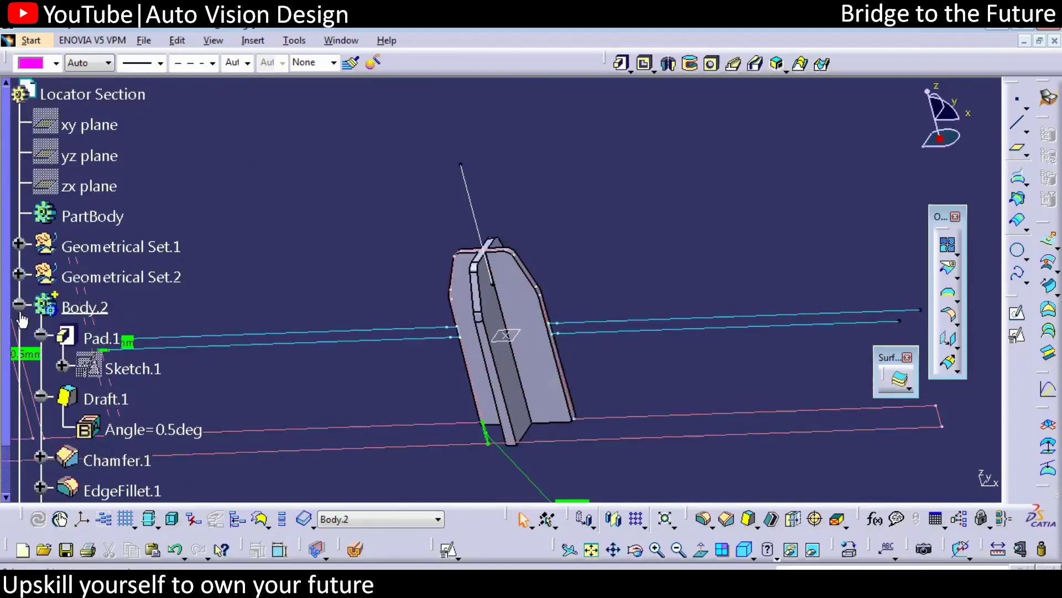
{"action": "right_click", "coordinate": [77, 308]}
{"action": "left_click", "coordinate": [138, 374]}
Step: Cut the pin with a dynamic section parallel to a rib's side face and view the cut profile
{"action": "middle_click_drag", "start_coordinate": [467, 338], "coordinate": [455, 399]}
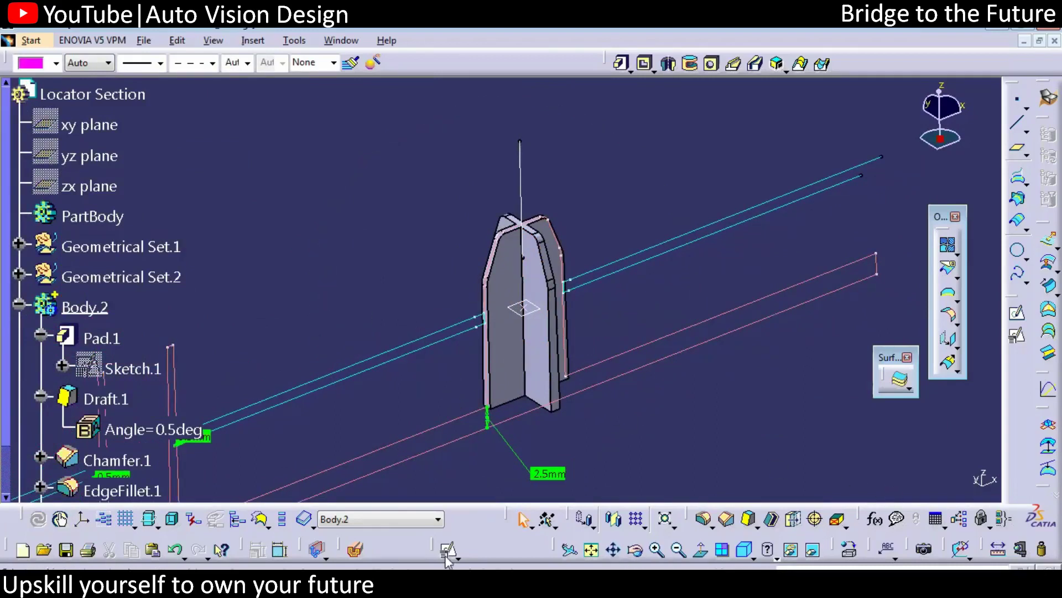
{"action": "left_click", "coordinate": [354, 553]}
{"action": "left_click", "coordinate": [504, 288]}
{"action": "middle_click_drag", "start_coordinate": [498, 416], "coordinate": [525, 308]}
{"action": "left_click_drag", "start_coordinate": [518, 311], "coordinate": [515, 308]}
{"action": "middle_click_drag", "start_coordinate": [516, 308], "coordinate": [867, 553]}
Step: Measure between the rib's outer side face and the adjacent cyan section edge, using the Surface only and Edge only selection modes
{"action": "left_click", "coordinate": [997, 550]}
{"action": "left_click", "coordinate": [886, 245]}
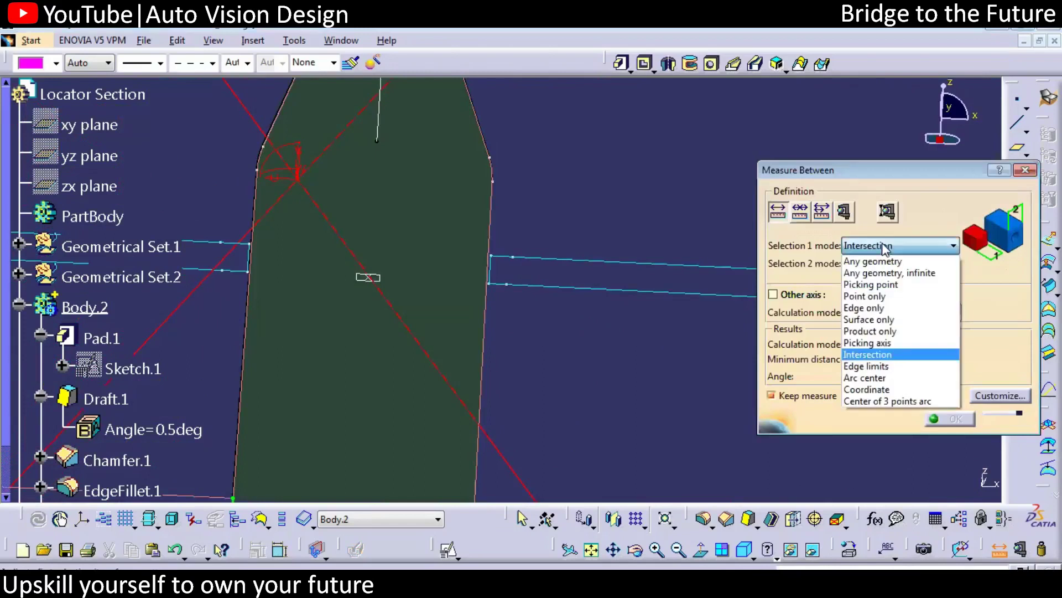
{"action": "left_click", "coordinate": [880, 319]}
{"action": "left_click", "coordinate": [899, 263]}
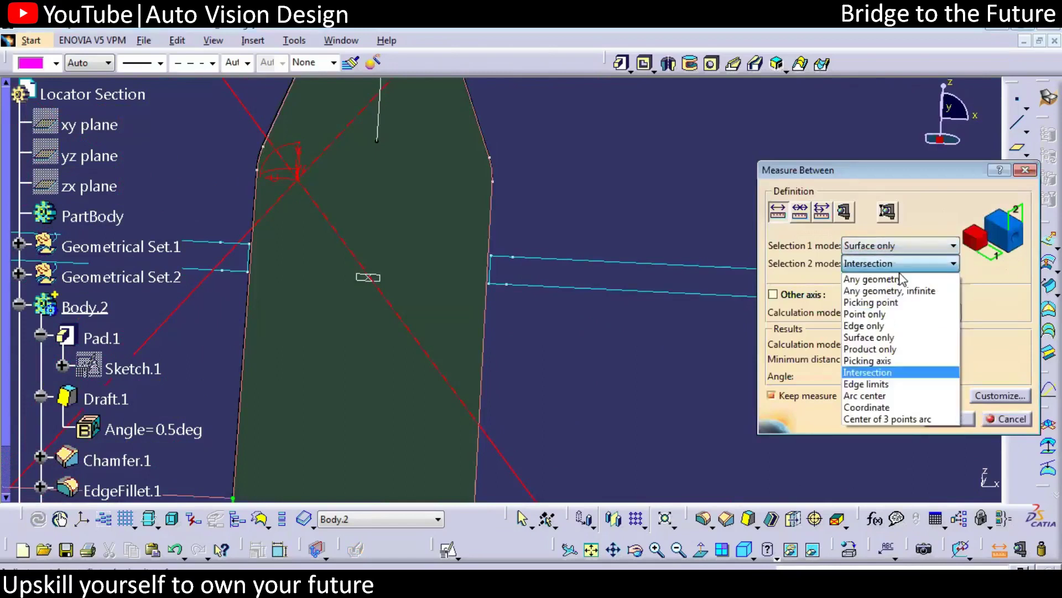
{"action": "left_click", "coordinate": [864, 326]}
{"action": "scroll", "coordinate": [470, 277], "scroll_direction": "up", "scroll_amount": 3}
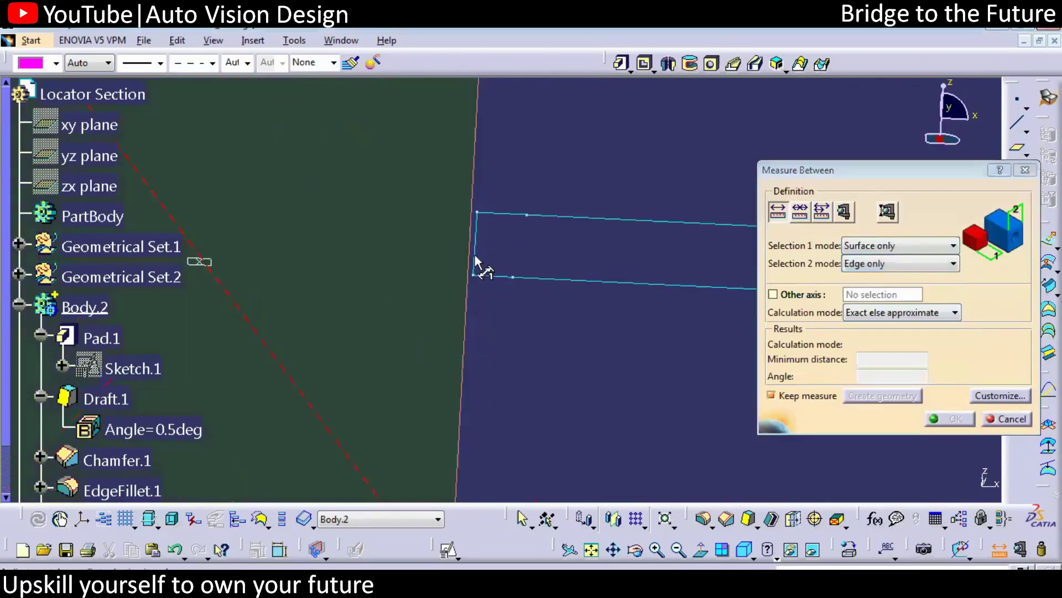
{"action": "middle_click_drag", "start_coordinate": [504, 249], "coordinate": [486, 285]}
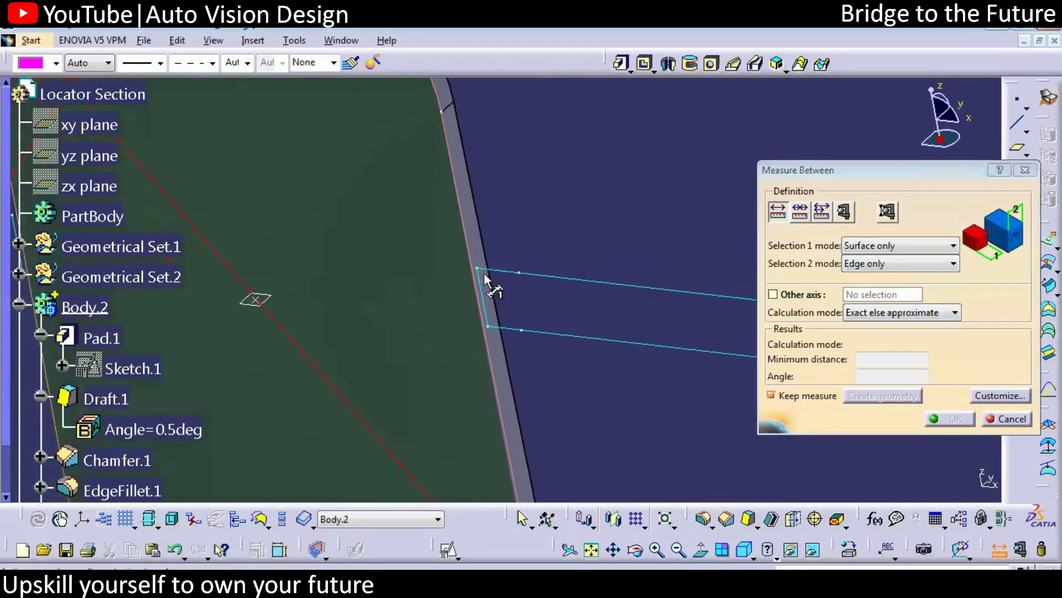
{"action": "left_click", "coordinate": [501, 328]}
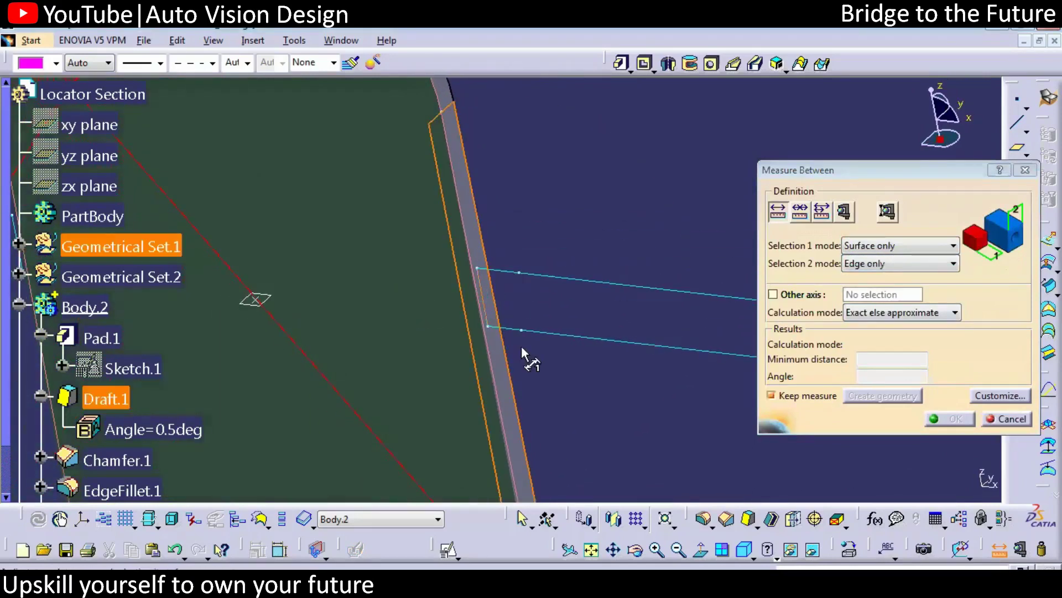
Step: Measure the same gap on the opposite side of the pin, and turn off the dynamic section
{"action": "middle_click_drag", "start_coordinate": [605, 434], "coordinate": [432, 290]}
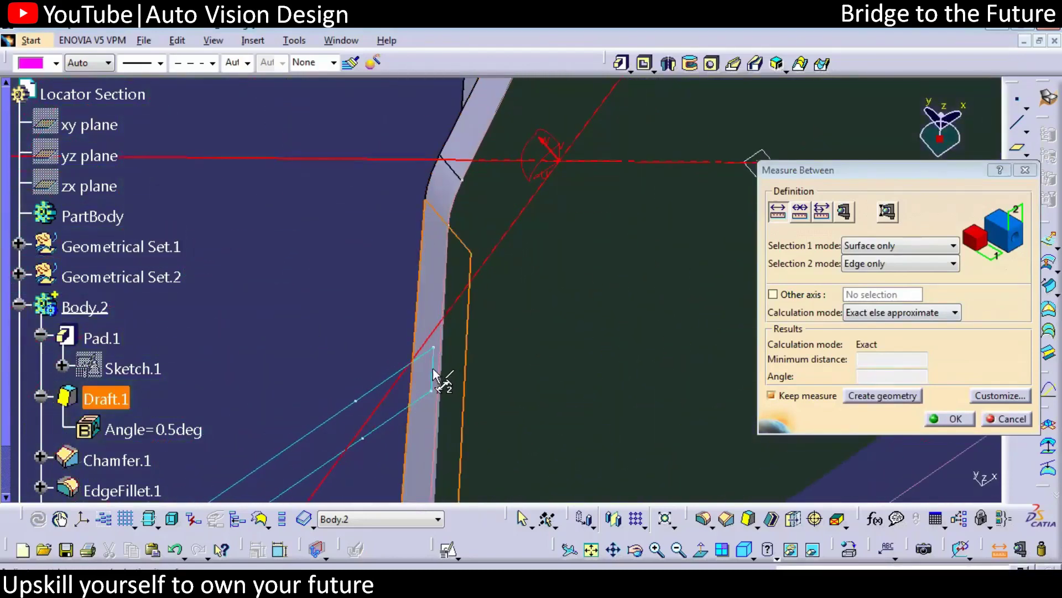
{"action": "left_click", "coordinate": [455, 403]}
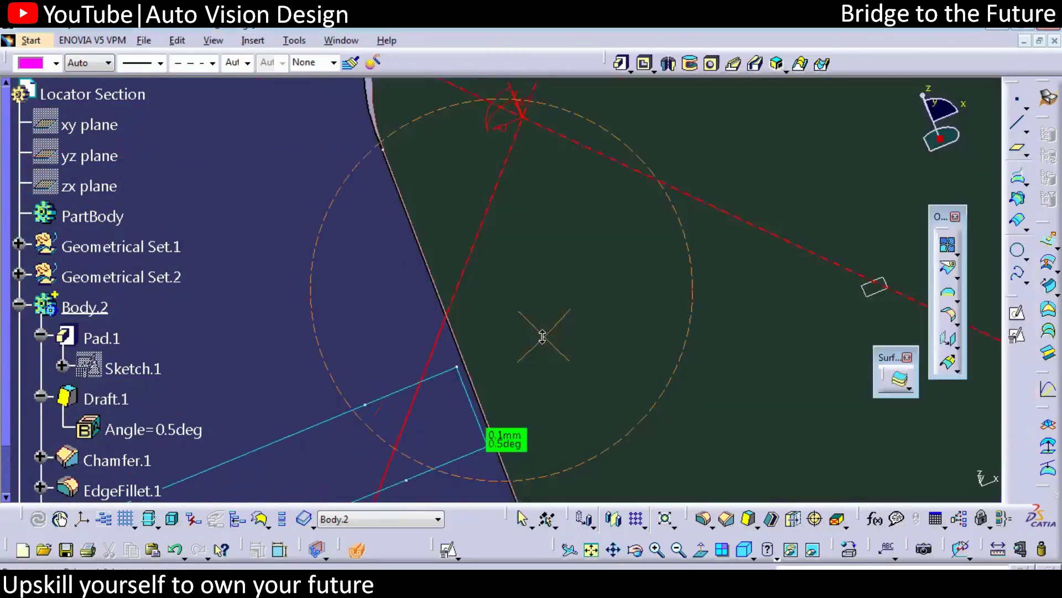
{"action": "middle_click_drag", "start_coordinate": [542, 336], "coordinate": [459, 396]}
{"action": "middle_click_drag", "start_coordinate": [555, 365], "coordinate": [490, 487]}
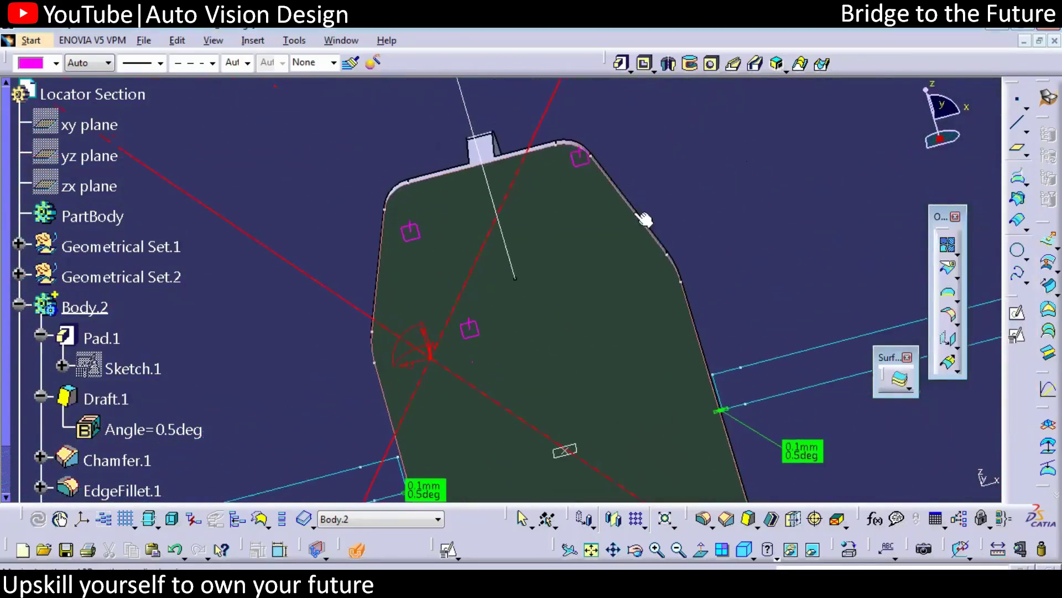
{"action": "middle_click_drag", "start_coordinate": [718, 436], "coordinate": [626, 401]}
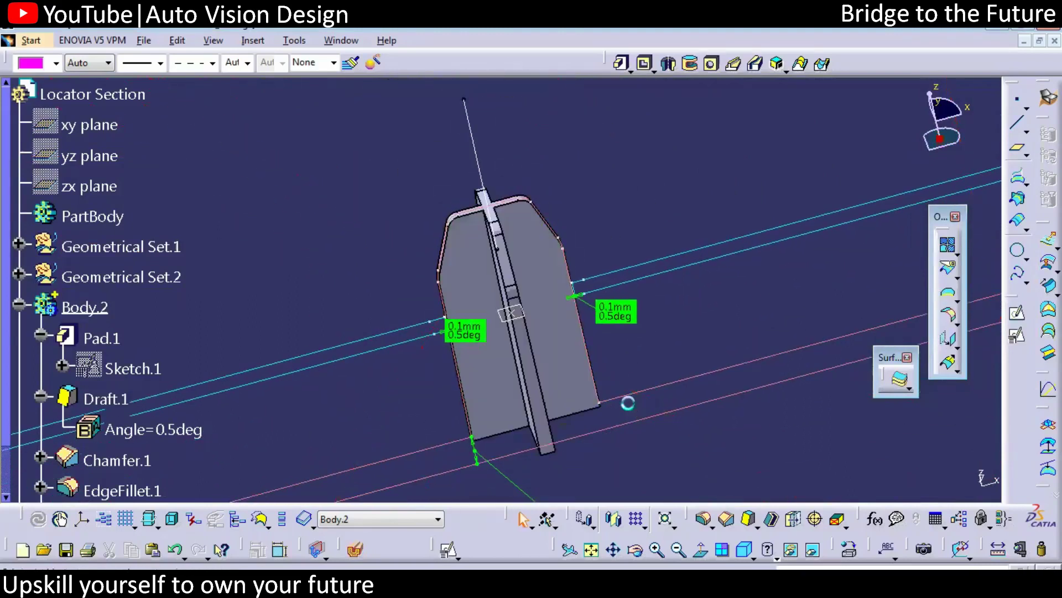
Step: Collapse Body.2 in the tree and create a PowerCopy from it with Sketch.1, Plane.1 and Line.2 as inputs
{"action": "middle_click_drag", "start_coordinate": [427, 329], "coordinate": [464, 376]}
{"action": "middle_click_drag", "start_coordinate": [679, 353], "coordinate": [522, 311]}
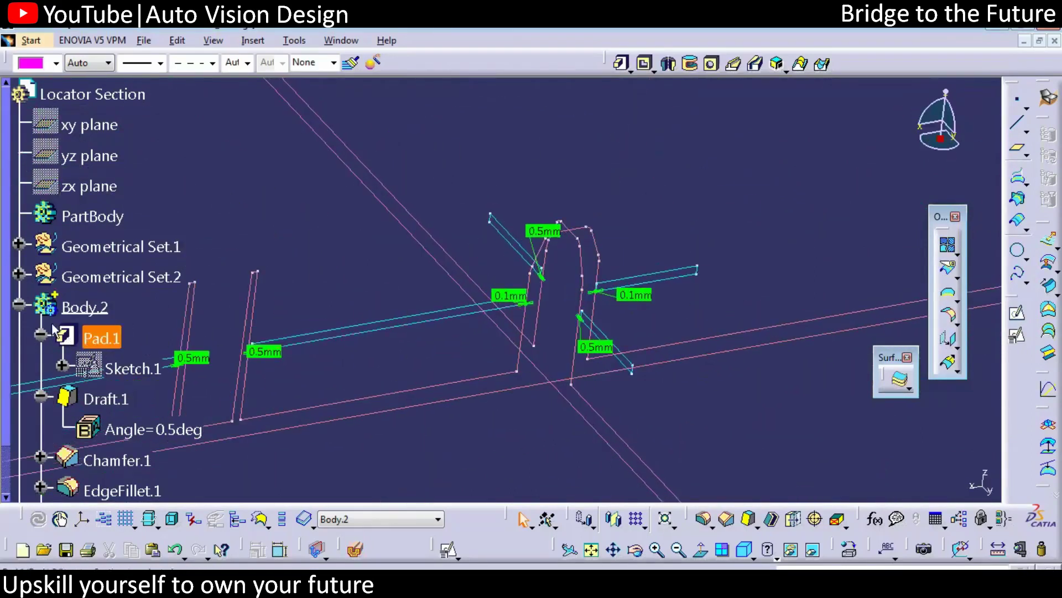
{"action": "left_click", "coordinate": [19, 304]}
{"action": "left_click", "coordinate": [76, 307]}
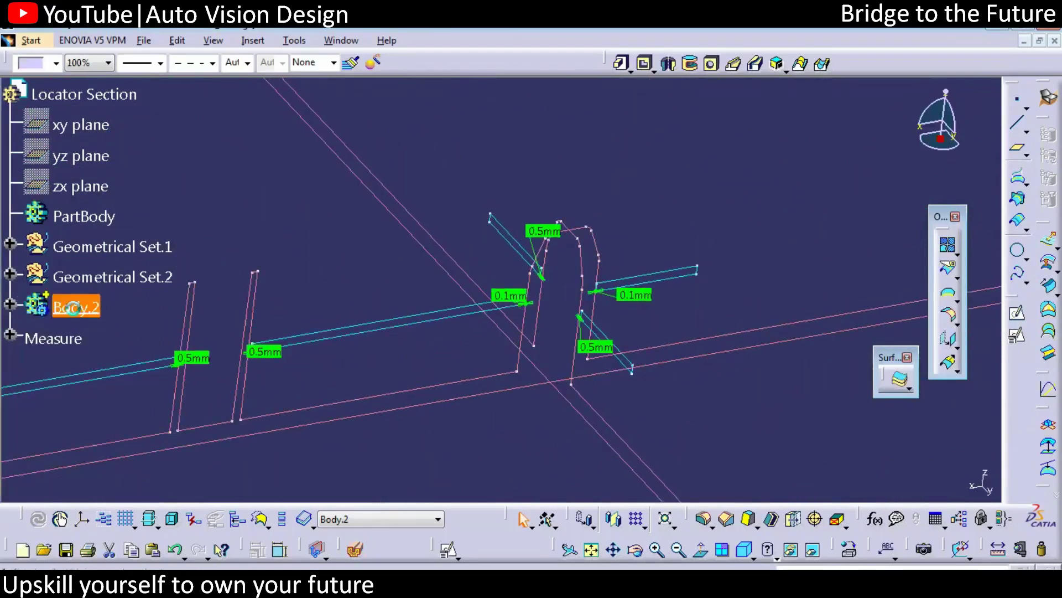
{"action": "left_click", "coordinate": [253, 41]}
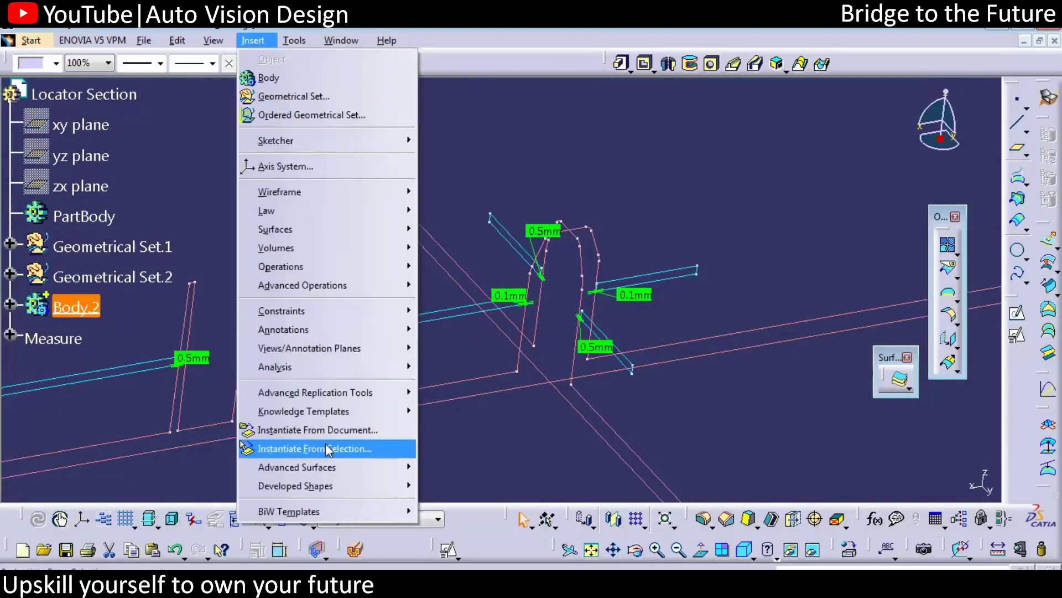
{"action": "mouse_move", "coordinate": [367, 409]}
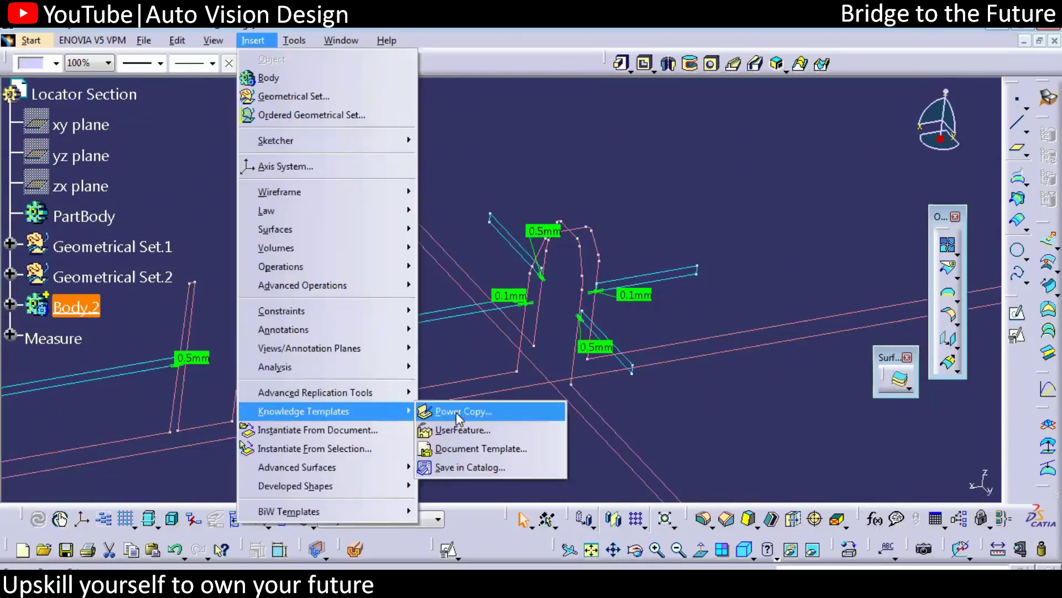
{"action": "left_click", "coordinate": [456, 413]}
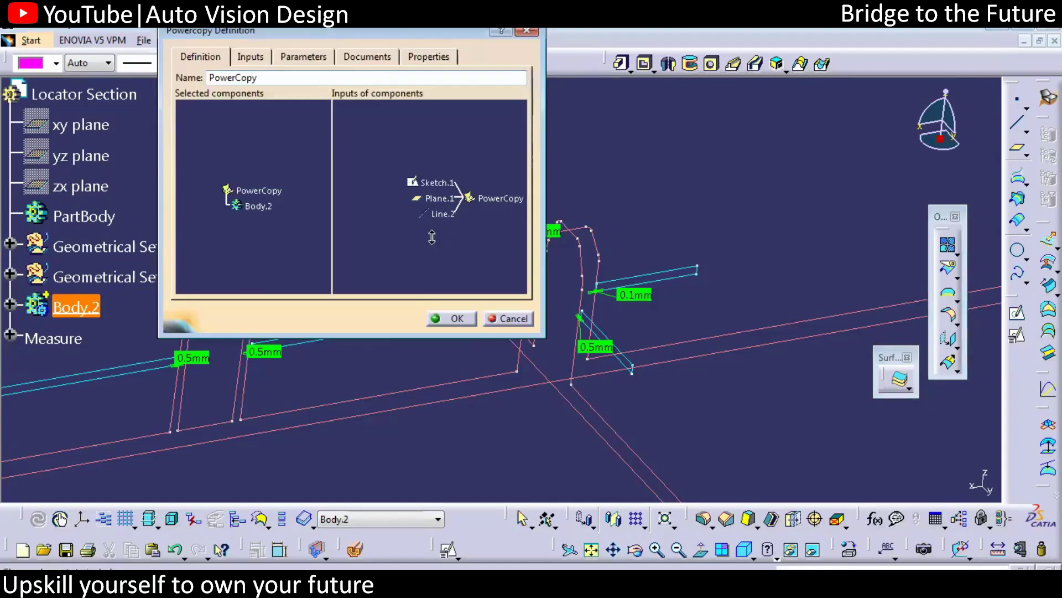
{"action": "middle_click_drag", "start_coordinate": [432, 237], "coordinate": [433, 213], "text": "ctrl"}
{"action": "left_click", "coordinate": [375, 203]}
{"action": "left_click", "coordinate": [381, 180]}
{"action": "left_click", "coordinate": [449, 315]}
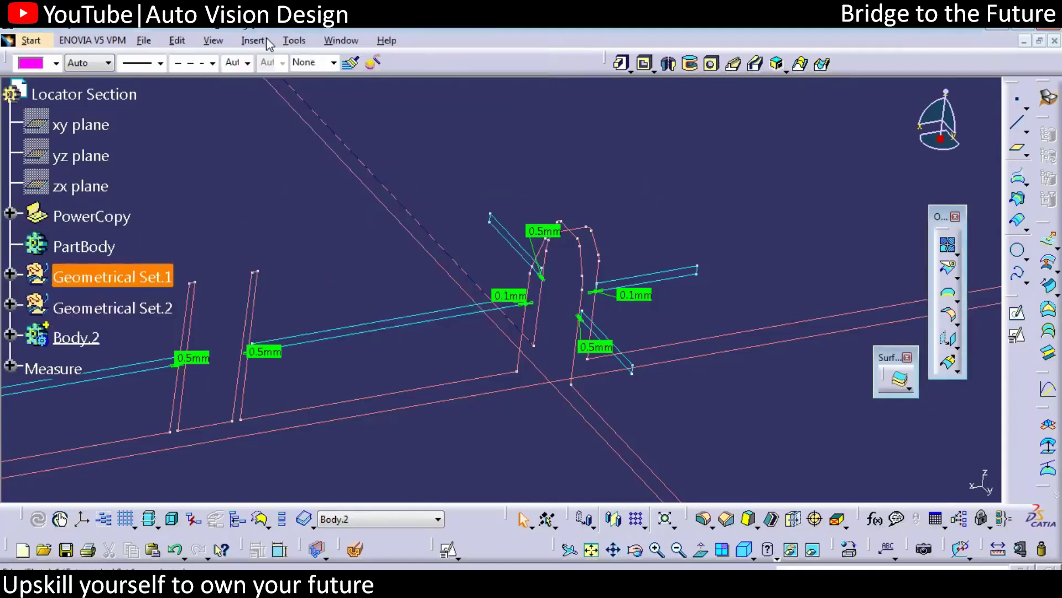
Step: Insert a new geometrical set under Locator Section
{"action": "left_click", "coordinate": [253, 40]}
{"action": "left_click", "coordinate": [289, 99]}
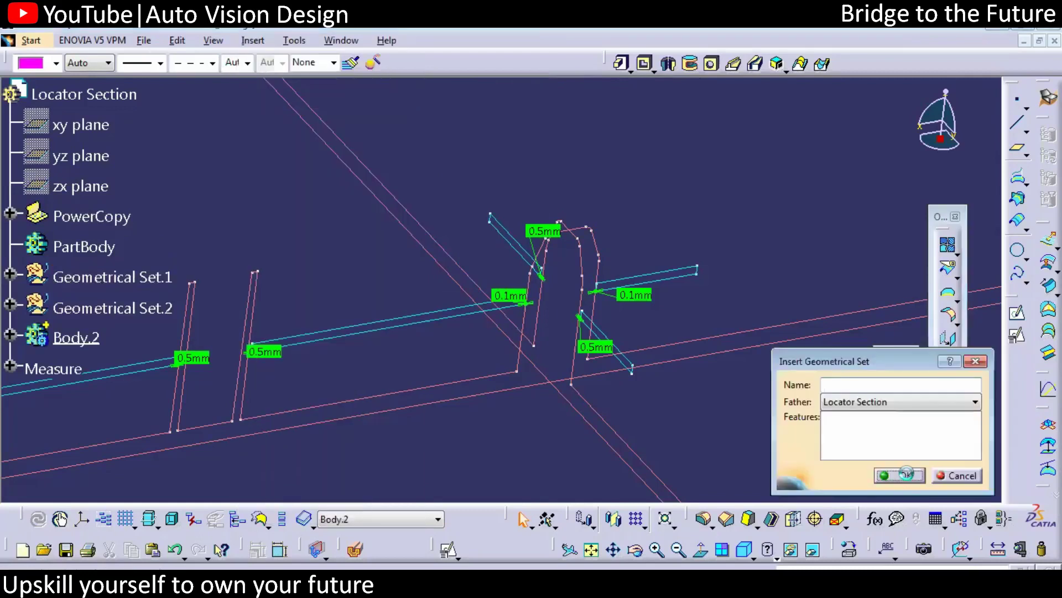
{"action": "left_click", "coordinate": [899, 474]}
Step: Start a Between point with ratio 0.5 and pick the lower vertex of the cyan section end on one side as Point 2
{"action": "middle_click_drag", "start_coordinate": [691, 171], "coordinate": [691, 100], "text": "ctrl"}
{"action": "middle_click_drag", "start_coordinate": [608, 254], "coordinate": [420, 245]}
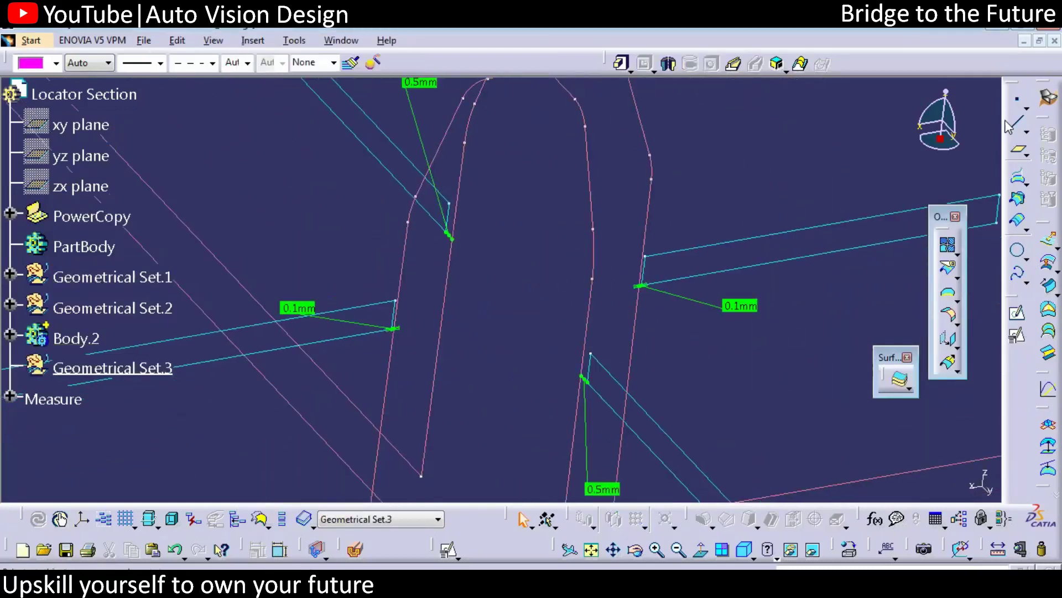
{"action": "left_click", "coordinate": [1012, 103]}
{"action": "left_click", "coordinate": [944, 188]}
{"action": "left_click", "coordinate": [885, 268]}
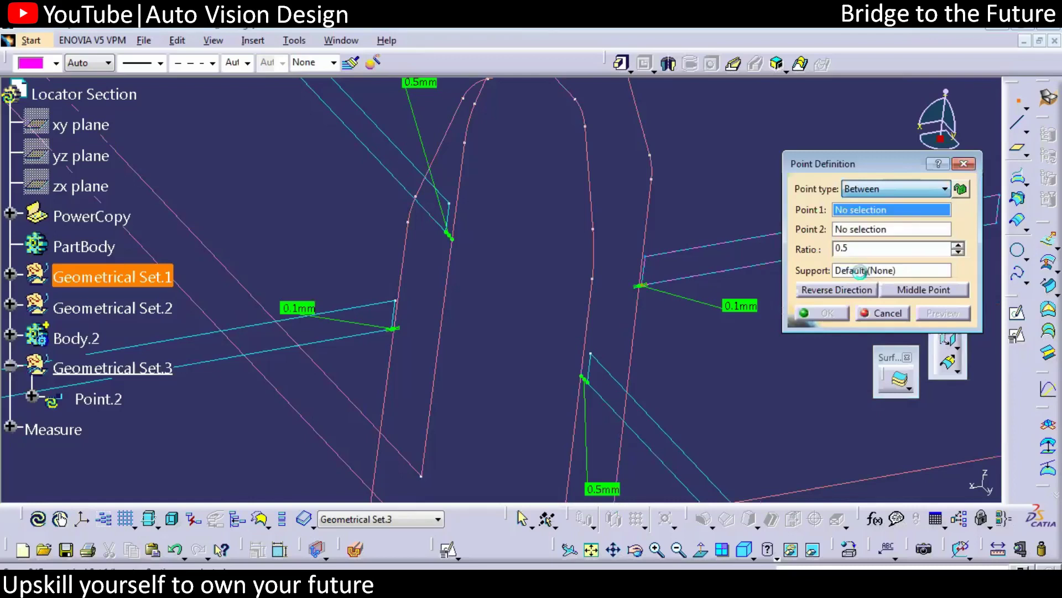
{"action": "middle_click_drag", "start_coordinate": [600, 305], "coordinate": [575, 309], "text": "ctrl"}
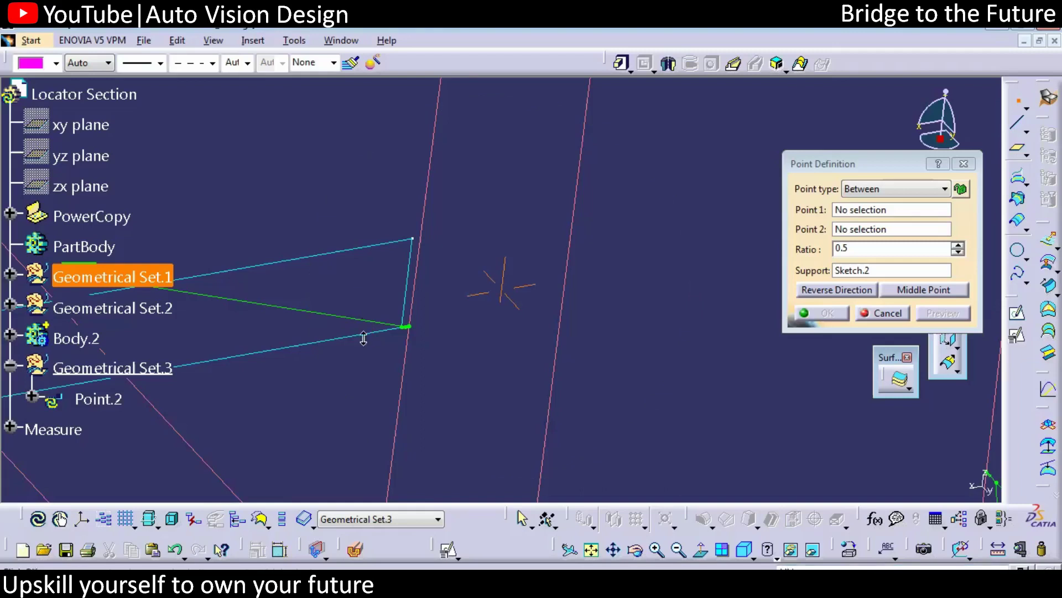
{"action": "scroll", "coordinate": [498, 284], "scroll_direction": "down", "scroll_amount": 3}
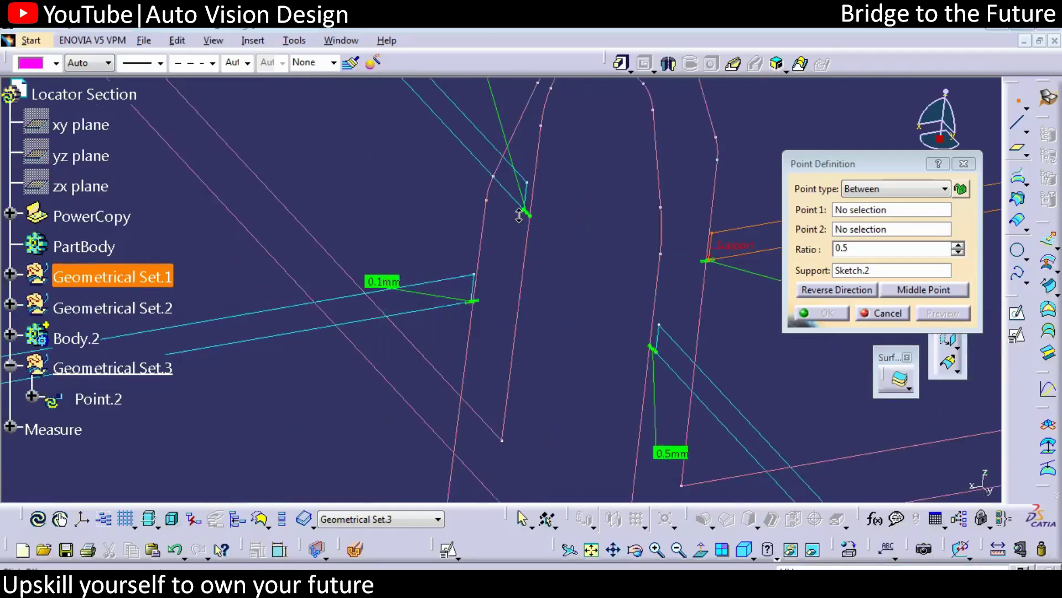
{"action": "middle_click_drag", "start_coordinate": [519, 216], "coordinate": [519, 138], "text": "ctrl"}
{"action": "middle_click_drag", "start_coordinate": [685, 283], "coordinate": [539, 299]}
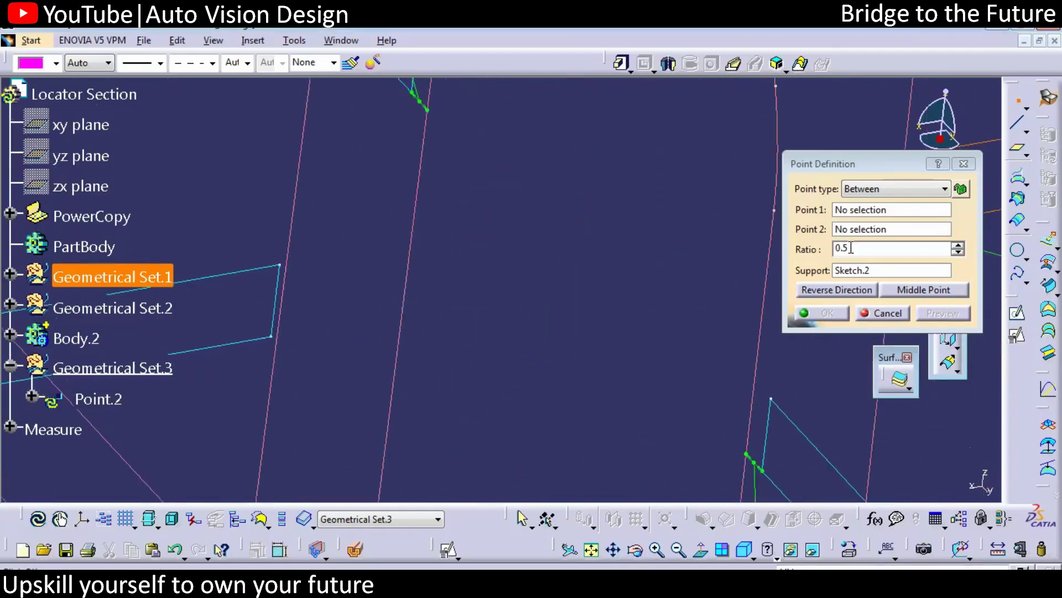
{"action": "left_click", "coordinate": [880, 229]}
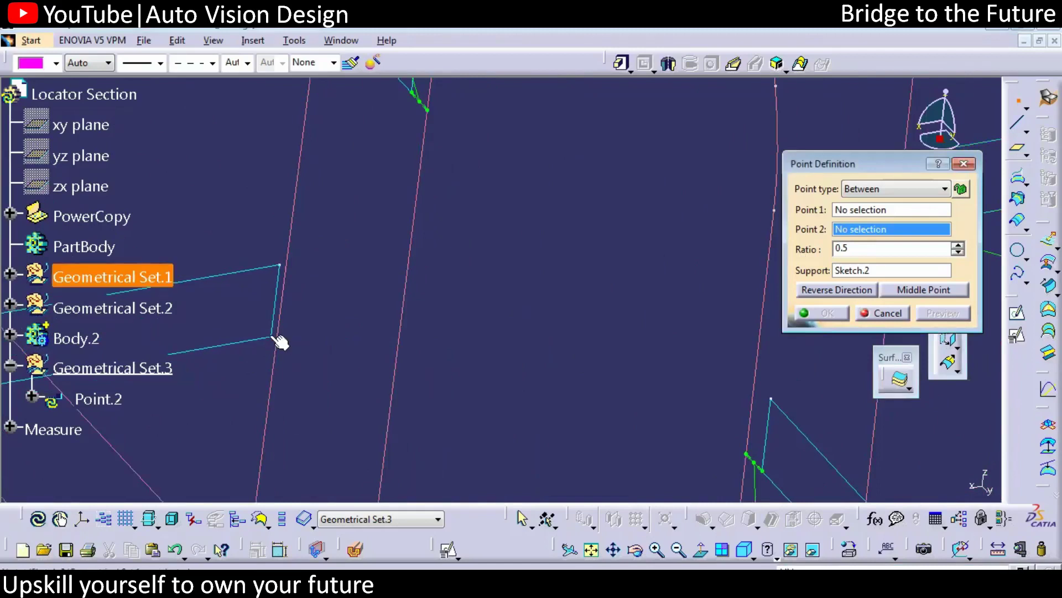
{"action": "left_click", "coordinate": [271, 337]}
{"action": "mouse_move", "coordinate": [271, 336]}
{"action": "middle_mouse_down"}
{"action": "mouse_move", "coordinate": [240, 400]}
{"action": "mouse_move", "coordinate": [39, 418]}
{"action": "middle_mouse_up"}
Step: Hide the obstructing 0.1 mm measurement and complete the midpoint with the lower vertex of the opposite cyan section as Point 1
{"action": "right_click", "coordinate": [740, 328]}
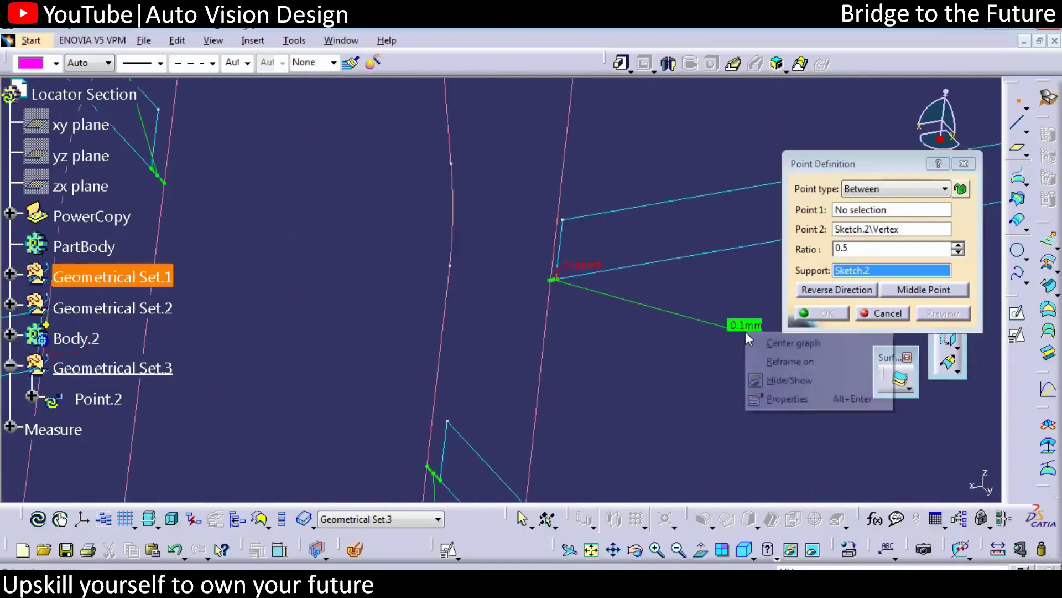
{"action": "left_click", "coordinate": [789, 380]}
{"action": "middle_click_drag", "start_coordinate": [621, 300], "coordinate": [854, 235], "text": "ctrl"}
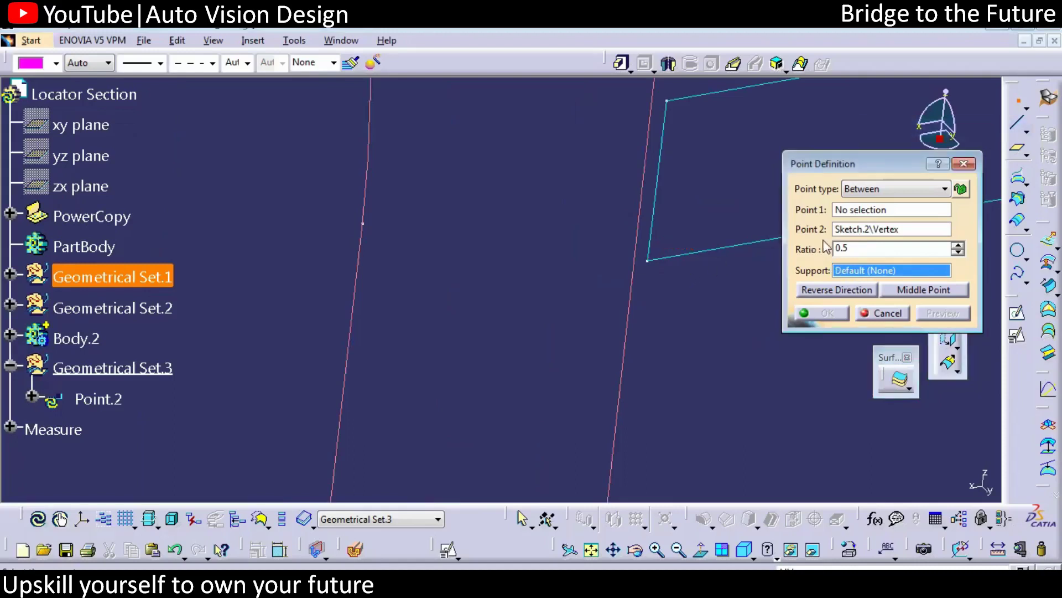
{"action": "left_click", "coordinate": [854, 210]}
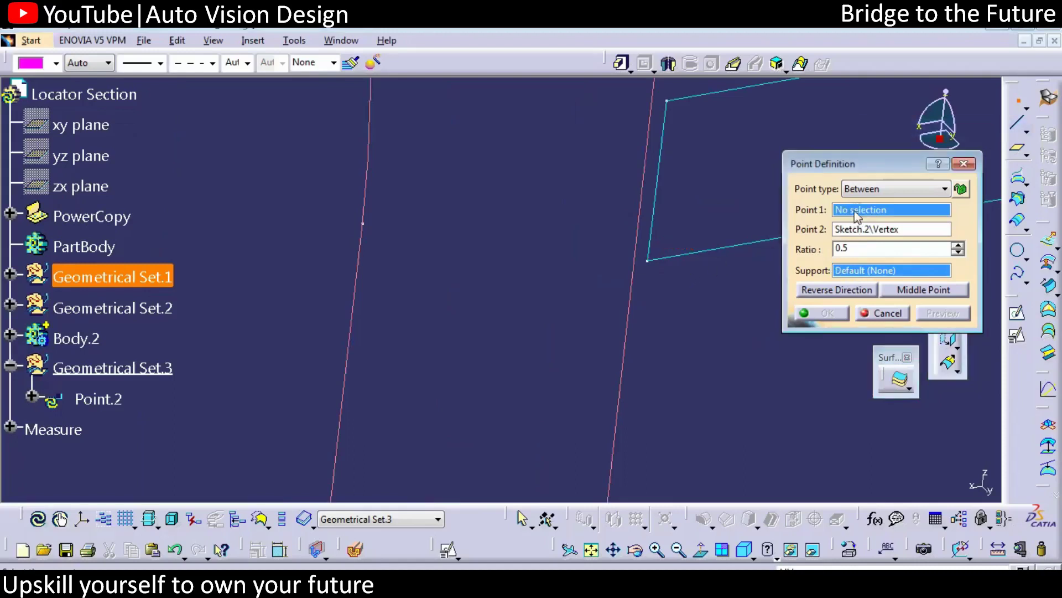
{"action": "left_click", "coordinate": [931, 313]}
{"action": "left_click", "coordinate": [814, 314]}
{"action": "middle_click_drag", "start_coordinate": [455, 296], "coordinate": [455, 367]}
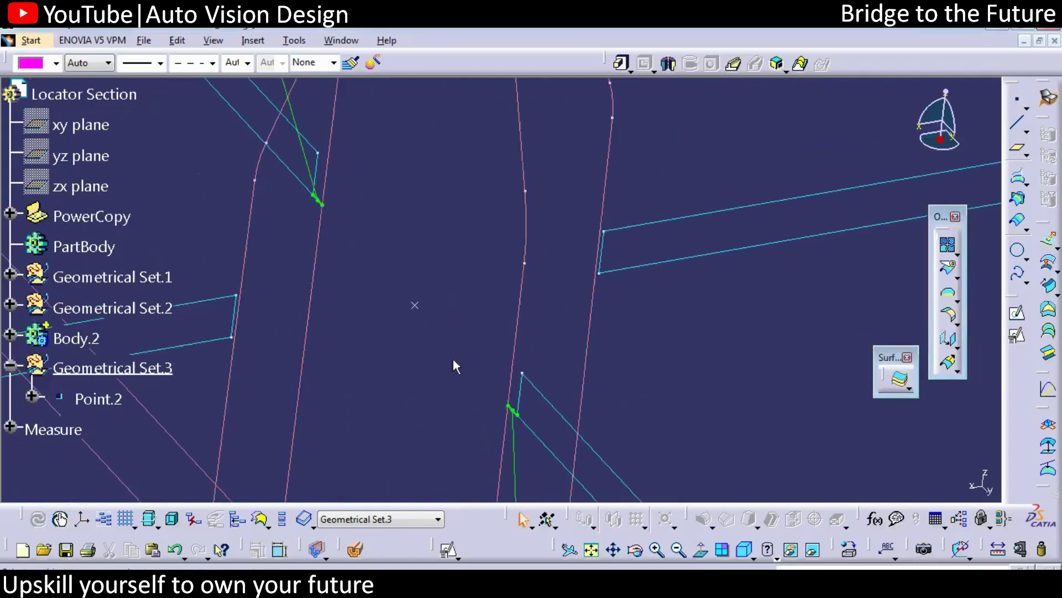
Step: Isolate Point.2 from its parent geometry and set its point type to Coordinates
{"action": "left_click", "coordinate": [416, 306]}
{"action": "right_click", "coordinate": [121, 297]}
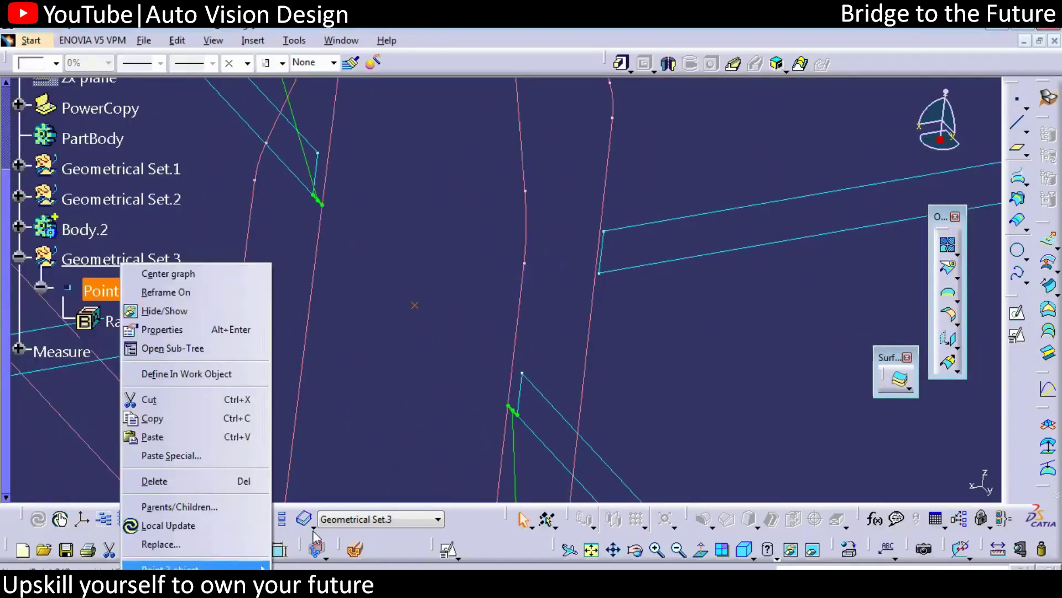
{"action": "left_click", "coordinate": [318, 492]}
{"action": "left_click", "coordinate": [105, 285]}
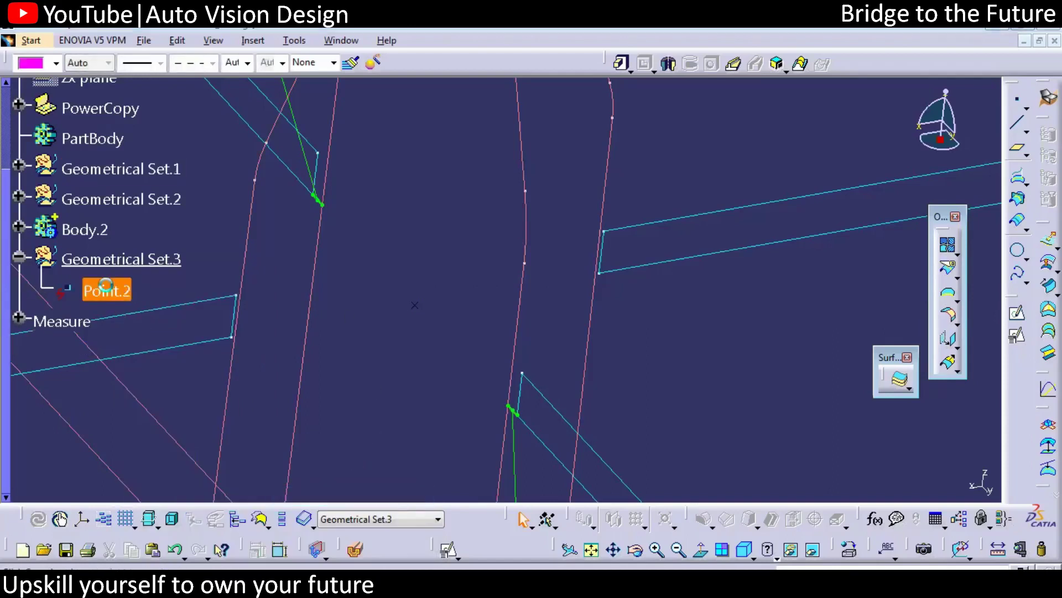
{"action": "left_click", "coordinate": [885, 189]}
{"action": "left_click", "coordinate": [862, 203]}
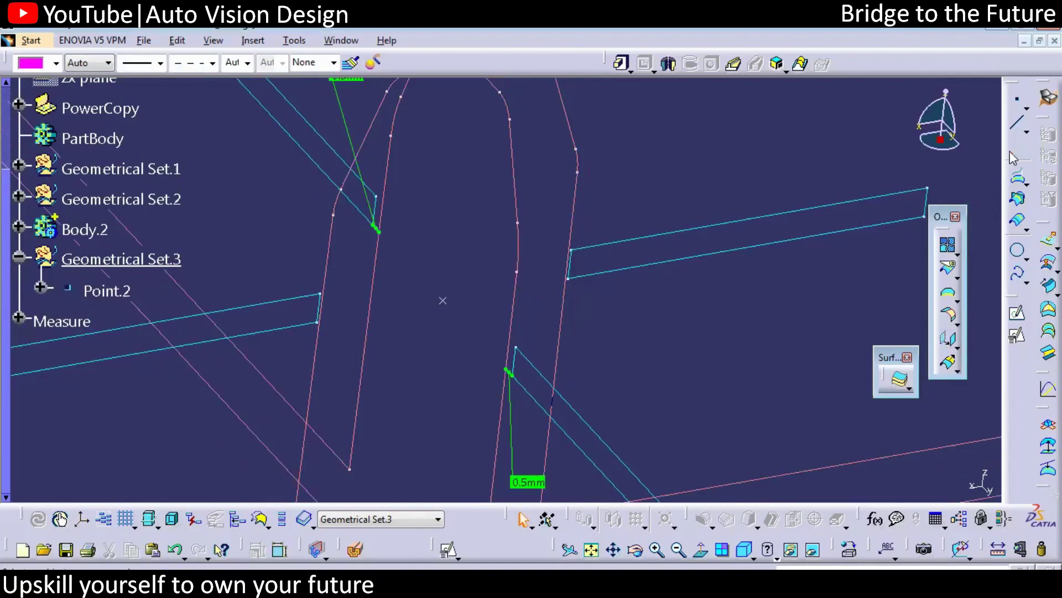
{"action": "left_click", "coordinate": [1017, 149]}
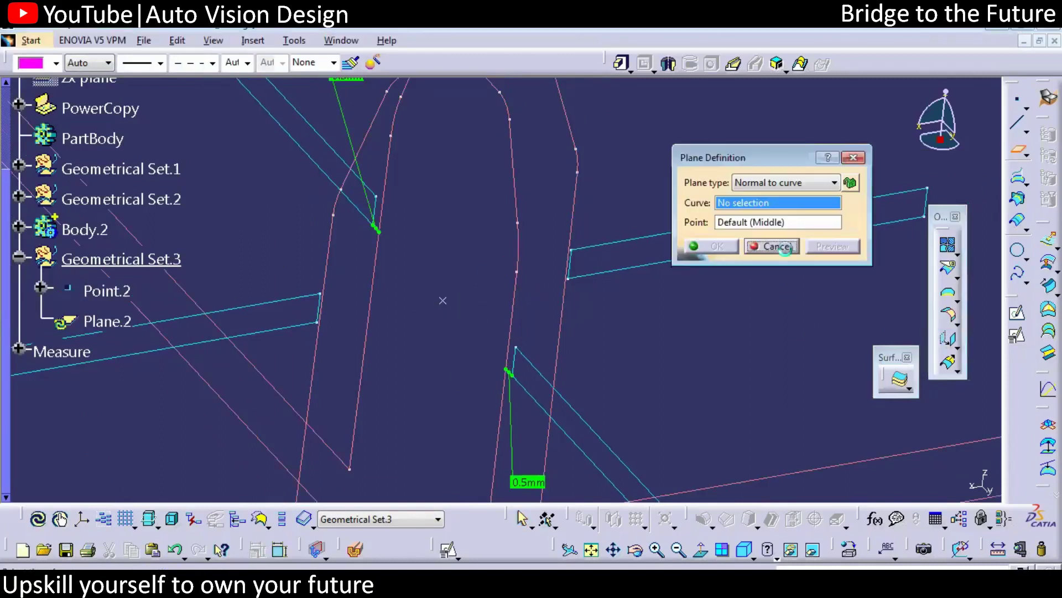
{"action": "left_click", "coordinate": [780, 247]}
{"action": "middle_click_drag", "start_coordinate": [475, 368], "coordinate": [443, 479], "text": "ctrl"}
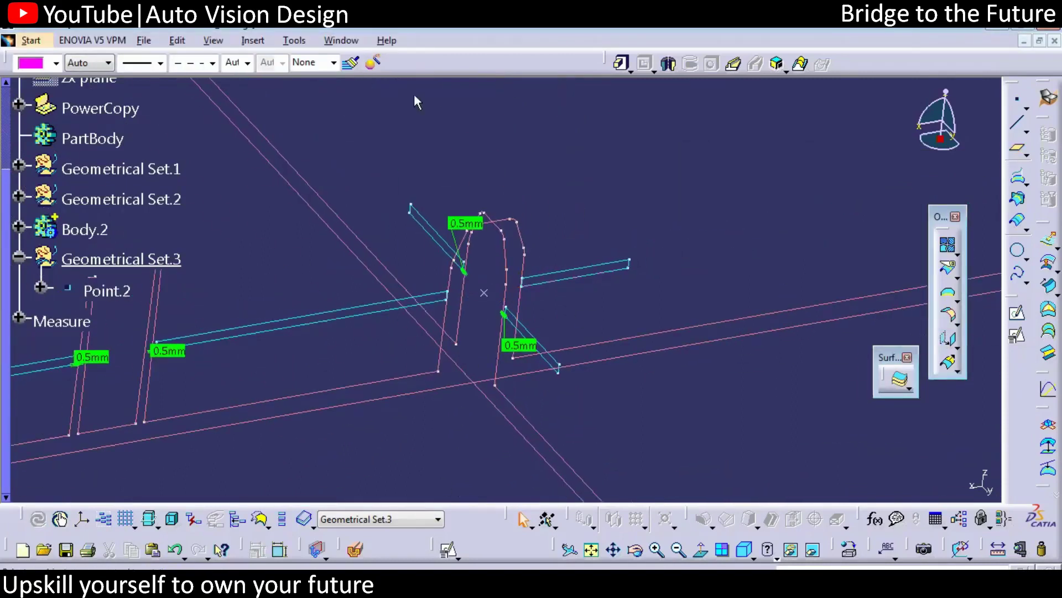
Step: Instantiate PowerCopy.1 from selection inside Geometrical Set.3, using Line.2 for the line input and Point.2 for the Point.1 input
{"action": "left_click", "coordinate": [258, 40]}
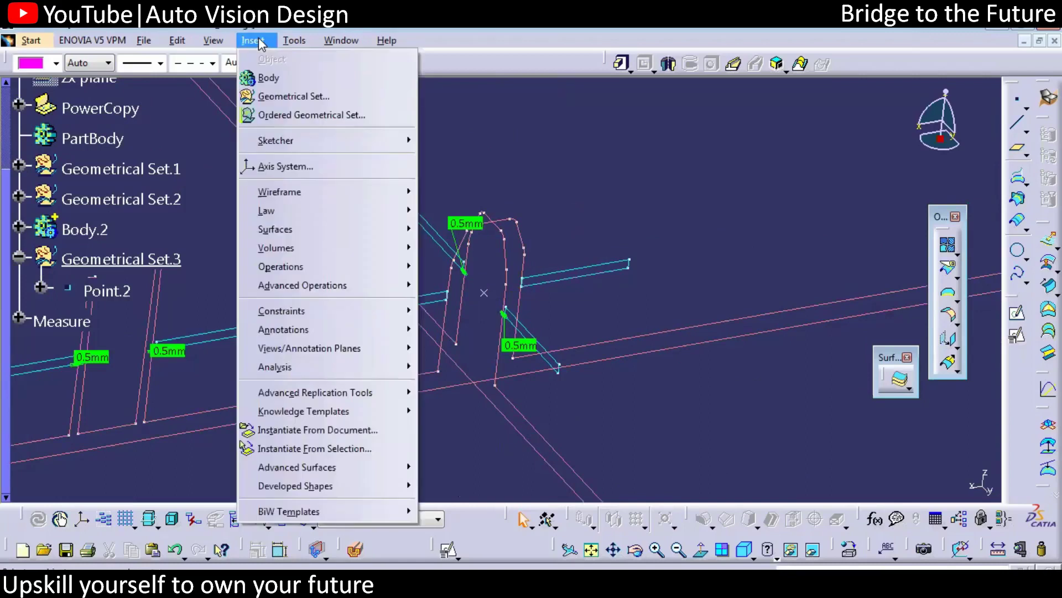
{"action": "left_click", "coordinate": [337, 446]}
{"action": "left_click", "coordinate": [20, 106]}
{"action": "left_click", "coordinate": [110, 138]}
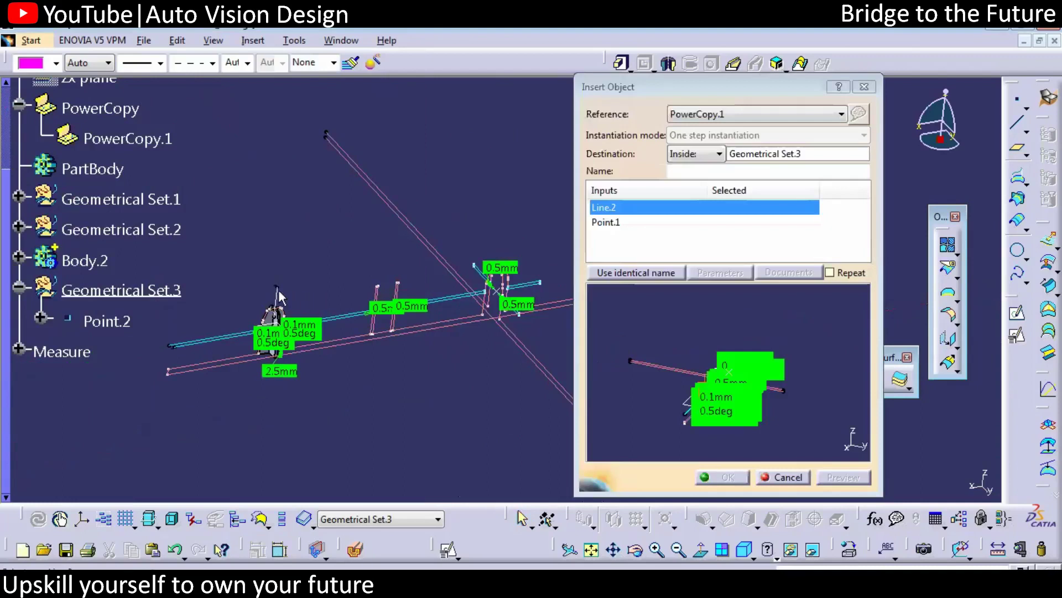
{"action": "left_click", "coordinate": [282, 296]}
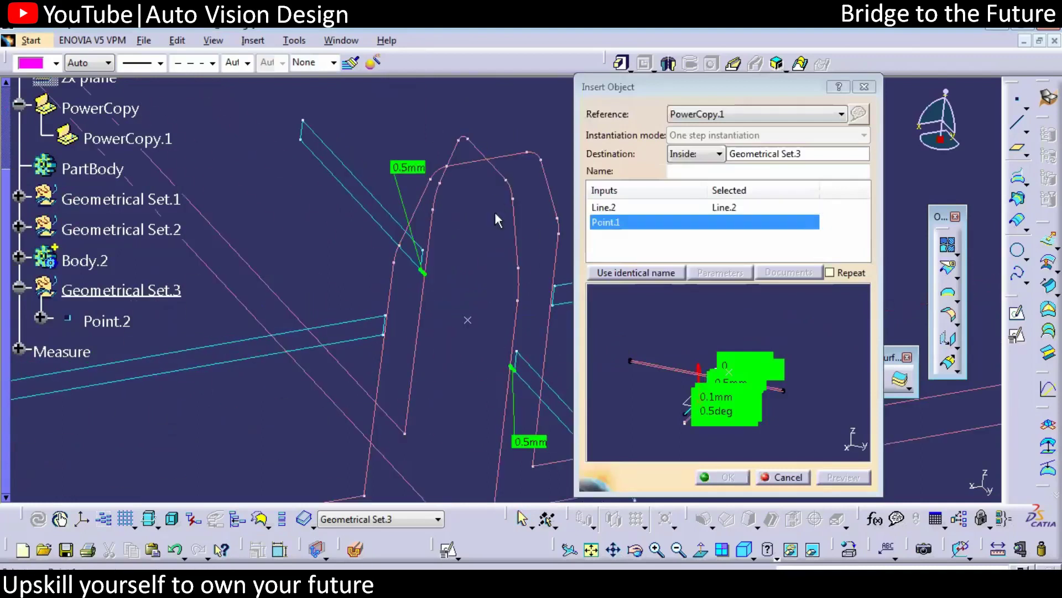
{"action": "left_click", "coordinate": [467, 319]}
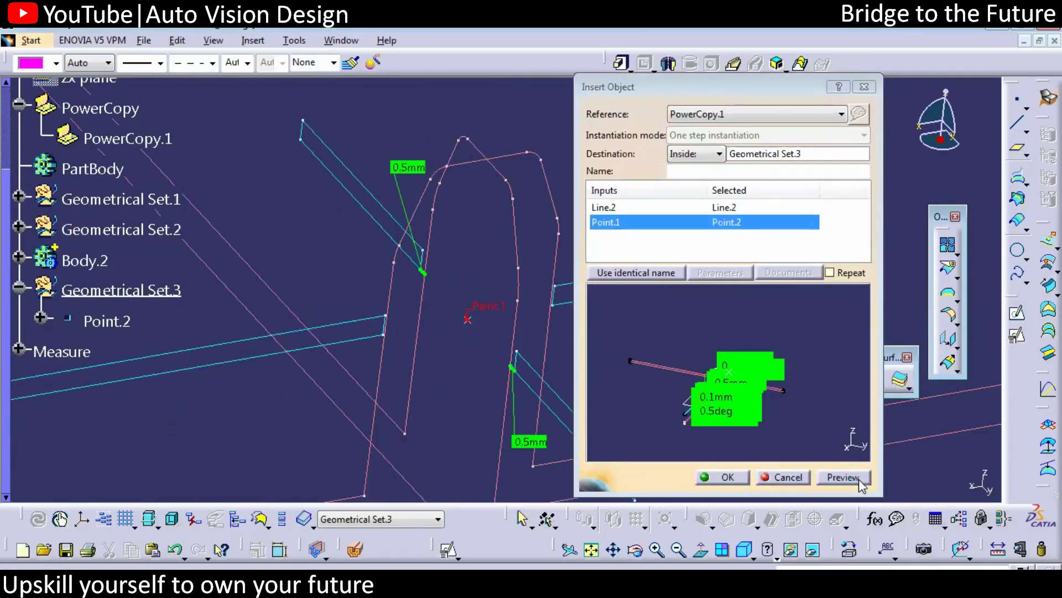
{"action": "left_click", "coordinate": [725, 477]}
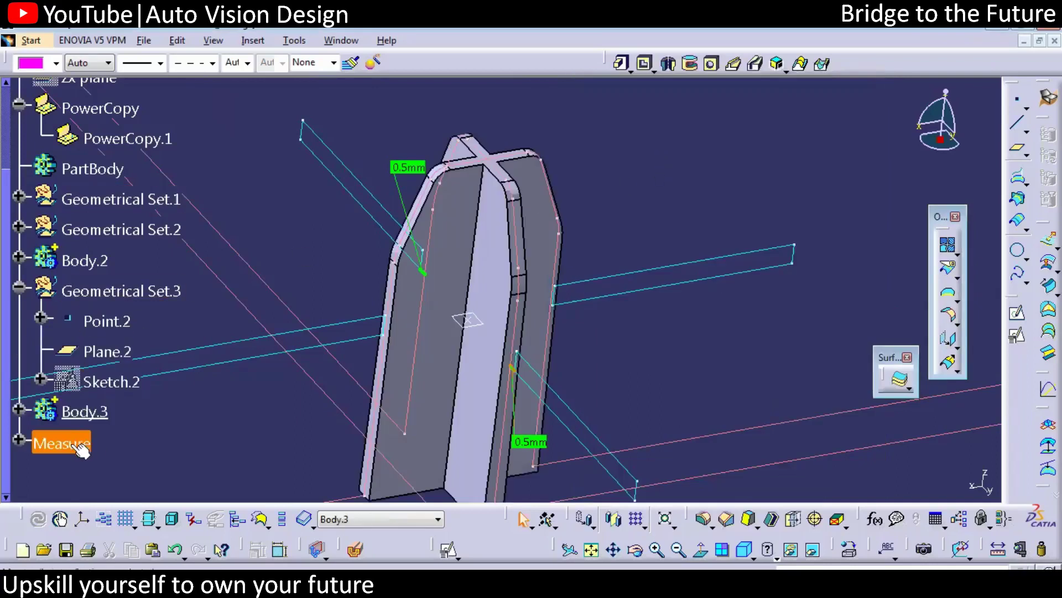
Step: Delete all existing measurements from MeasureBetween.1 through MeasureBetween.23 under the Measure node
{"action": "left_click", "coordinate": [20, 441]}
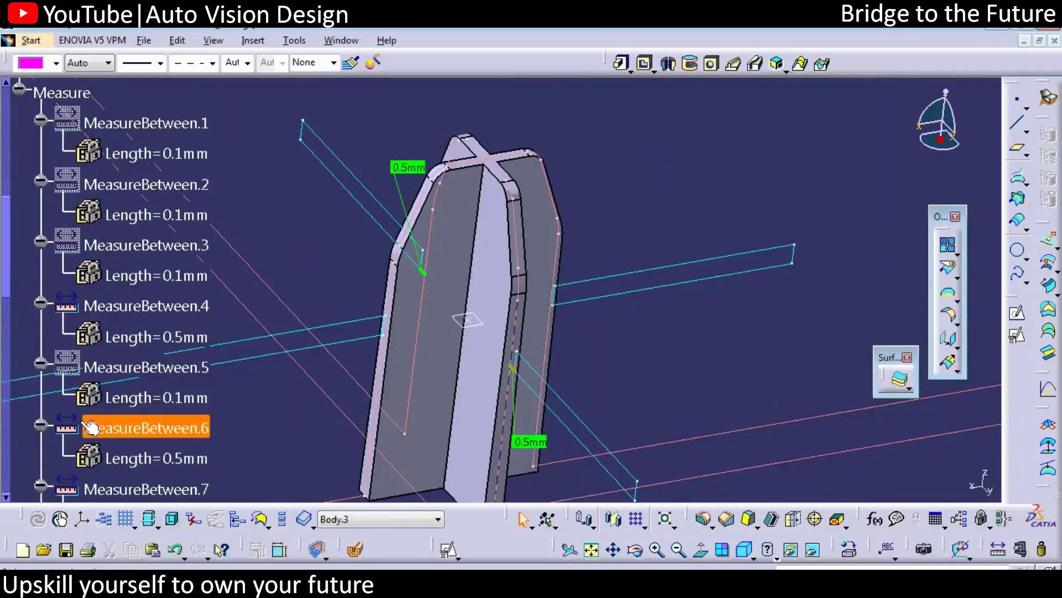
{"action": "left_click", "coordinate": [103, 125]}
{"action": "left_click_drag", "start_coordinate": [7, 264], "coordinate": [22, 458]}
{"action": "left_click", "coordinate": [145, 432], "text": "shift"}
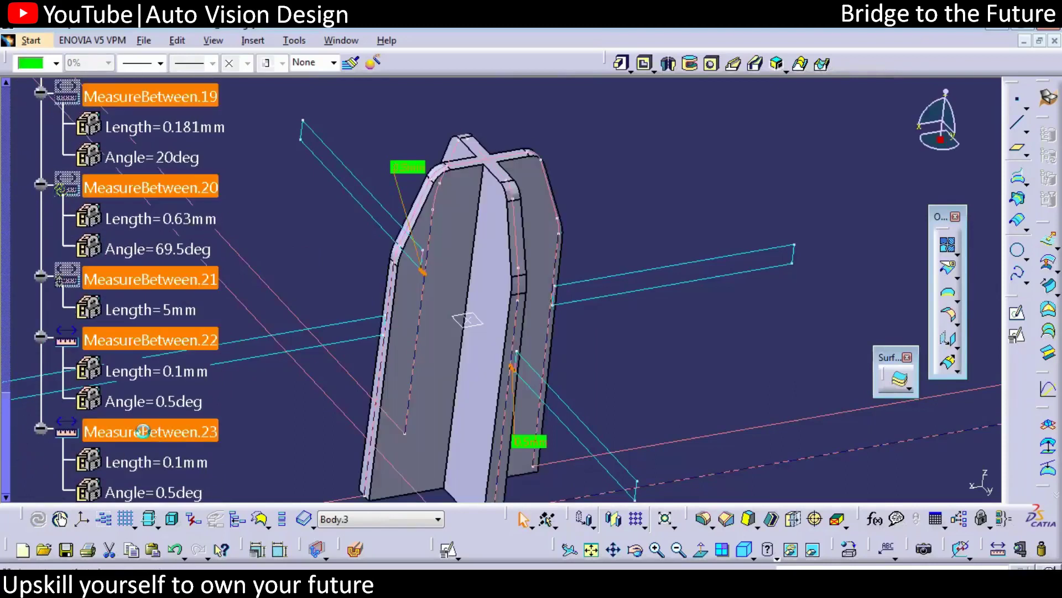
{"action": "key", "text": "Delete"}
{"action": "left_click", "coordinate": [898, 474]}
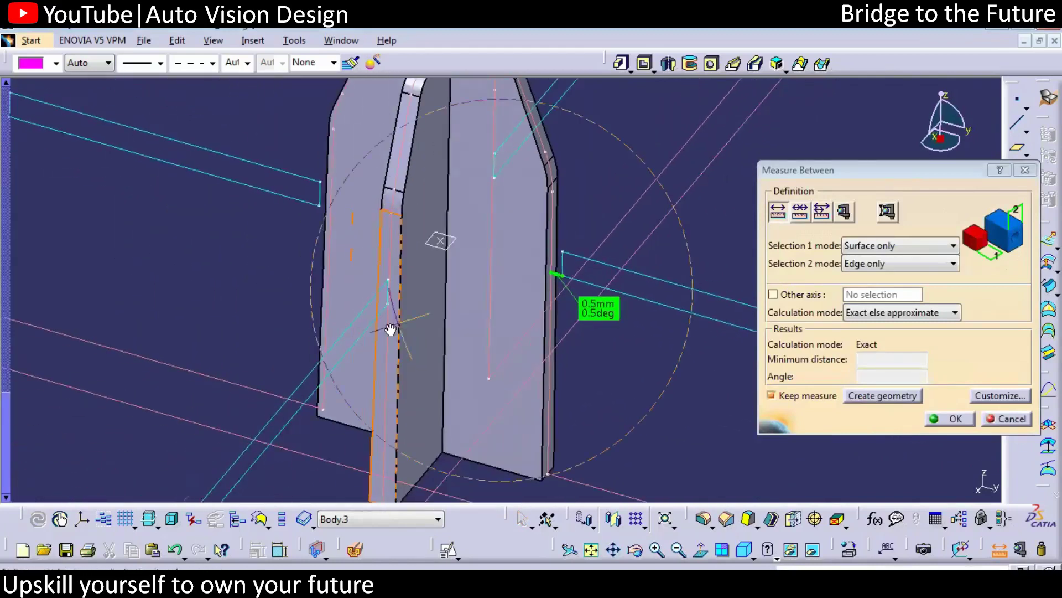
Step: Measure between the new pin's remaining outer rib faces and their adjacent cyan section edges with Surface only and Edge only modes
{"action": "middle_click_drag", "start_coordinate": [390, 329], "coordinate": [439, 360]}
{"action": "left_click", "coordinate": [432, 352]}
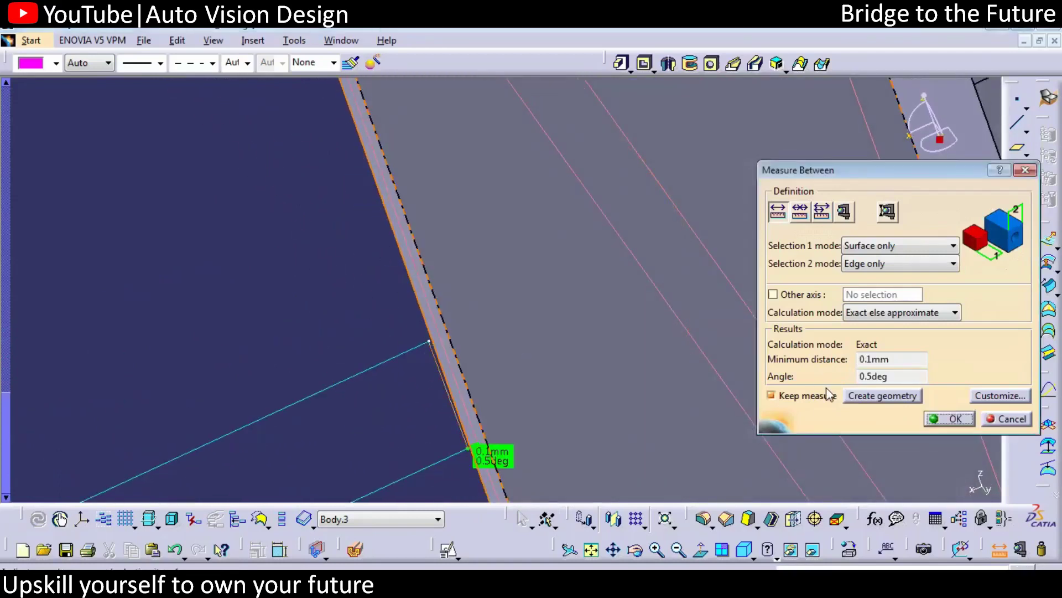
{"action": "middle_click_drag", "start_coordinate": [359, 344], "coordinate": [530, 224]}
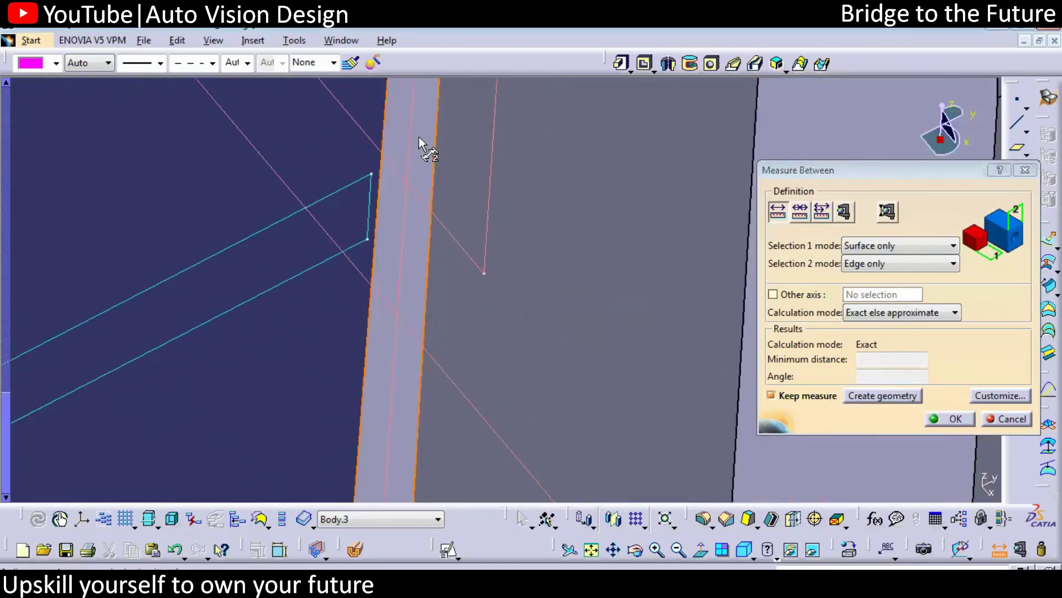
{"action": "left_click", "coordinate": [368, 215]}
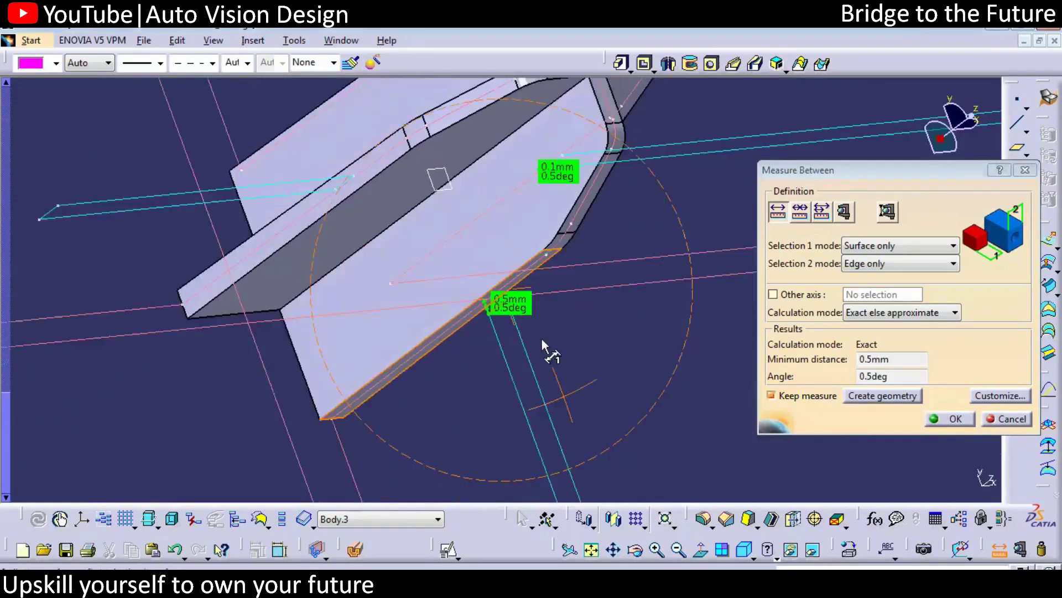
{"action": "middle_click_drag", "start_coordinate": [541, 338], "coordinate": [421, 392]}
{"action": "left_click", "coordinate": [487, 276]}
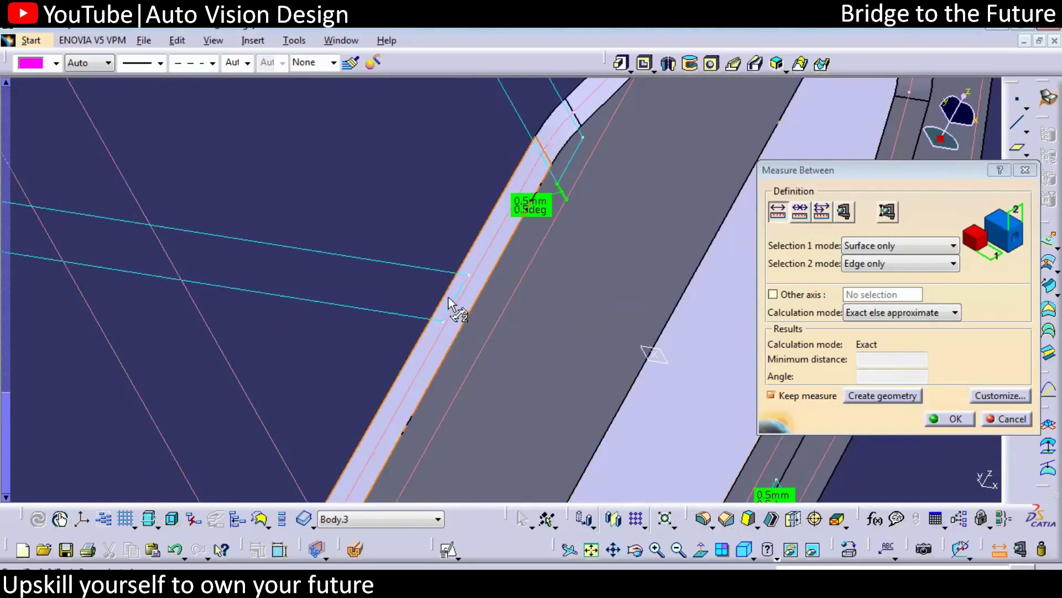
{"action": "left_click", "coordinate": [460, 285]}
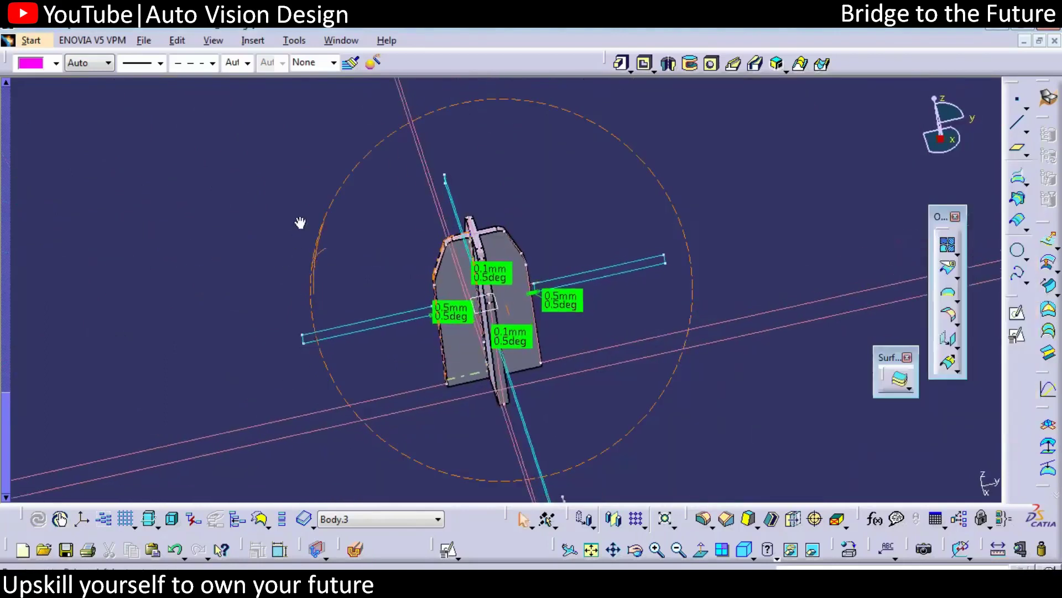
Step: Create a Between point at ratio 0.5 between the lower vertices of the cyan section ends flanking the other rib pair
{"action": "middle_click_drag", "start_coordinate": [298, 223], "coordinate": [605, 357]}
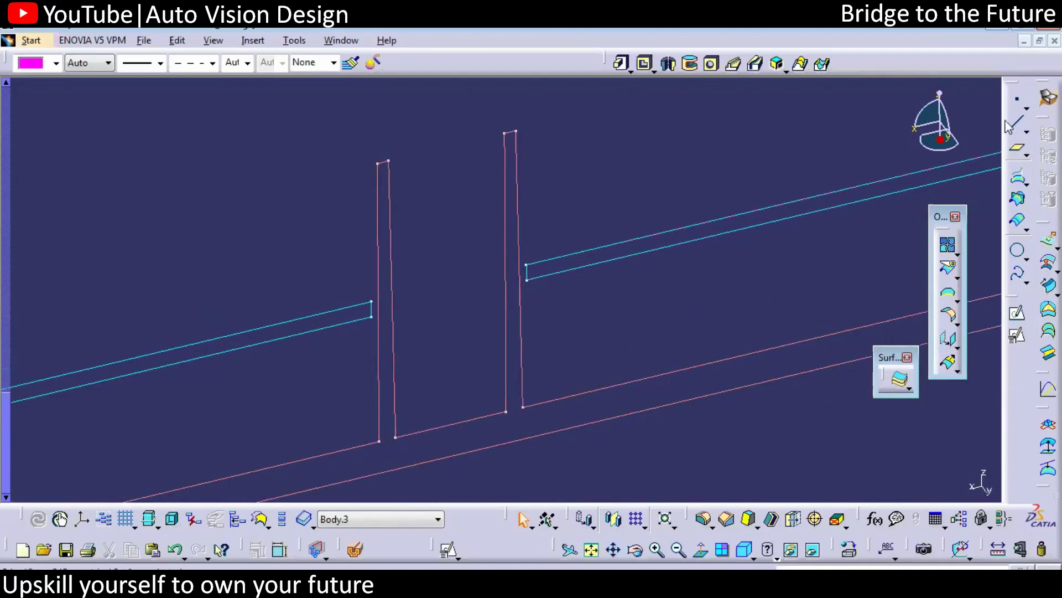
{"action": "left_click", "coordinate": [1017, 100]}
{"action": "left_click", "coordinate": [892, 189]}
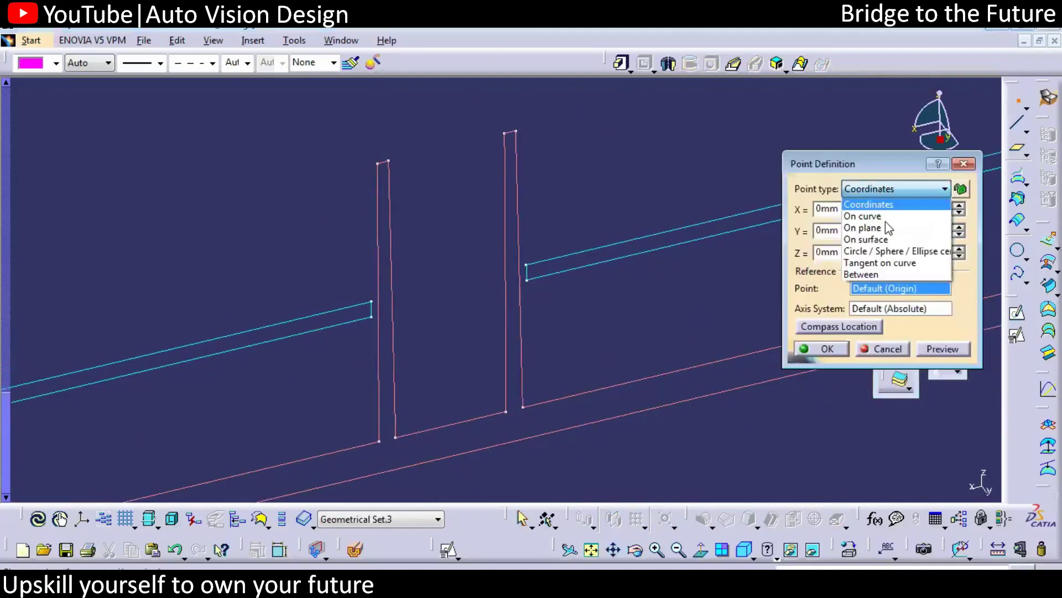
{"action": "left_click", "coordinate": [877, 271]}
{"action": "middle_click_drag", "start_coordinate": [617, 332], "coordinate": [647, 263]}
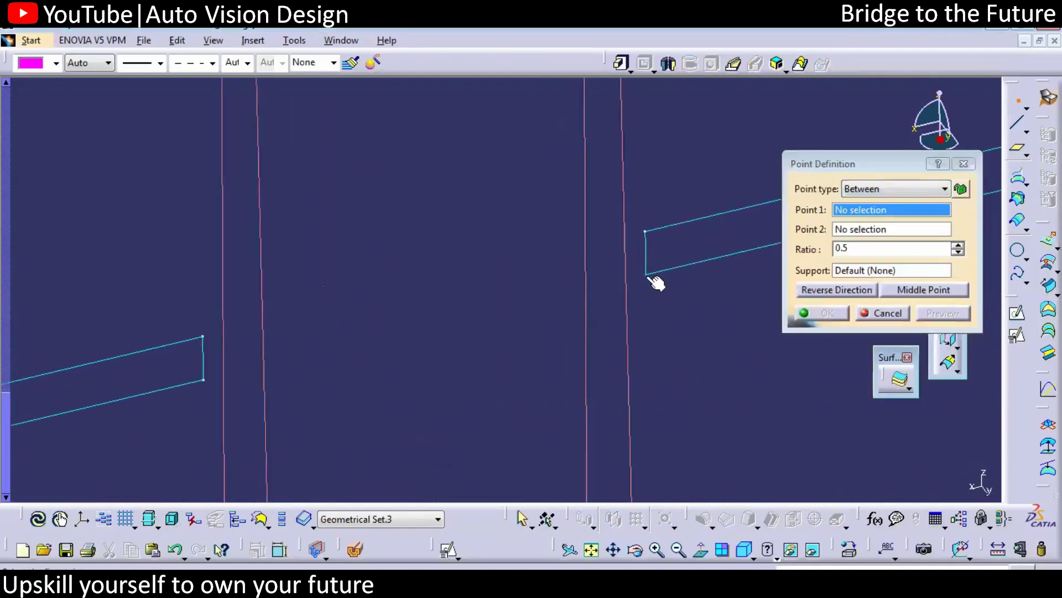
{"action": "left_click", "coordinate": [645, 276]}
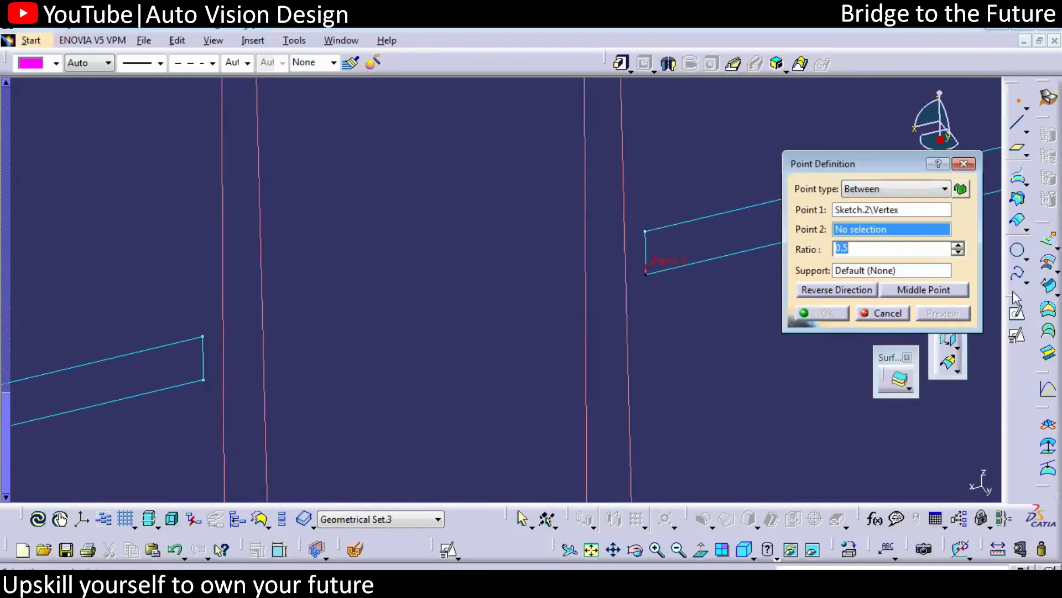
{"action": "left_click", "coordinate": [203, 380]}
{"action": "left_click", "coordinate": [823, 313]}
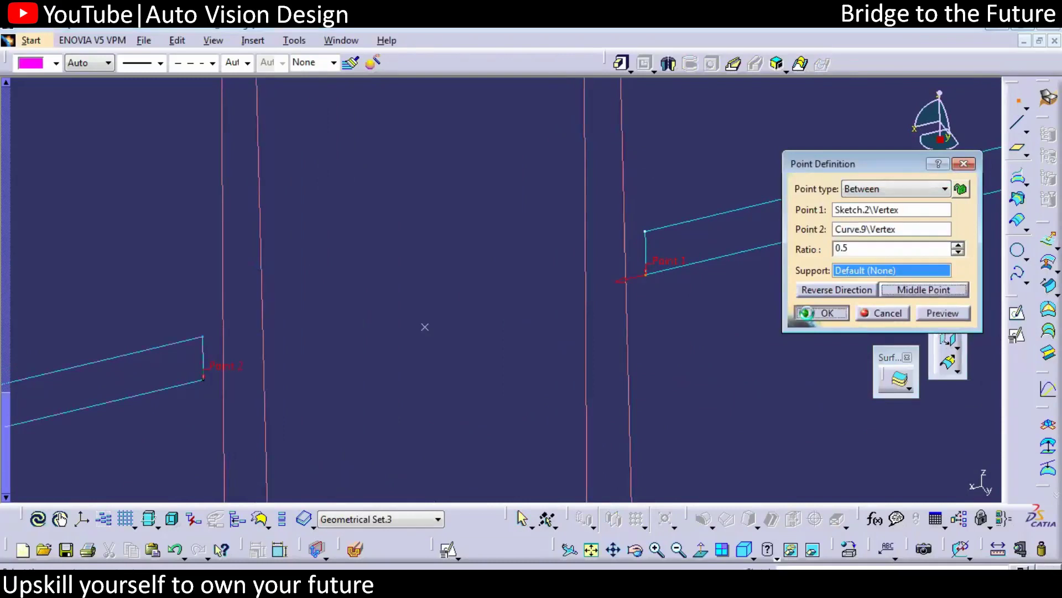
Step: Isolate Point.3 from its parent geometry and set its point type to Coordinates
{"action": "right_click", "coordinate": [425, 324]}
{"action": "left_click", "coordinate": [442, 273]}
{"action": "right_click", "coordinate": [102, 291]}
{"action": "mouse_move", "coordinate": [166, 567]}
{"action": "left_click", "coordinate": [314, 497]}
{"action": "double_click", "coordinate": [115, 294]}
{"action": "left_click", "coordinate": [913, 188]}
{"action": "left_click", "coordinate": [870, 200]}
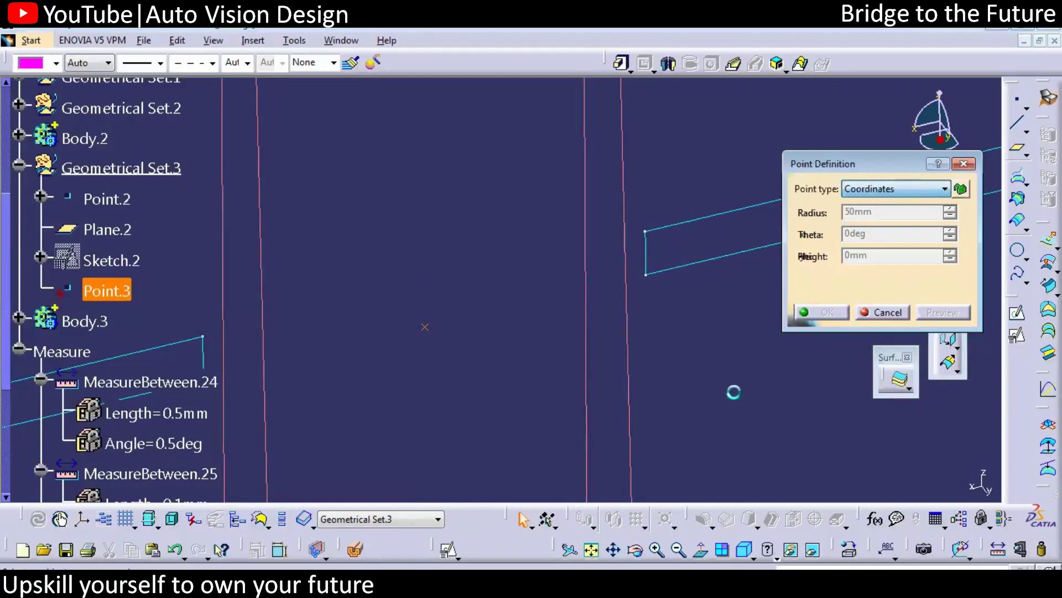
Step: Create a plane normal to Line.2 through Point.3
{"action": "key", "text": "p"}
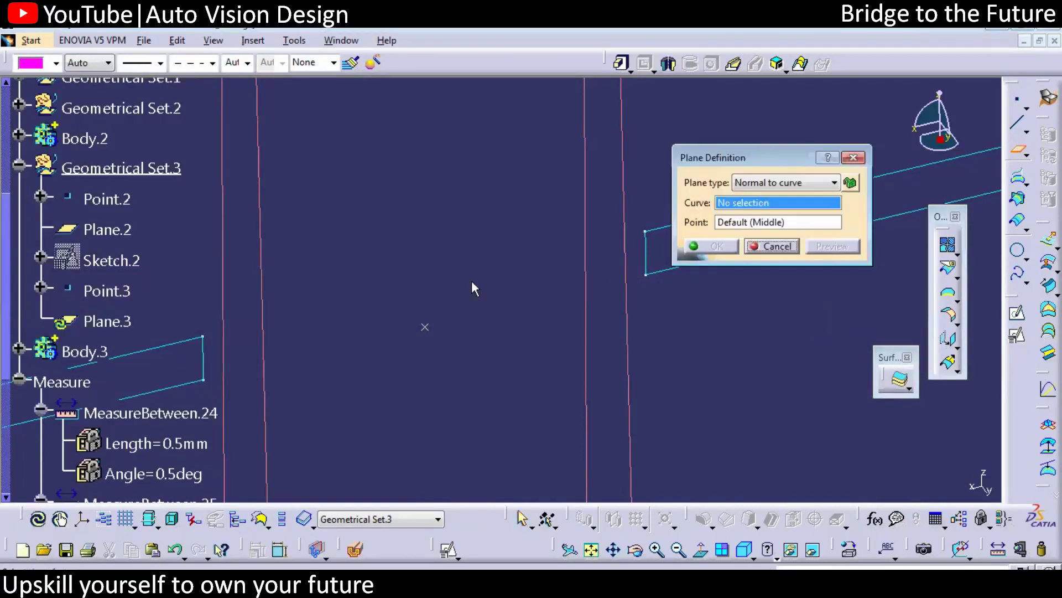
{"action": "middle_click_drag", "start_coordinate": [471, 281], "coordinate": [363, 280], "text": "ctrl"}
{"action": "left_click", "coordinate": [440, 305]}
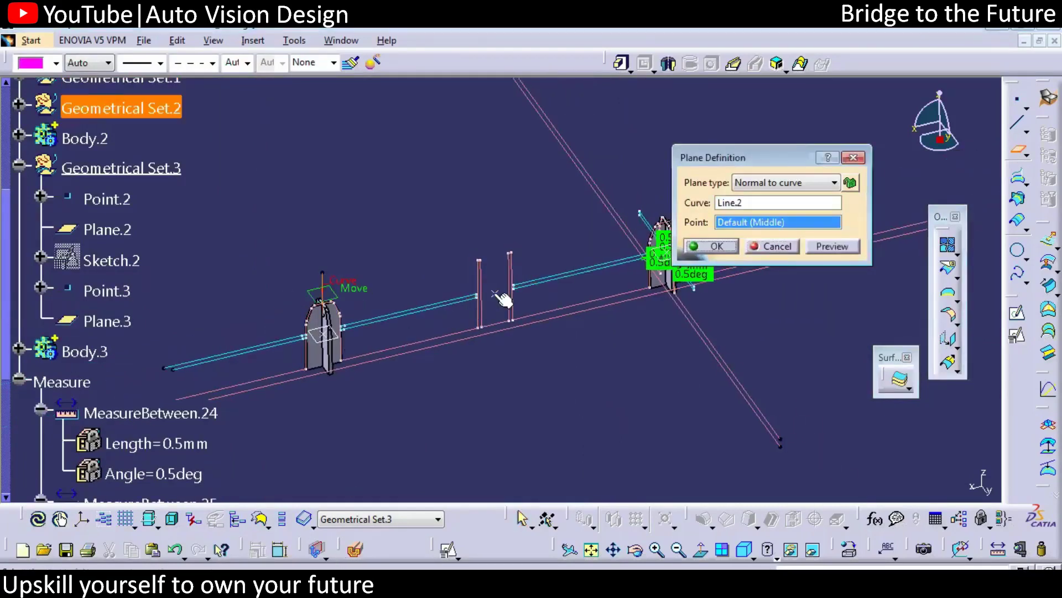
{"action": "left_click", "coordinate": [725, 255]}
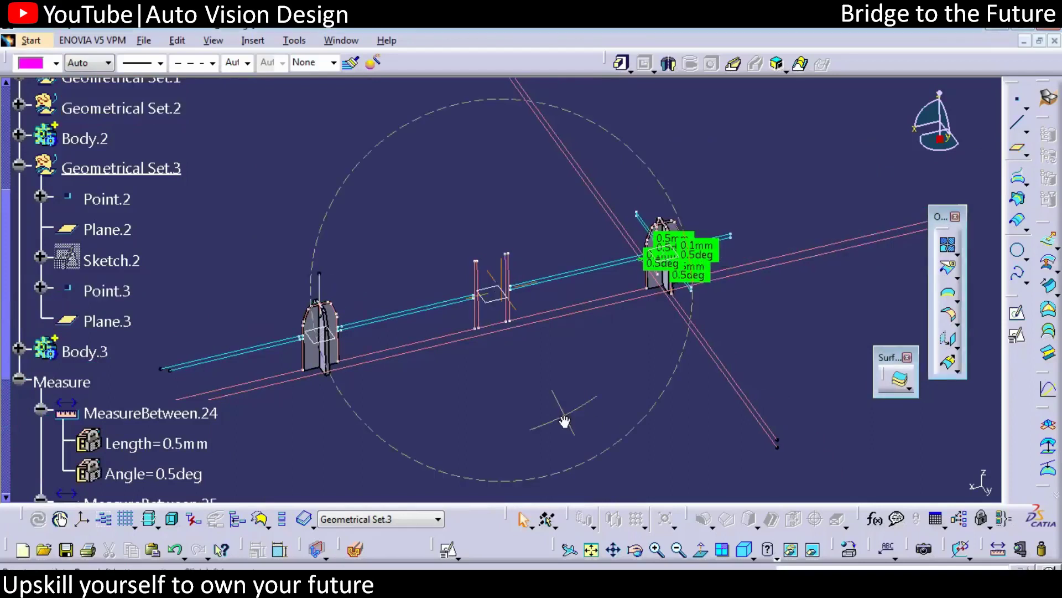
Step: Set both measure selection modes to Intersection and measure between the outermost red section lines where they meet the lower cyan edges
{"action": "middle_click_drag", "start_coordinate": [565, 422], "coordinate": [619, 284]}
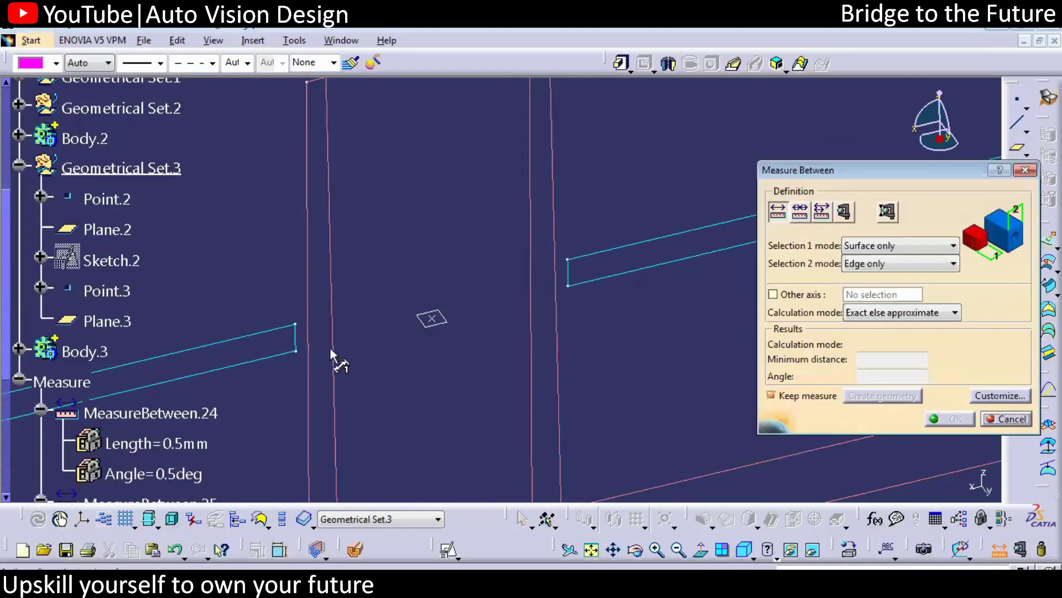
{"action": "left_click", "coordinate": [885, 245]}
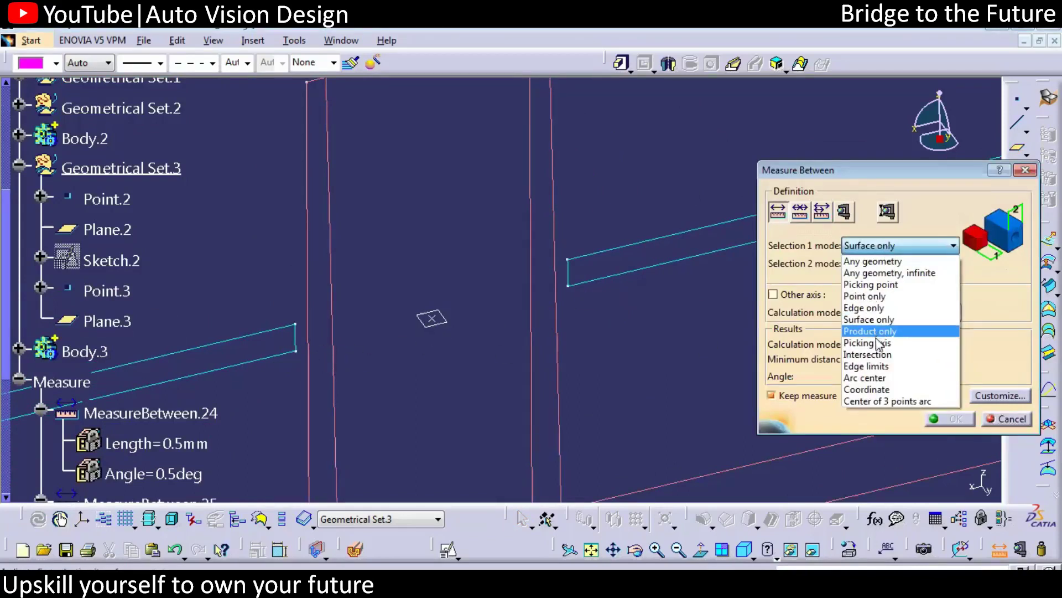
{"action": "left_click", "coordinate": [889, 352]}
{"action": "left_click", "coordinate": [892, 265]}
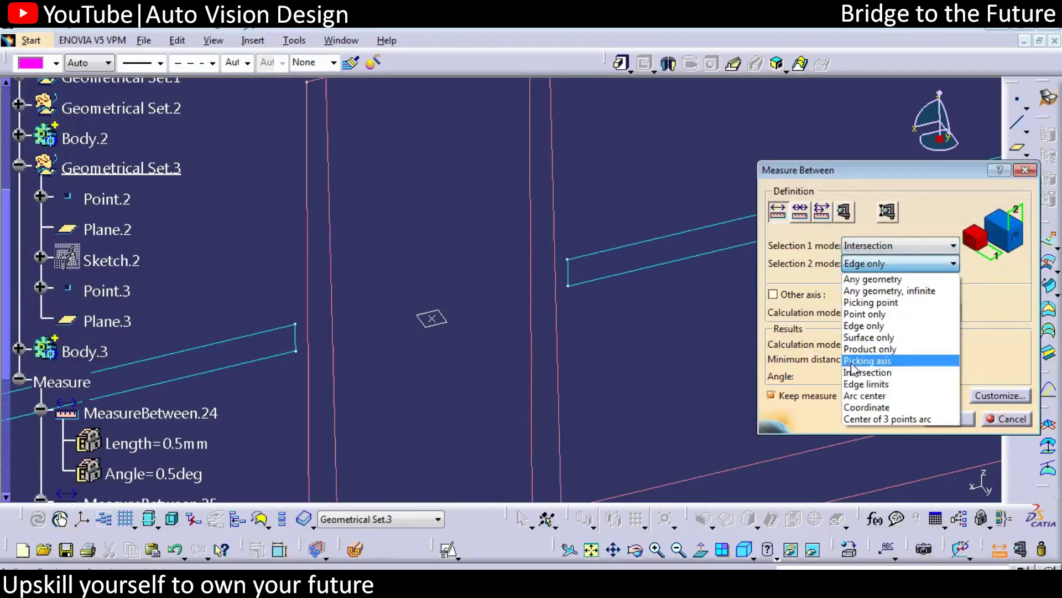
{"action": "left_click", "coordinate": [890, 370]}
{"action": "left_click", "coordinate": [610, 276]}
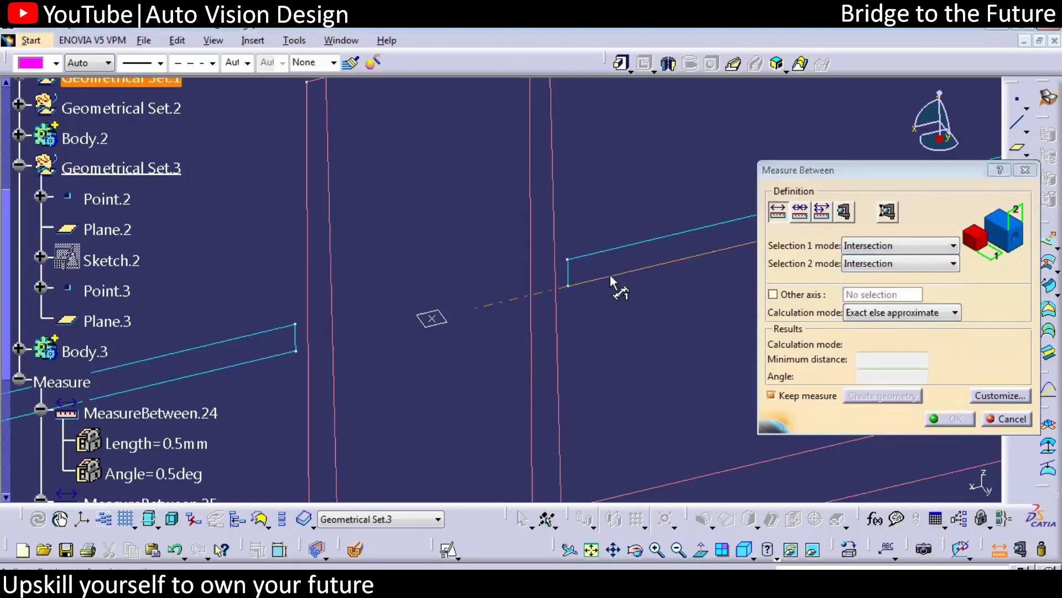
{"action": "left_click", "coordinate": [555, 318]}
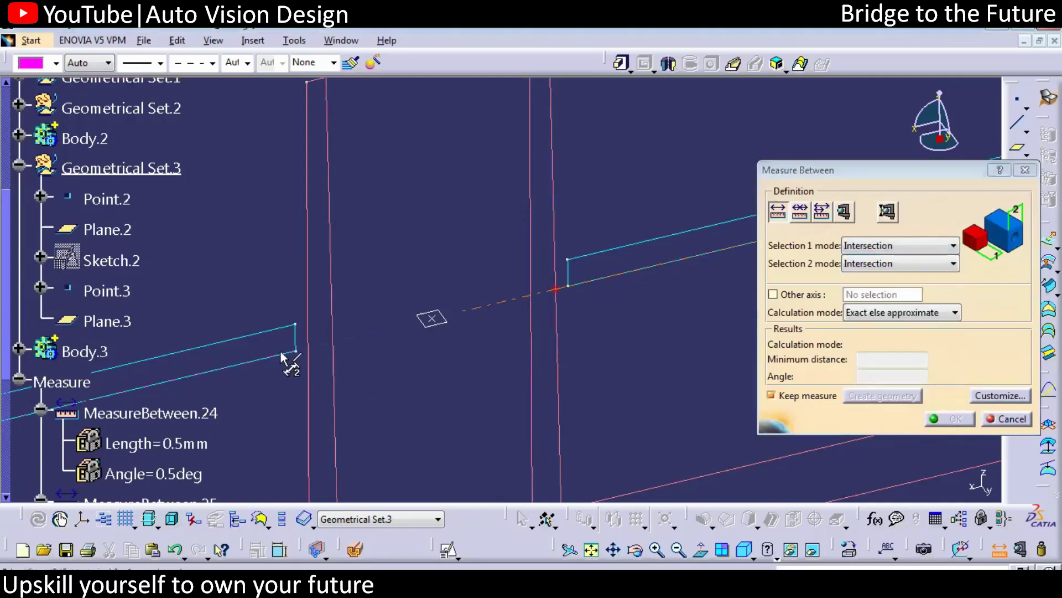
{"action": "left_click", "coordinate": [306, 261]}
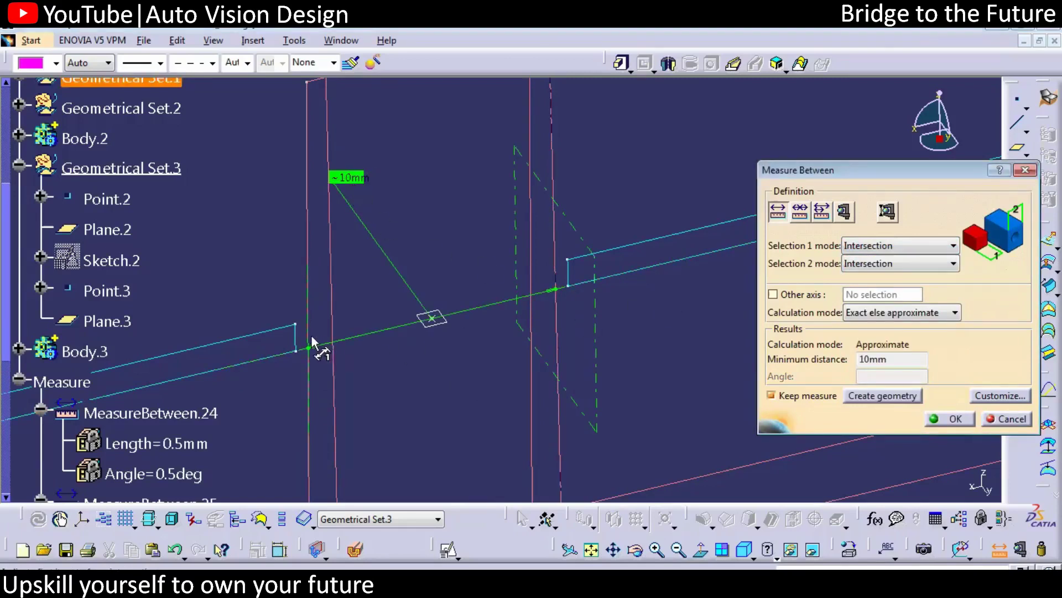
Step: Measure the wall thickness between the paired red section lines along the lower cyan edge and keep the measurements
{"action": "left_click", "coordinate": [281, 354]}
{"action": "left_click", "coordinate": [307, 307]}
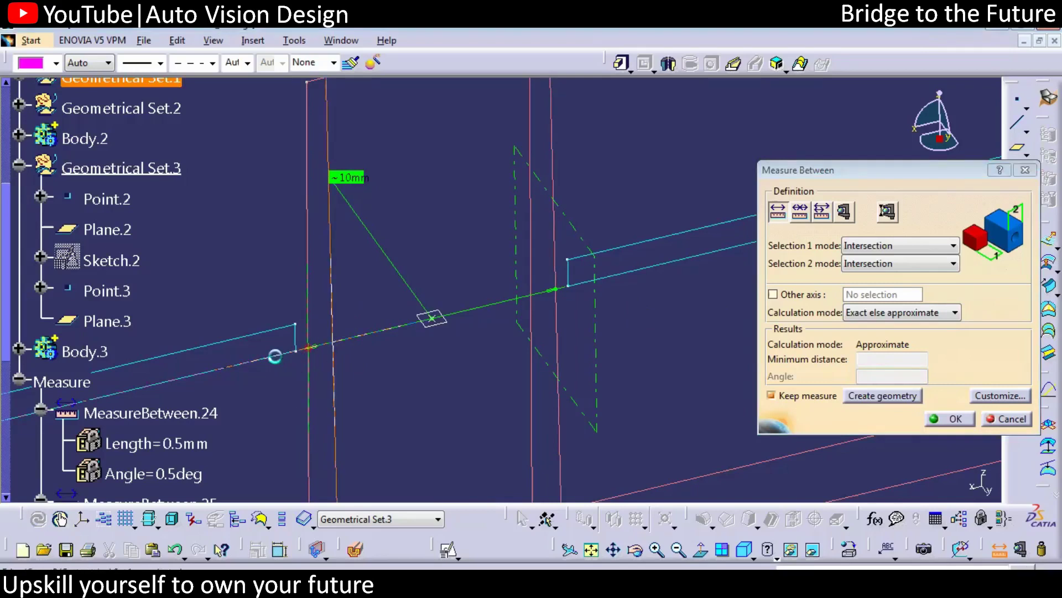
{"action": "left_click", "coordinate": [336, 364]}
{"action": "left_click", "coordinate": [945, 419]}
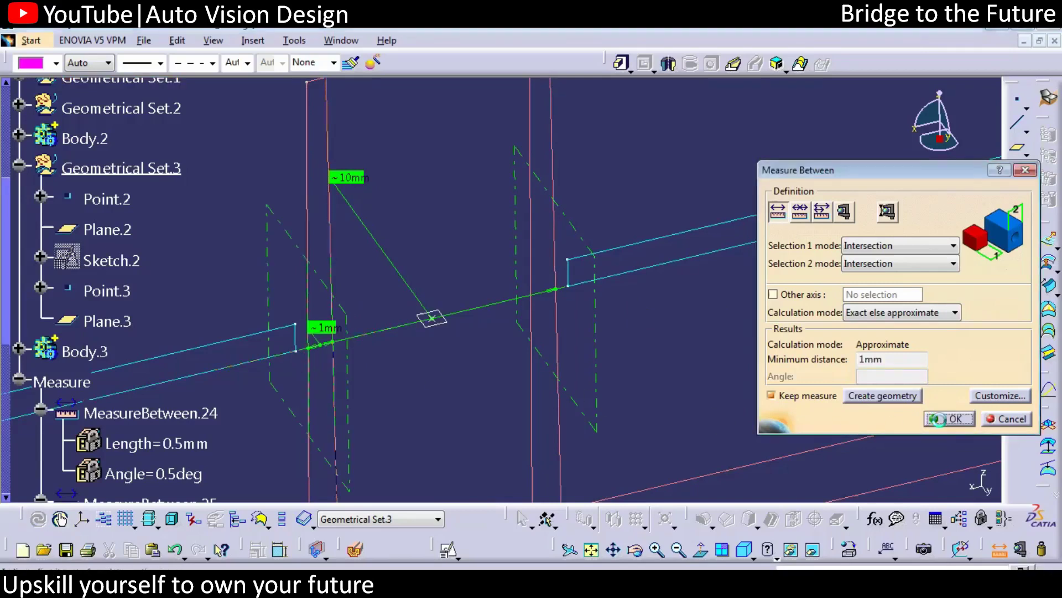
{"action": "middle_click_drag", "start_coordinate": [436, 360], "coordinate": [512, 380], "text": "ctrl"}
{"action": "left_click", "coordinate": [1016, 332]}
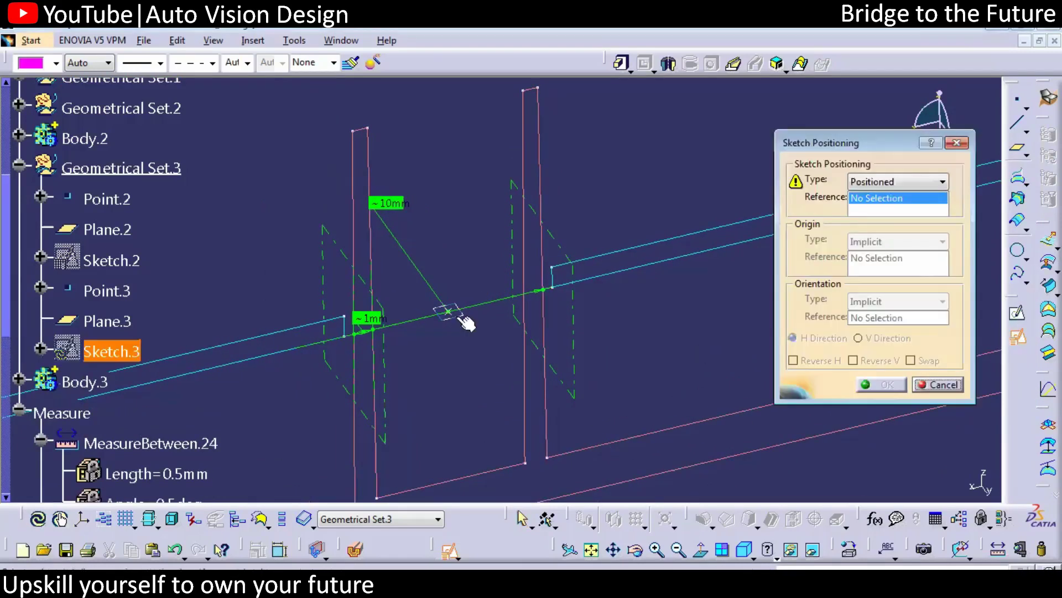
{"action": "left_click", "coordinate": [462, 316]}
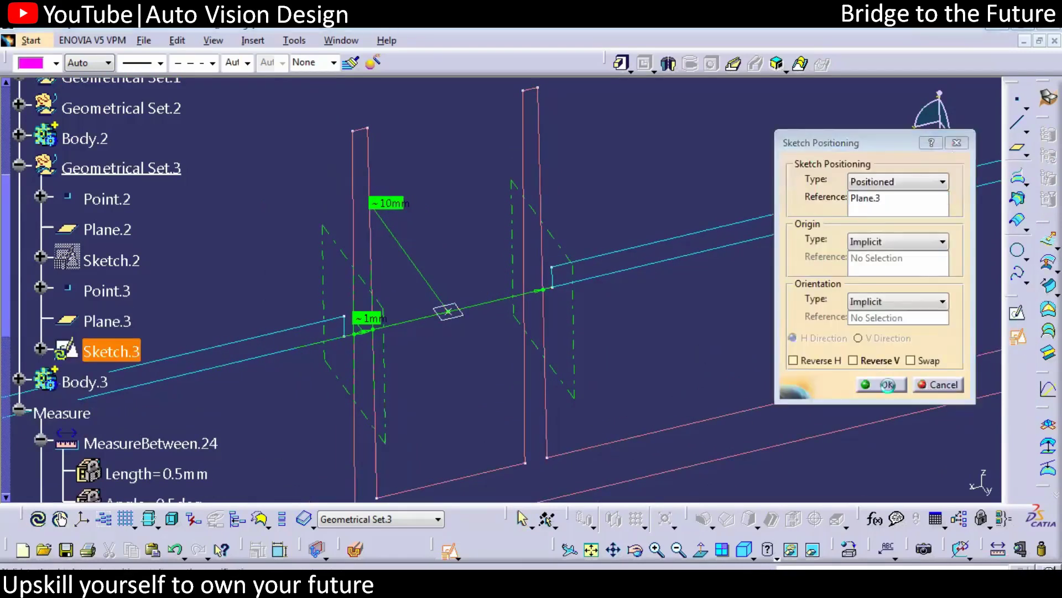
{"action": "left_click", "coordinate": [887, 385]}
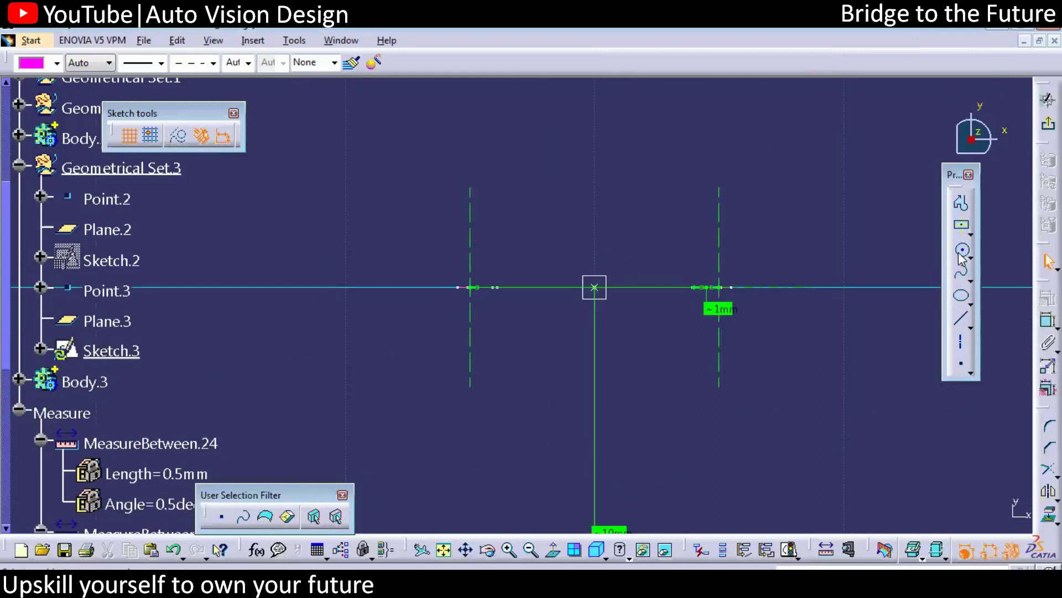
{"action": "key", "text": "c"}
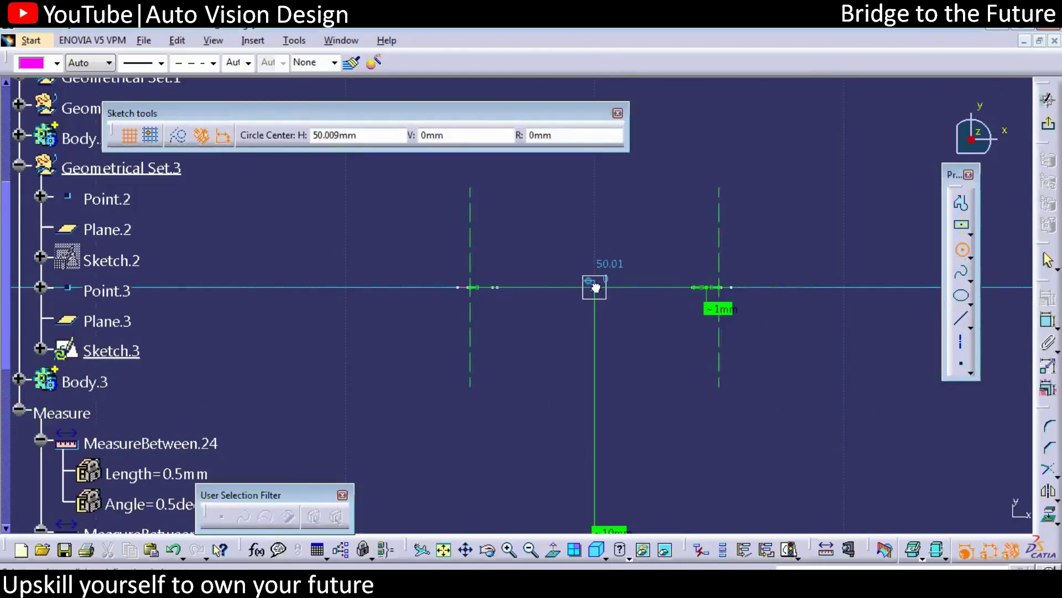
{"action": "left_click", "coordinate": [594, 287]}
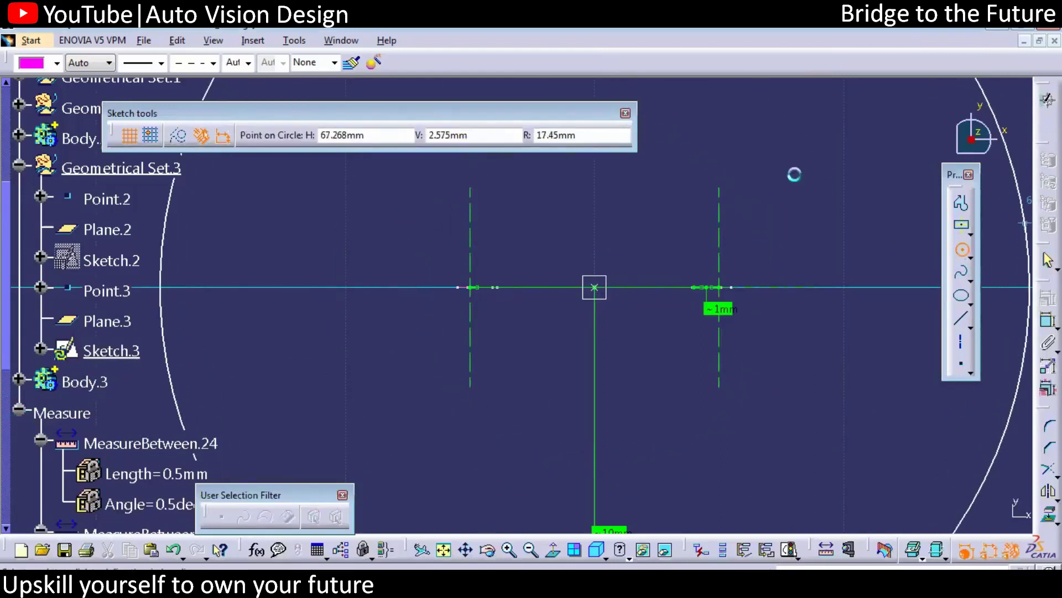
{"action": "key", "text": "ctrl+z"}
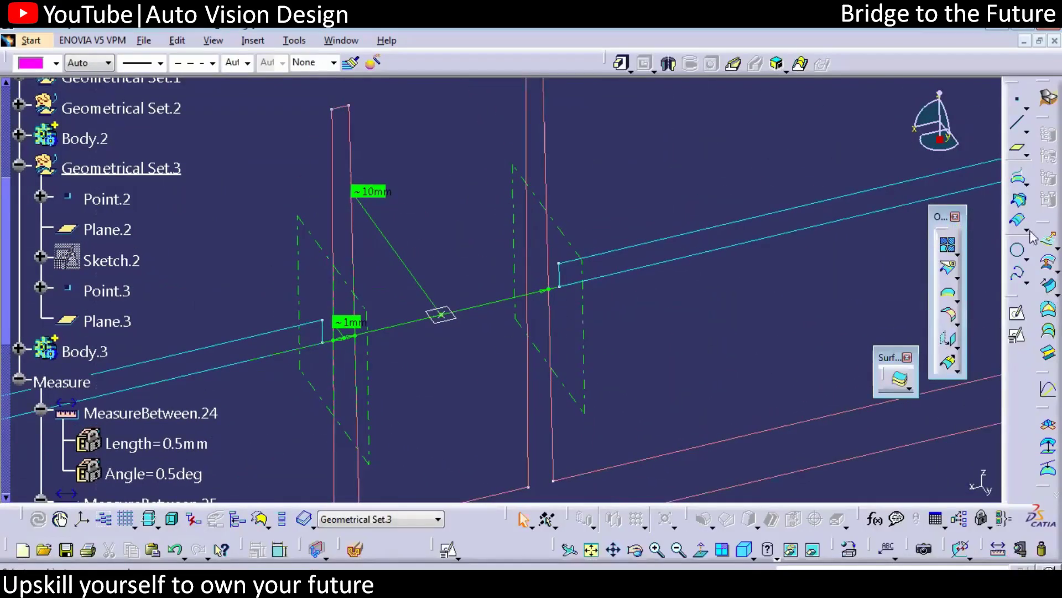
Step: Start a positioned sketch on Plane.3 with its origin set to Projection point at Point.3
{"action": "left_click", "coordinate": [1017, 334]}
{"action": "left_click", "coordinate": [456, 320]}
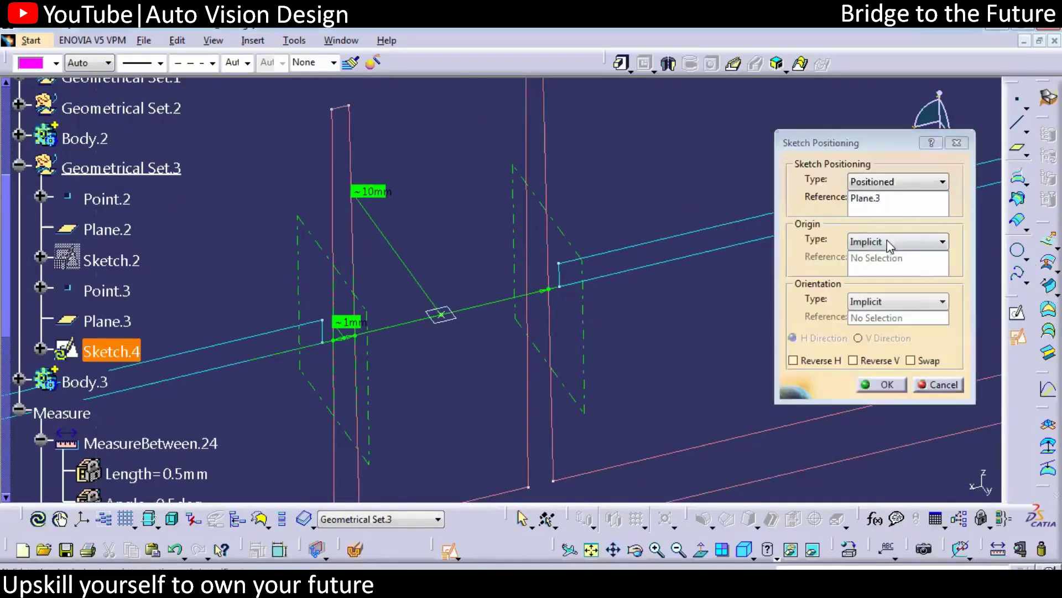
{"action": "left_click", "coordinate": [890, 241]}
{"action": "left_click", "coordinate": [886, 277]}
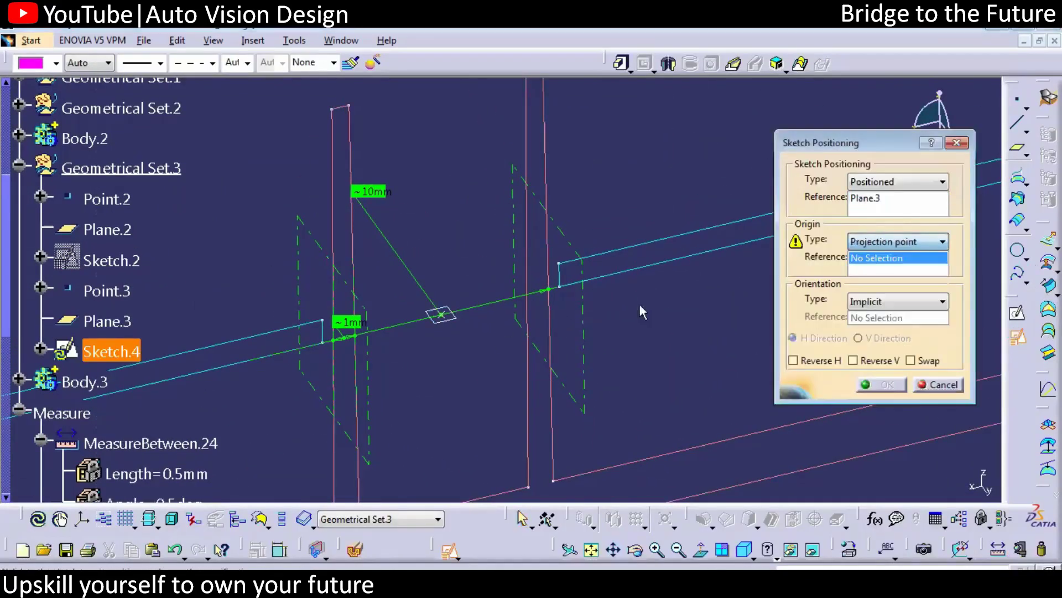
{"action": "left_click", "coordinate": [449, 318]}
{"action": "left_click", "coordinate": [881, 386]}
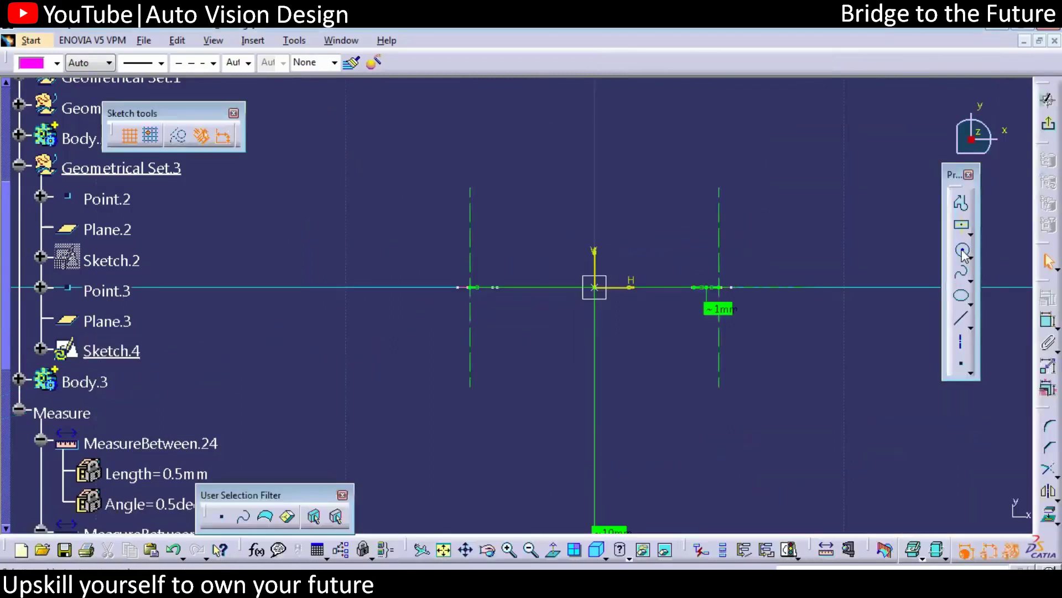
Step: Sketch a circle centred on the origin, constrain its diameter to 10 mm and exit the sketch
{"action": "key", "text": "c"}
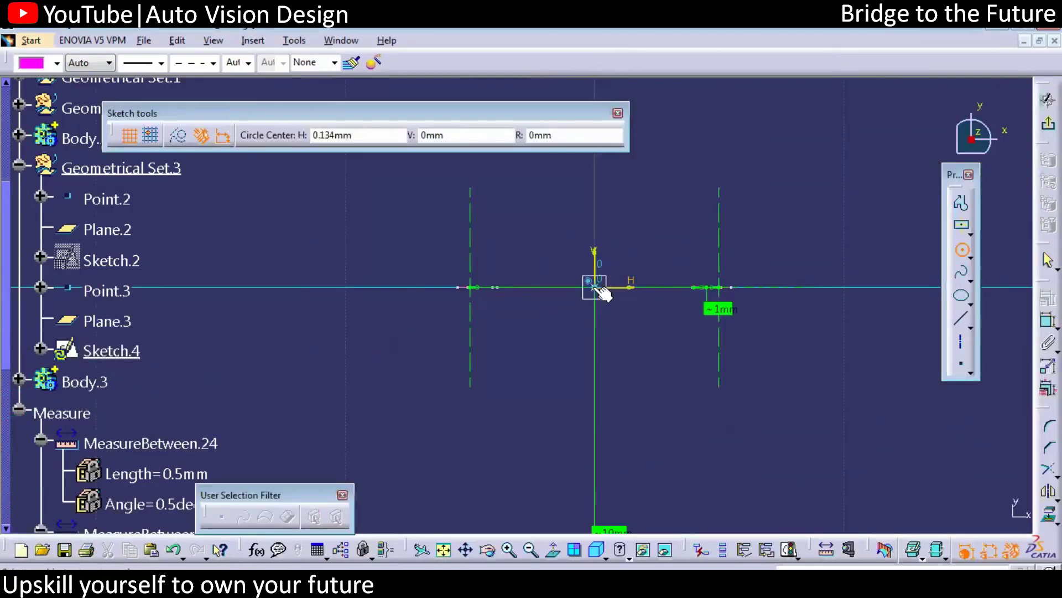
{"action": "left_click", "coordinate": [715, 220]}
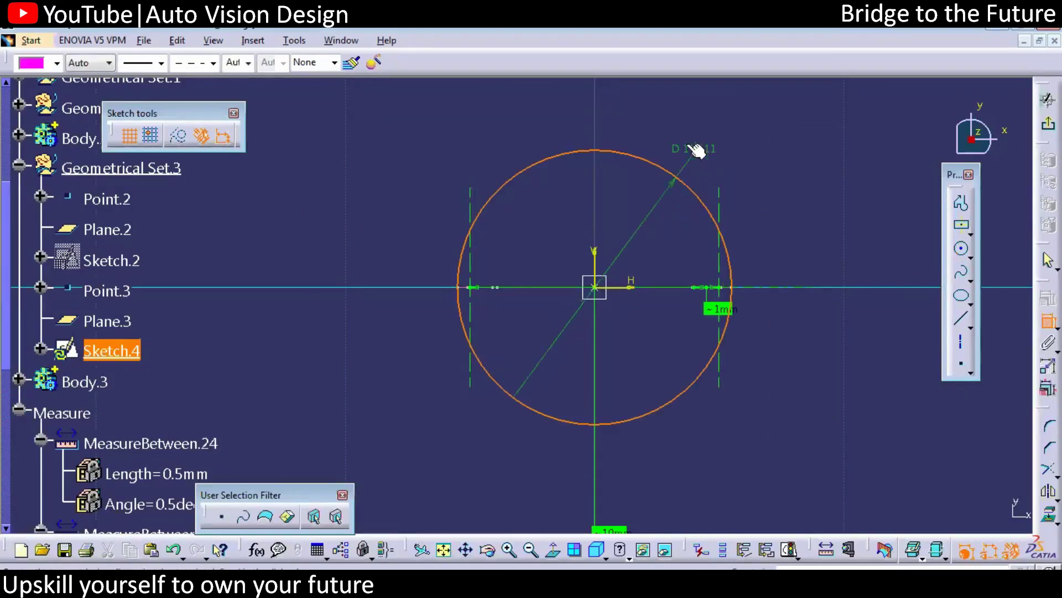
{"action": "double_click", "coordinate": [695, 142]}
{"action": "type", "text": "1"}
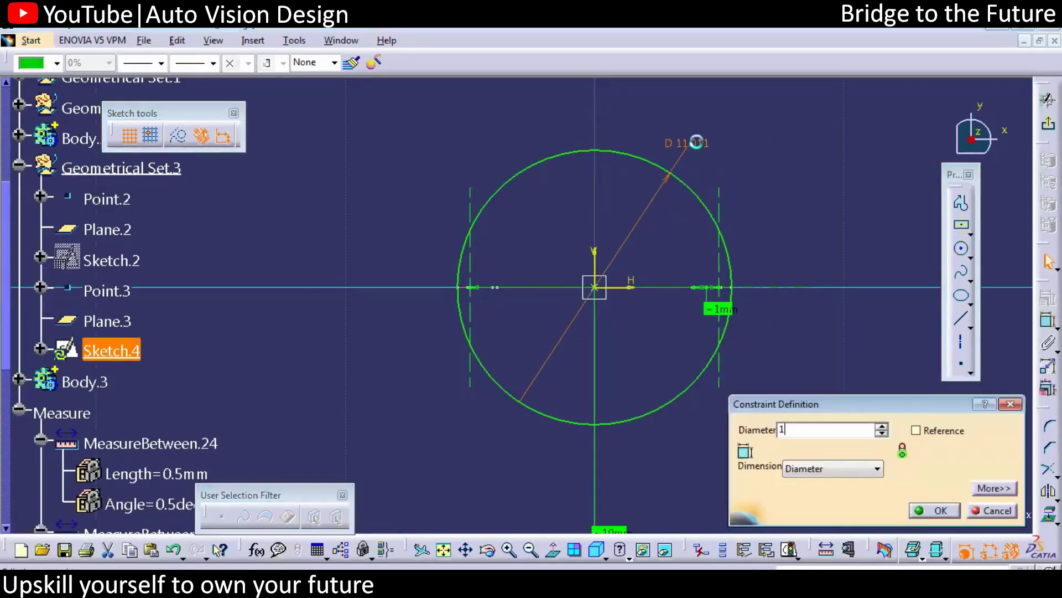
{"action": "key", "text": "Return"}
{"action": "left_click", "coordinate": [1049, 124]}
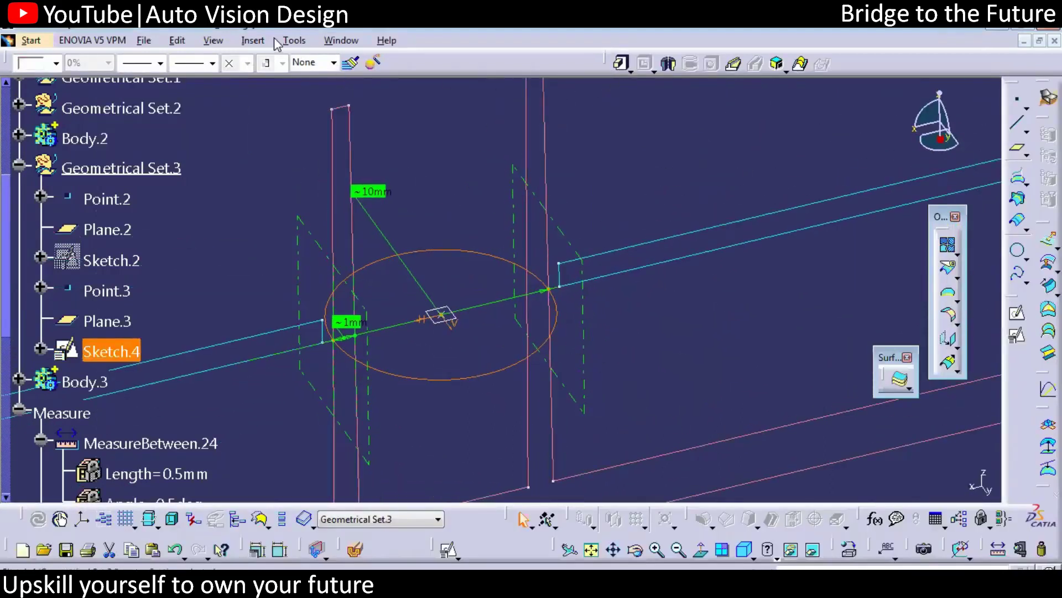
Step: Insert a new body and pad the 10 mm circle as a thick profile with 1 mm Thickness1, mirrored extent and 12 mm length
{"action": "left_click", "coordinate": [249, 40]}
{"action": "left_click", "coordinate": [265, 78]}
{"action": "left_click", "coordinate": [620, 63]}
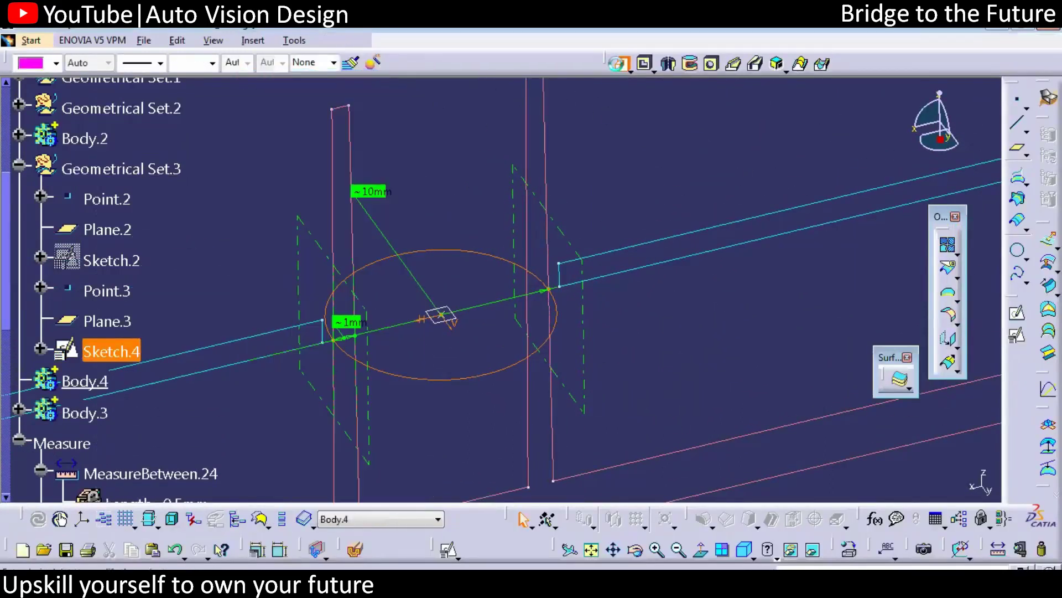
{"action": "left_click", "coordinate": [791, 305]}
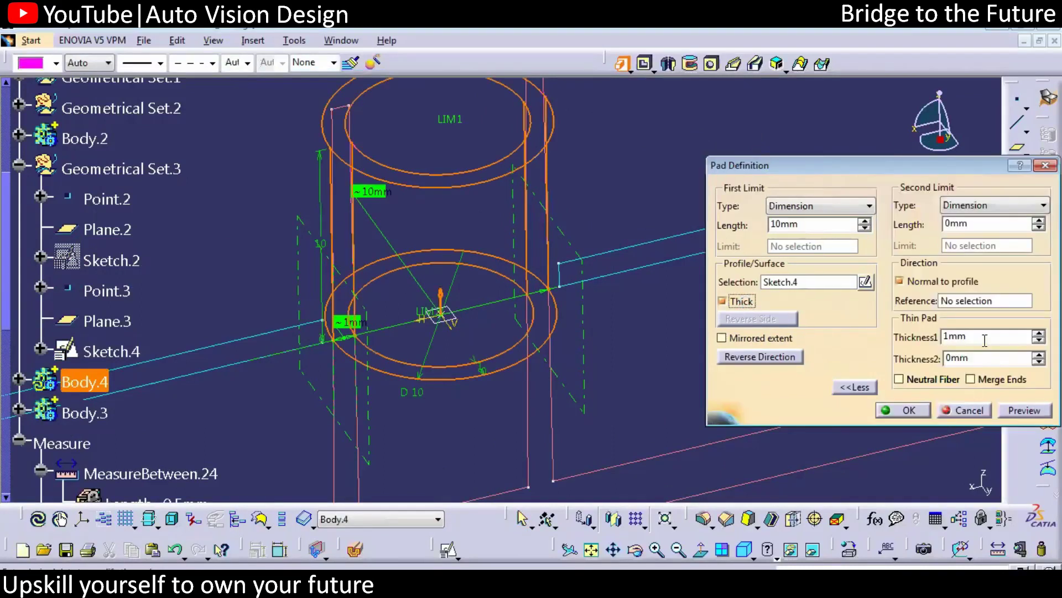
{"action": "left_click", "coordinate": [817, 224]}
{"action": "left_click", "coordinate": [722, 339]}
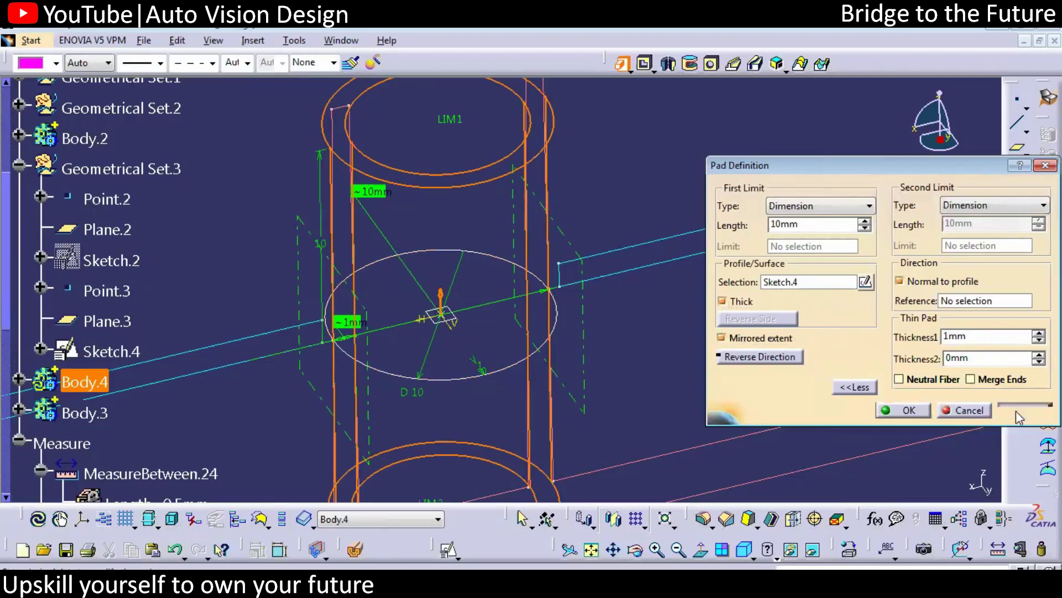
{"action": "left_click", "coordinate": [1022, 410]}
{"action": "middle_click_drag", "start_coordinate": [492, 313], "coordinate": [552, 303]}
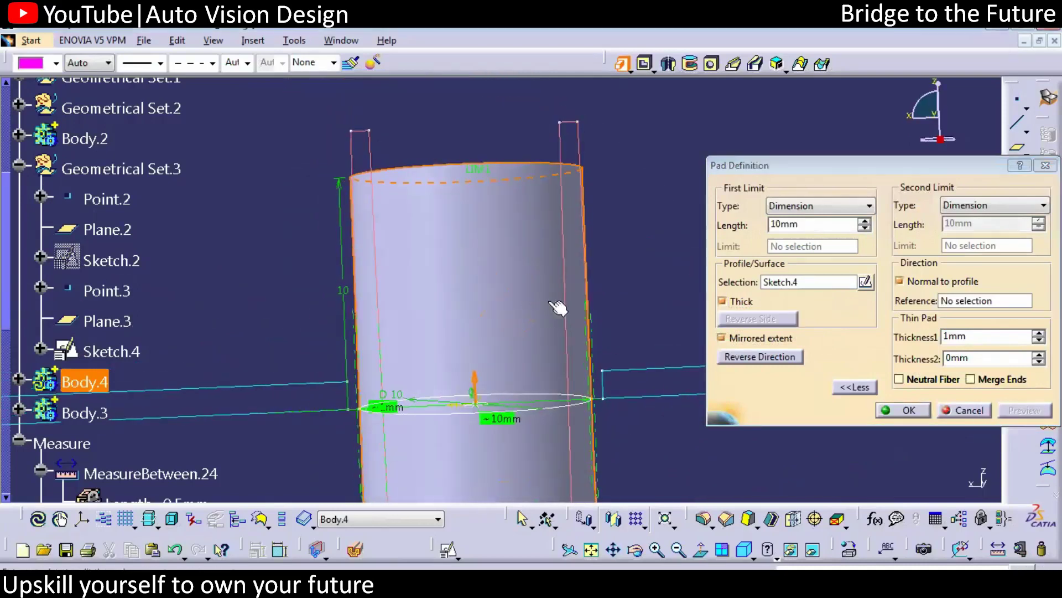
{"action": "left_click", "coordinate": [865, 222]}
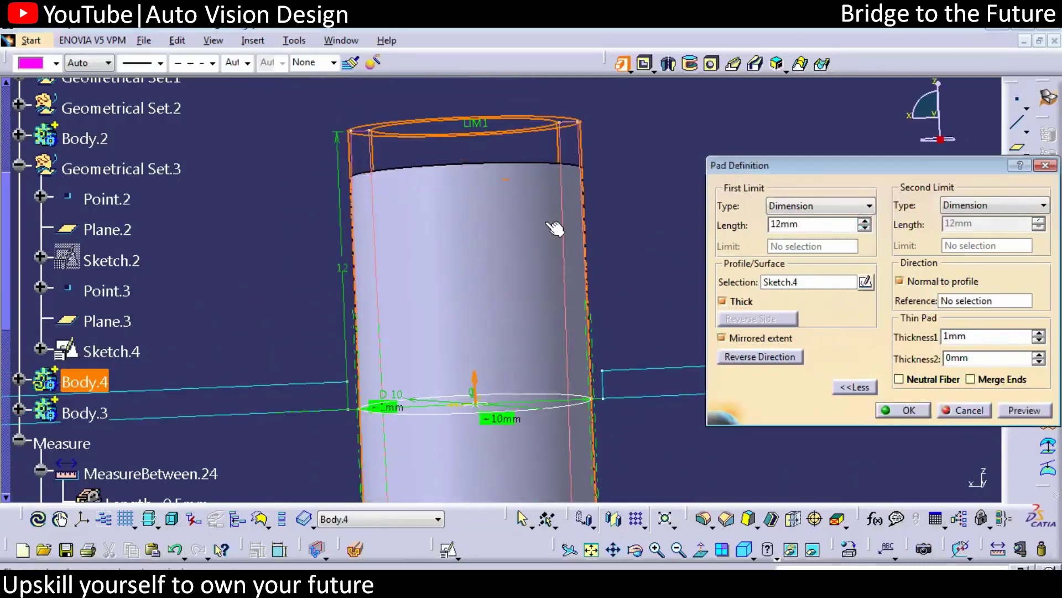
{"action": "left_click", "coordinate": [865, 221]}
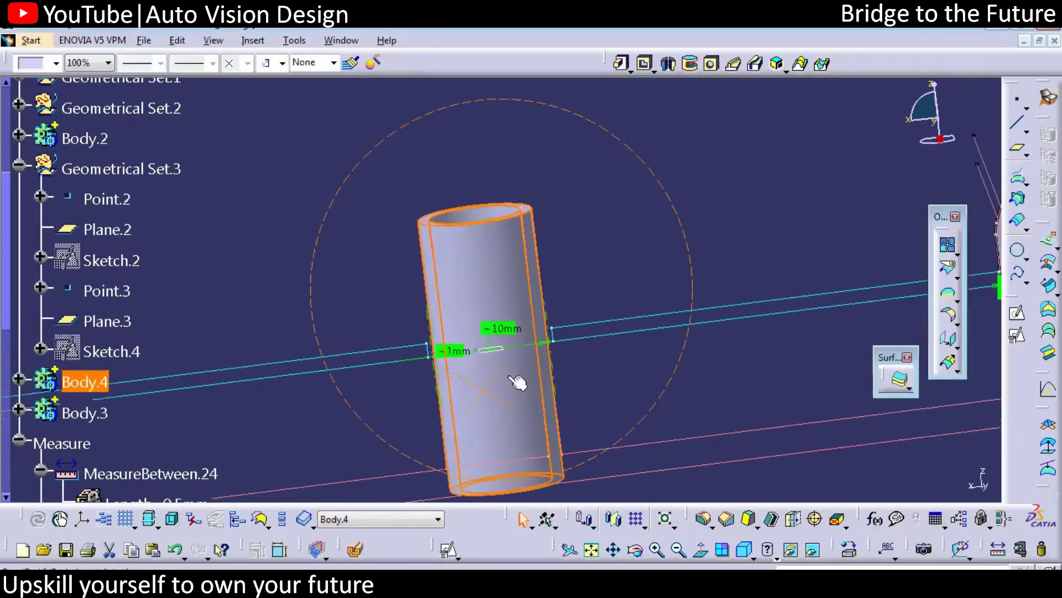
Step: Locate the tube's pad in the specification tree and define it as the in-work object
{"action": "middle_click_drag", "start_coordinate": [517, 375], "coordinate": [623, 253]}
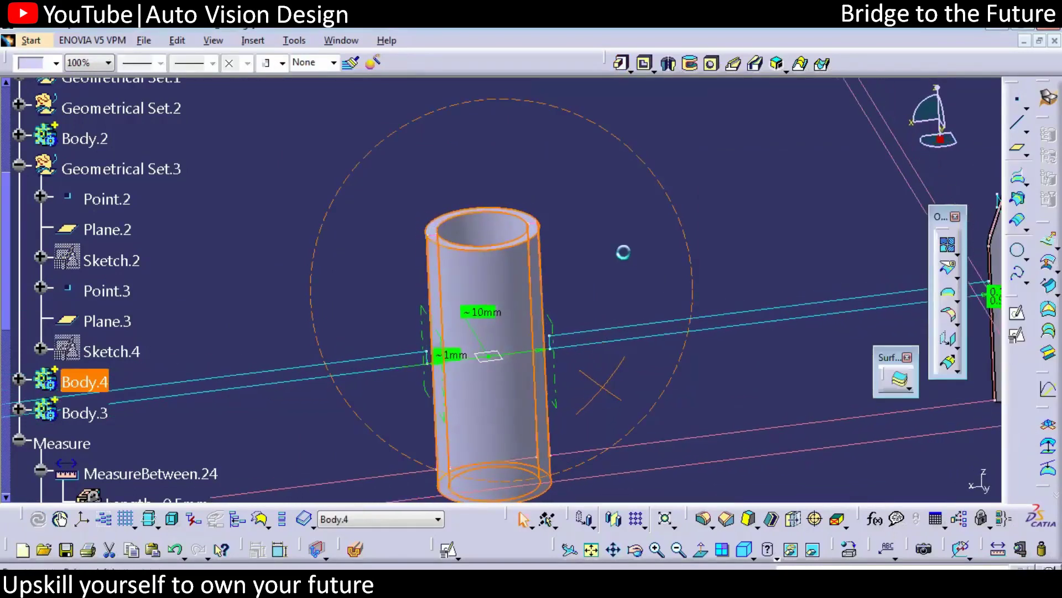
{"action": "right_click", "coordinate": [477, 268]}
{"action": "left_click", "coordinate": [522, 274]}
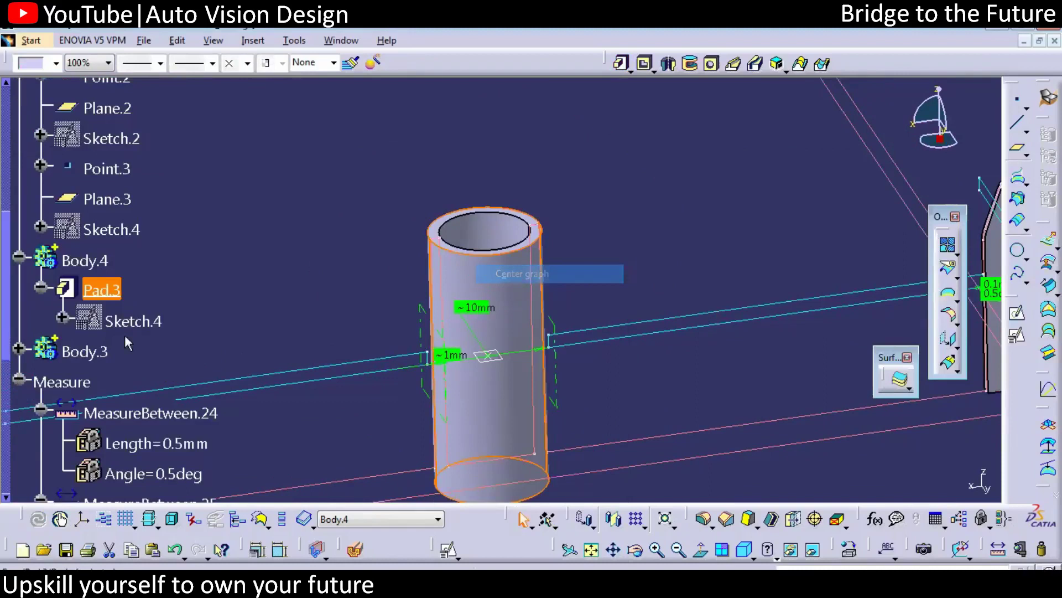
{"action": "right_click", "coordinate": [105, 292]}
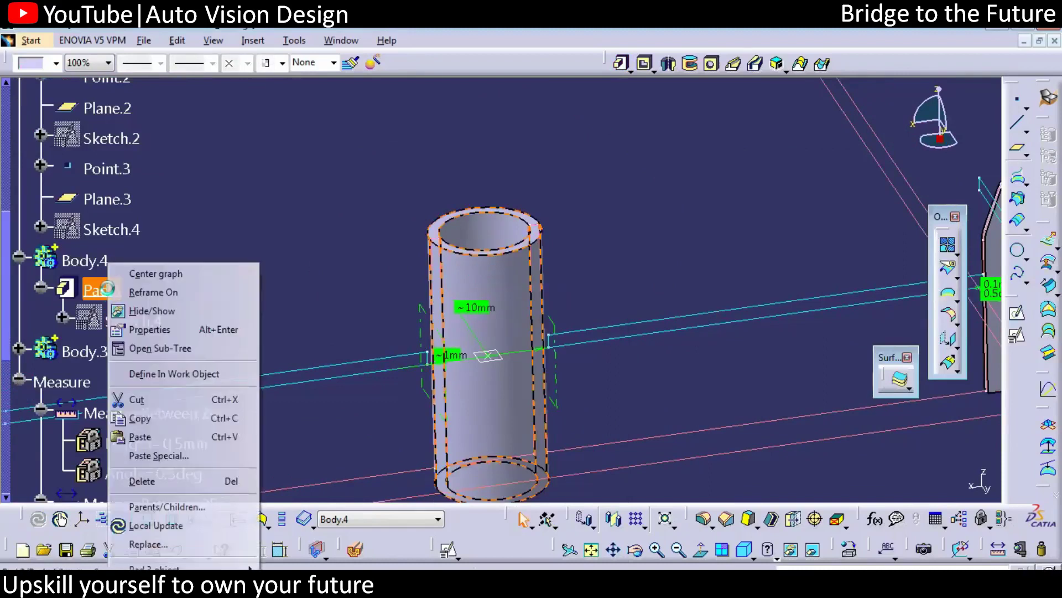
Step: Draft the tube's two faces by 0.5 deg with Plane.3 as neutral element and Line.2 as pulling direction
{"action": "left_click", "coordinate": [603, 251]}
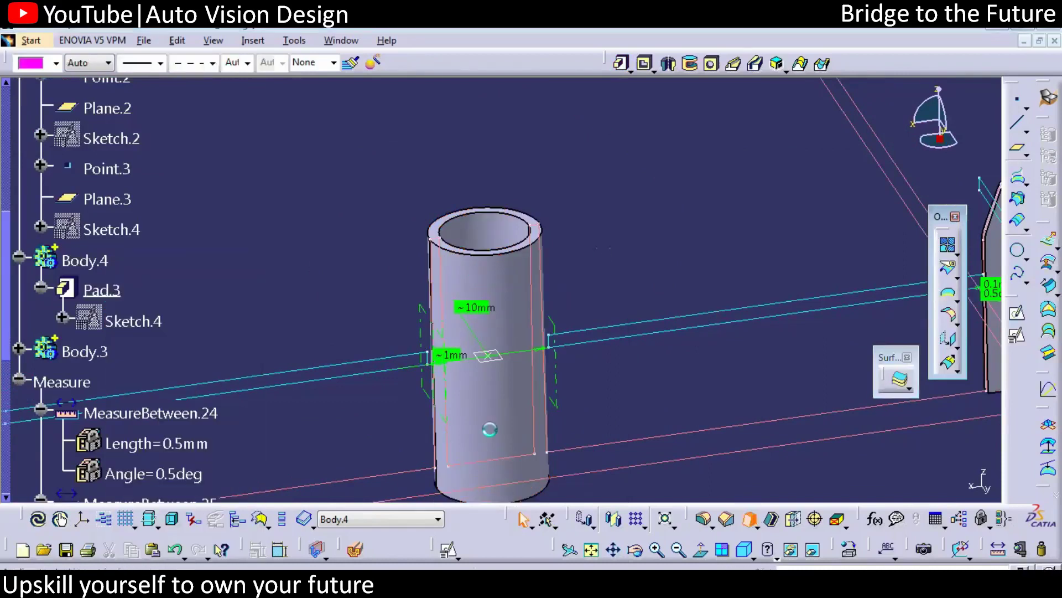
{"action": "left_click", "coordinate": [827, 289]}
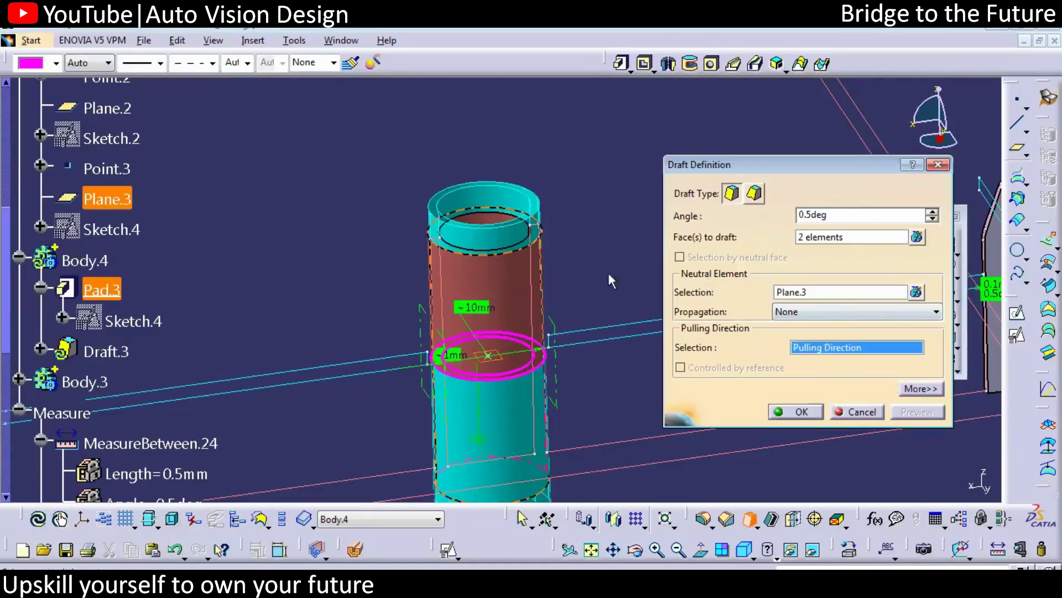
{"action": "middle_click_drag", "start_coordinate": [502, 244], "coordinate": [374, 306], "text": "ctrl"}
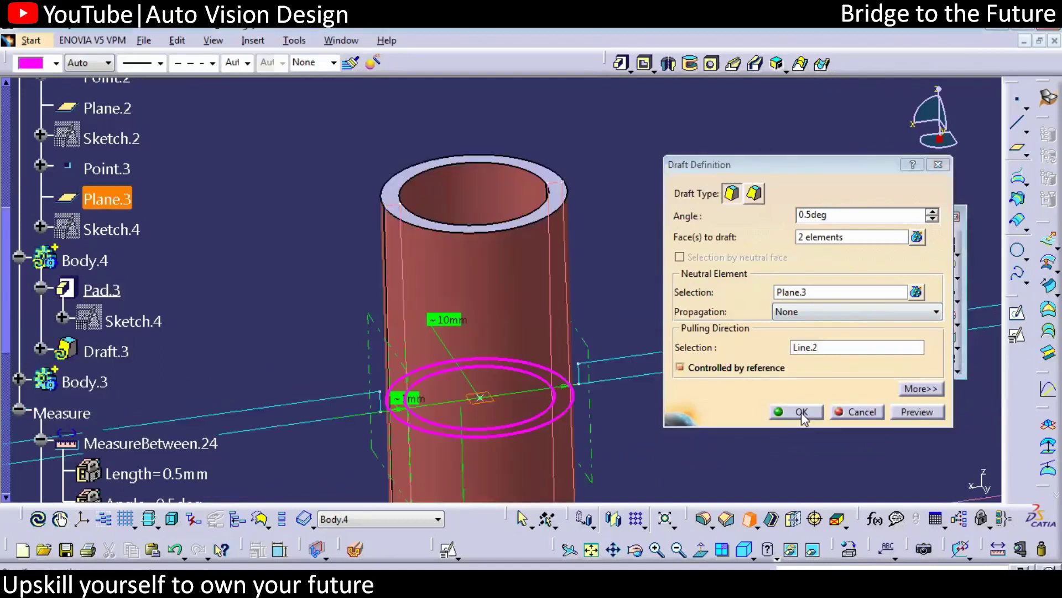
{"action": "left_click", "coordinate": [802, 412]}
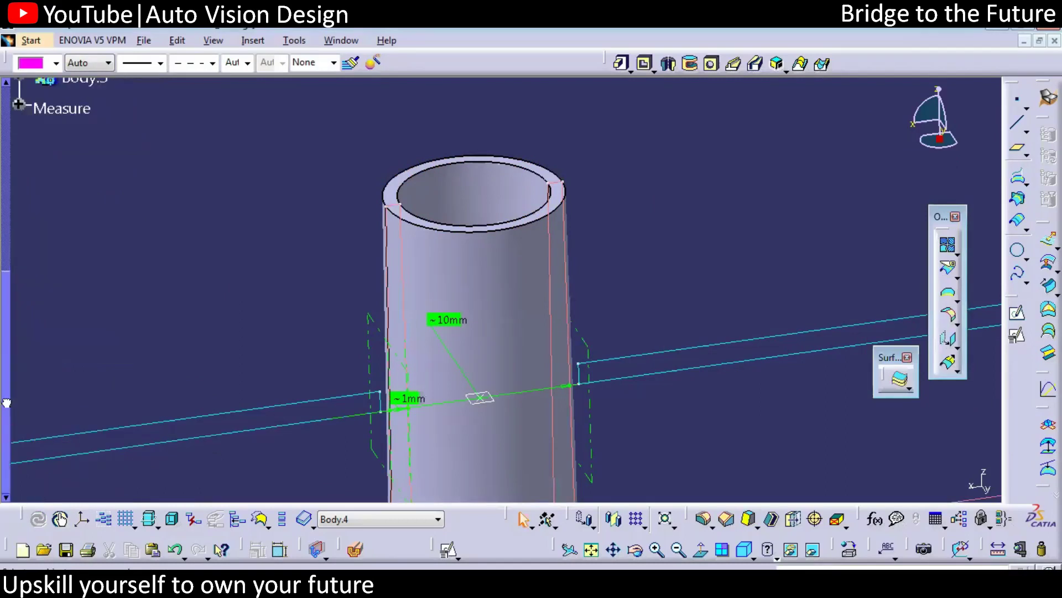
Step: Define the root part Locator Section as the in-work object
{"action": "left_click_drag", "start_coordinate": [7, 403], "coordinate": [7, 183]}
{"action": "right_click", "coordinate": [95, 95]}
{"action": "left_click", "coordinate": [126, 205]}
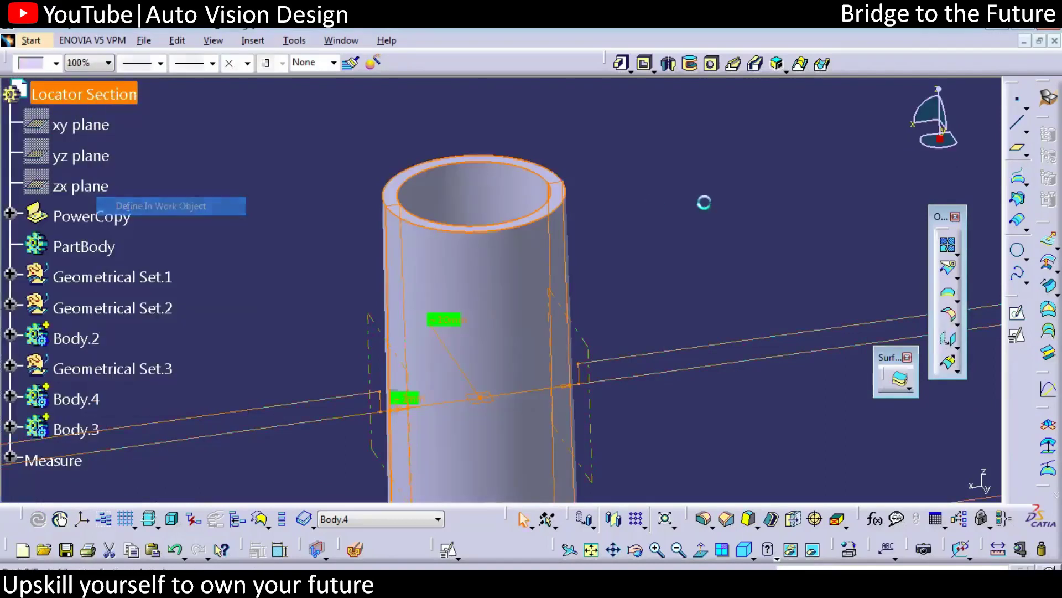
Step: Cut the model with a temporary section through the locator pin and inspect the cross-sections of the tube and pins against the section lines
{"action": "left_click", "coordinate": [590, 550]}
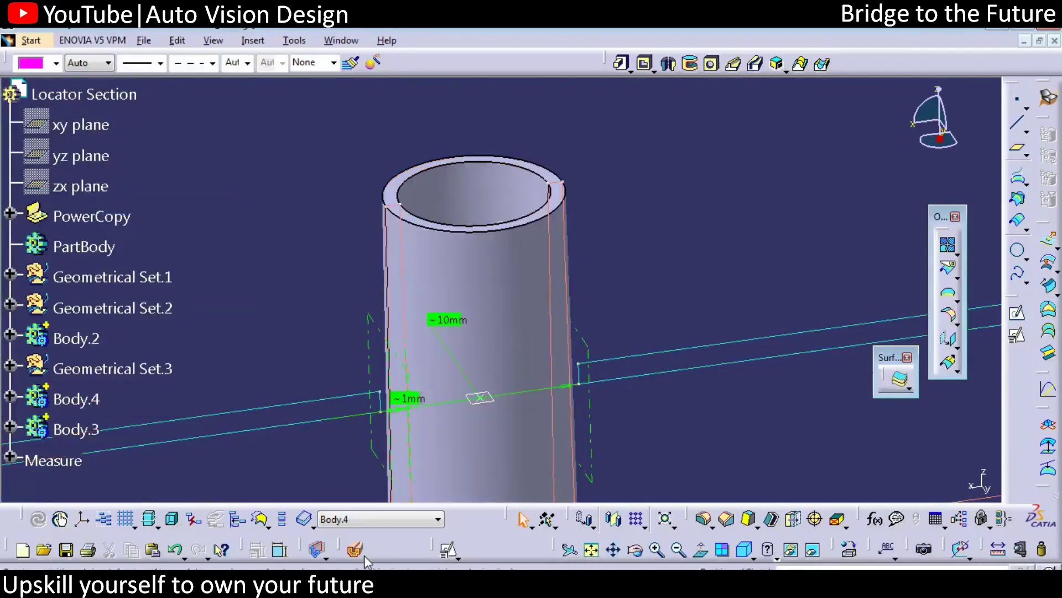
{"action": "middle_click_drag", "start_coordinate": [596, 379], "coordinate": [505, 284]}
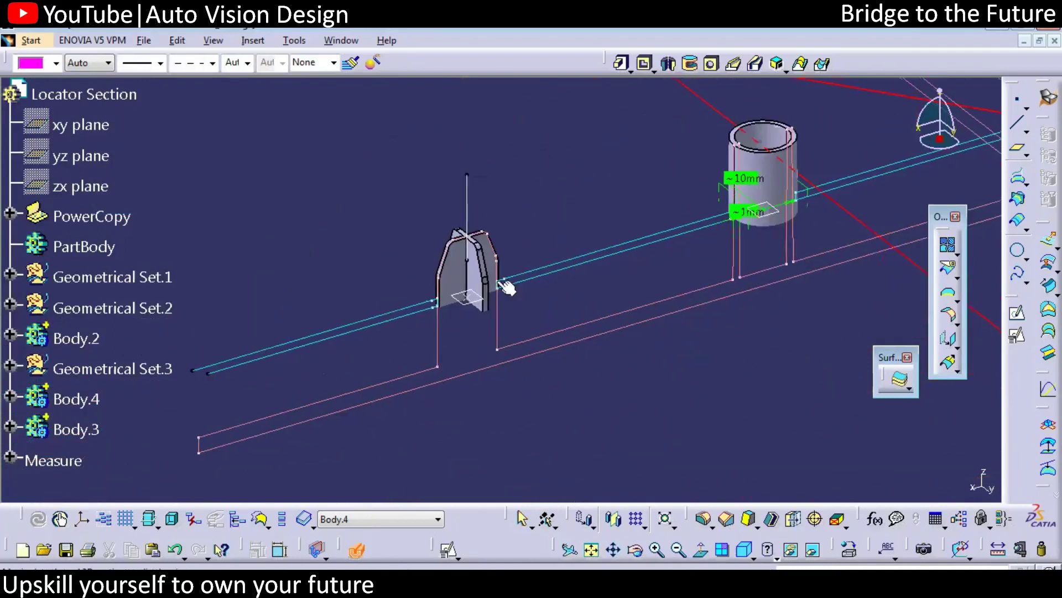
{"action": "left_click", "coordinate": [456, 278]}
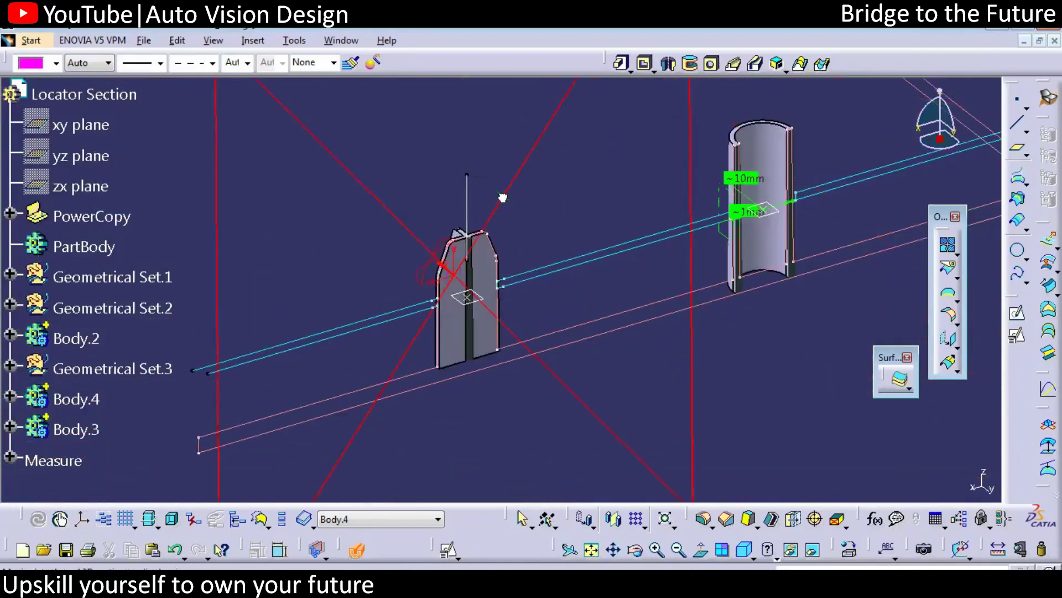
{"action": "middle_click_drag", "start_coordinate": [665, 321], "coordinate": [408, 315]}
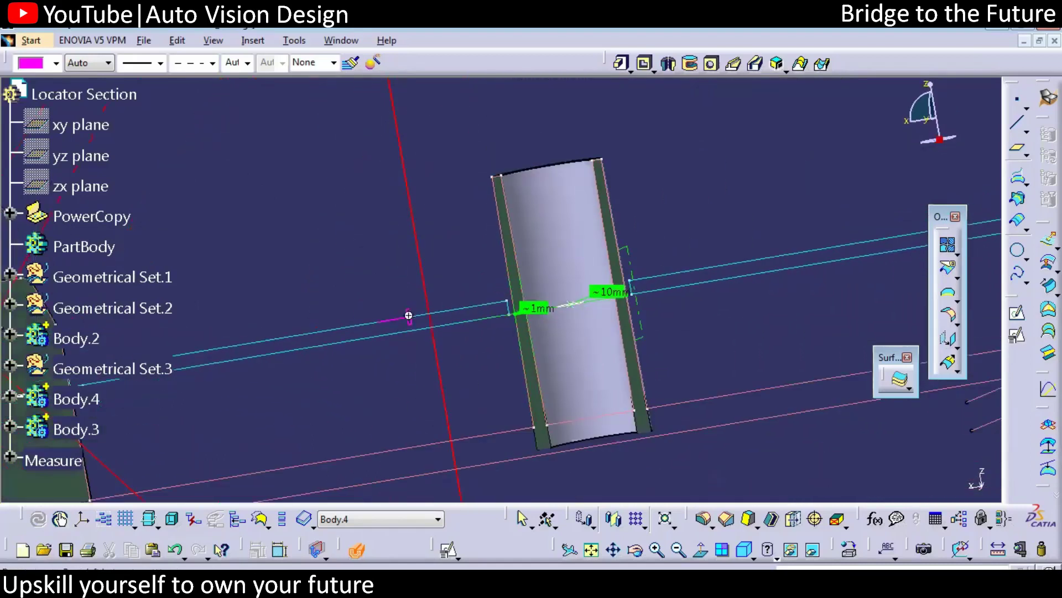
{"action": "middle_click_drag", "start_coordinate": [568, 387], "coordinate": [609, 360]}
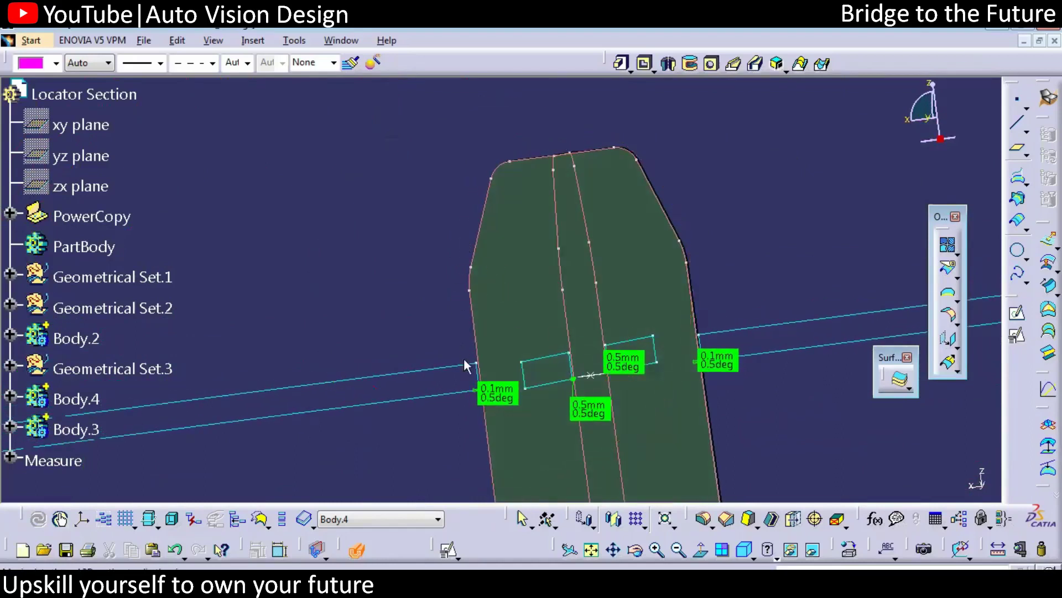
{"action": "middle_click_drag", "start_coordinate": [548, 325], "coordinate": [640, 417]}
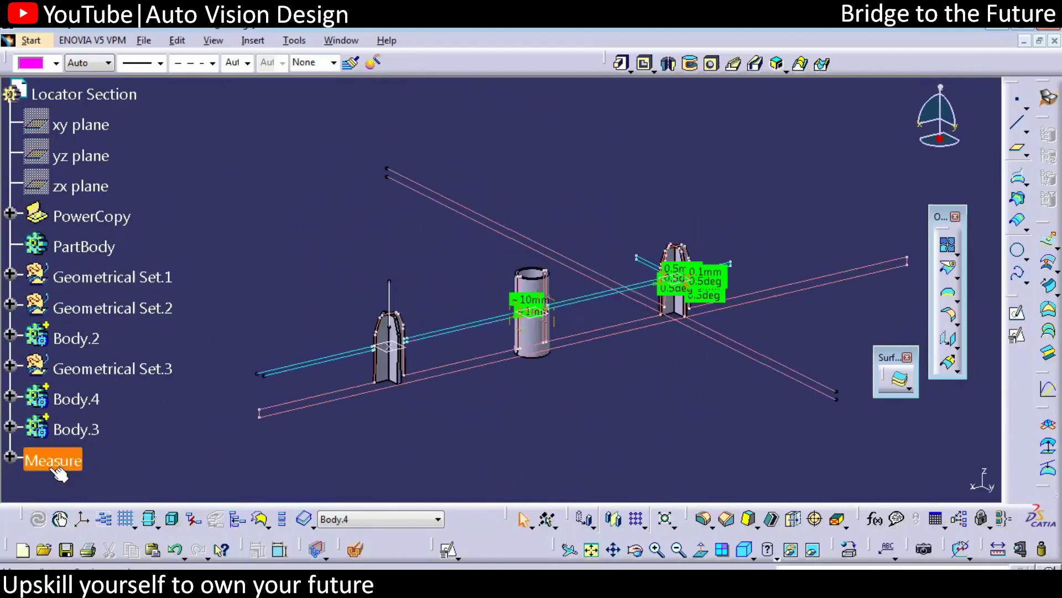
Step: Hide the measurement annotations and select the tube's Geometrical Set.3 and Body.4
{"action": "middle_click_drag", "start_coordinate": [474, 440], "coordinate": [561, 383]}
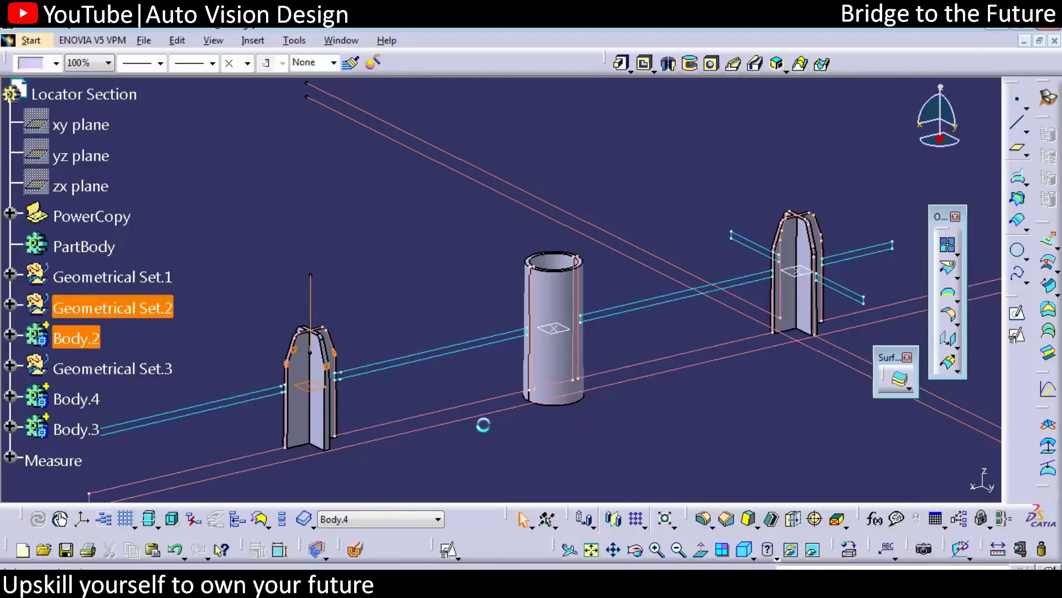
{"action": "left_click", "coordinate": [460, 260]}
{"action": "left_click_drag", "start_coordinate": [488, 227], "coordinate": [635, 449]}
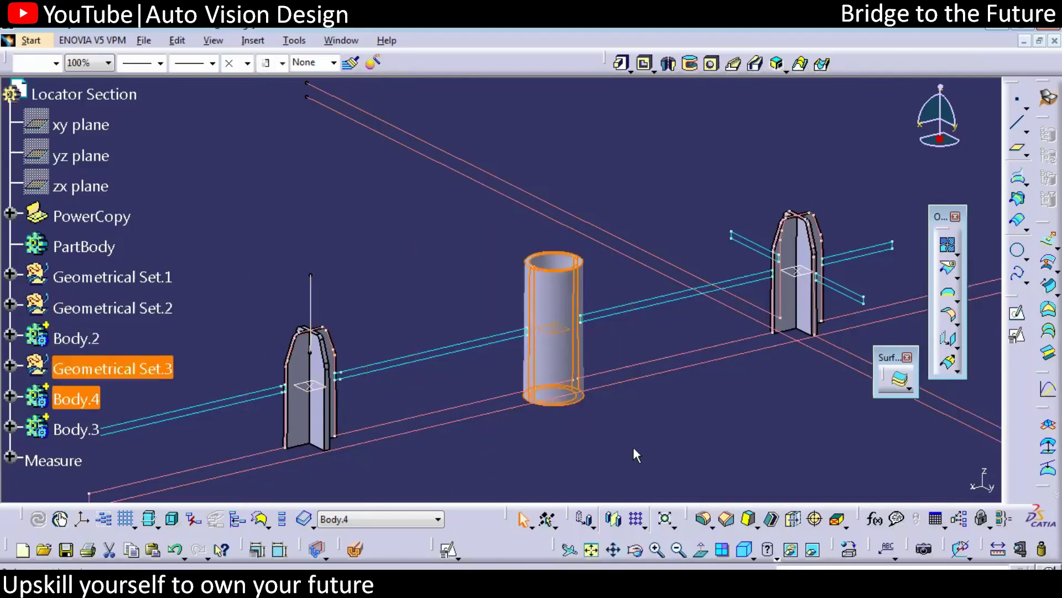